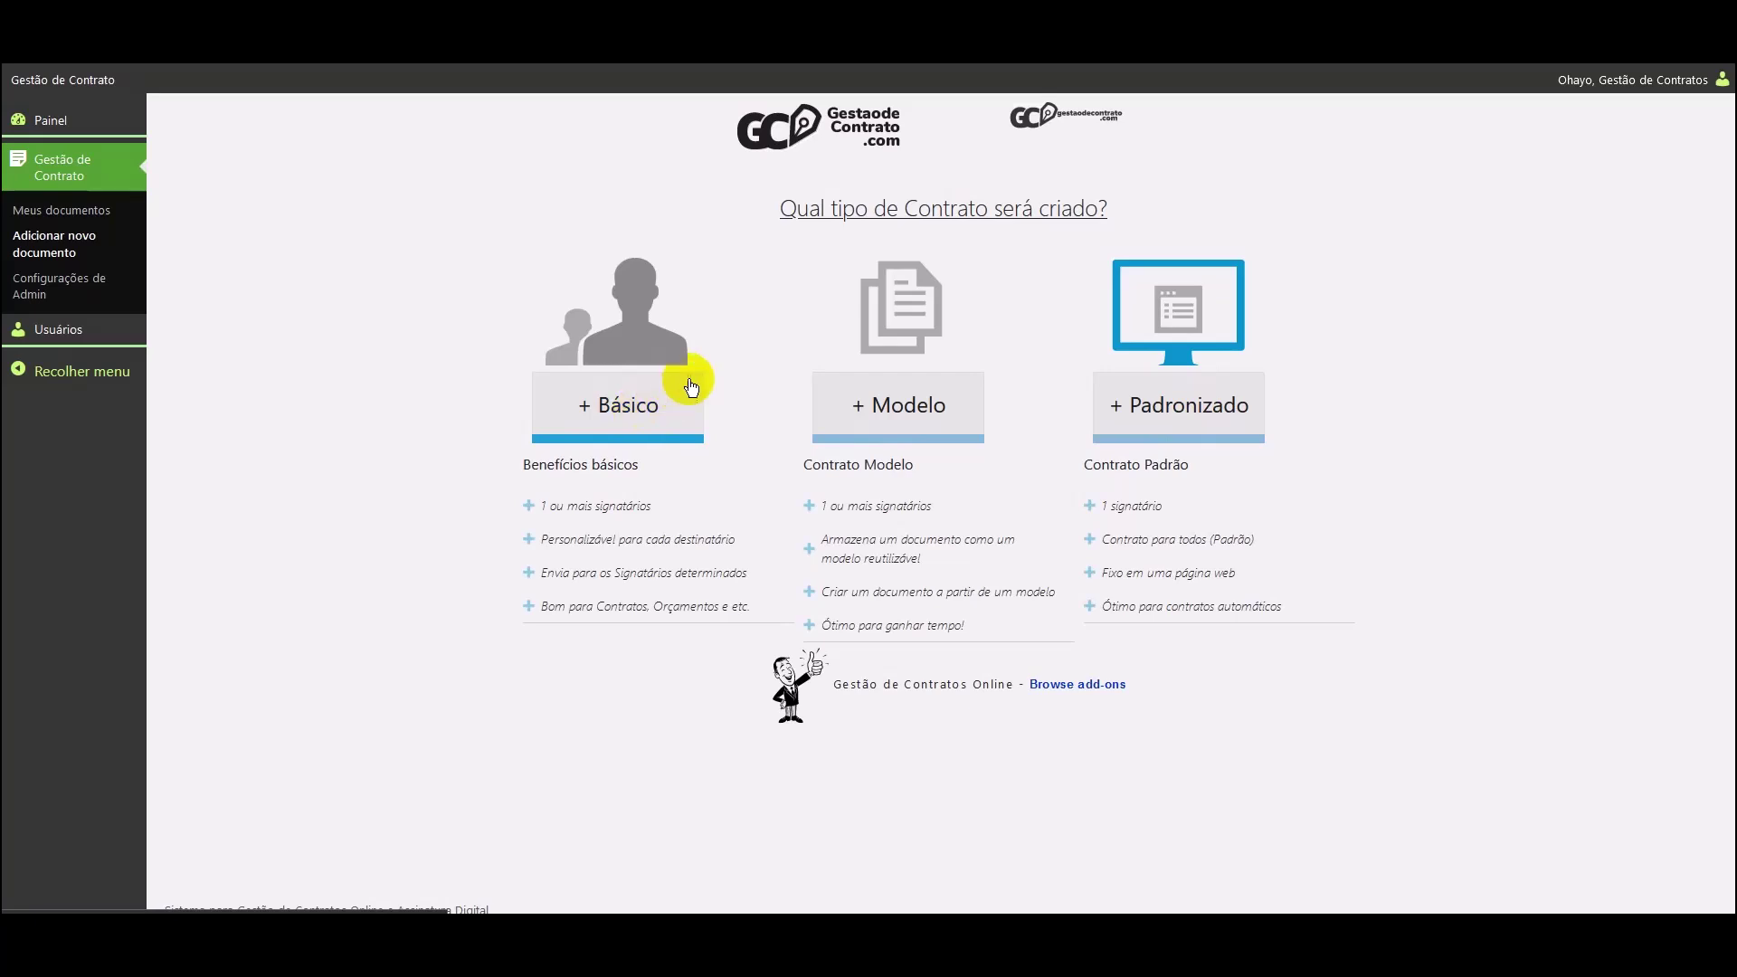
- Start a basic contract and enter the first signer's full name
left_click(623, 415)
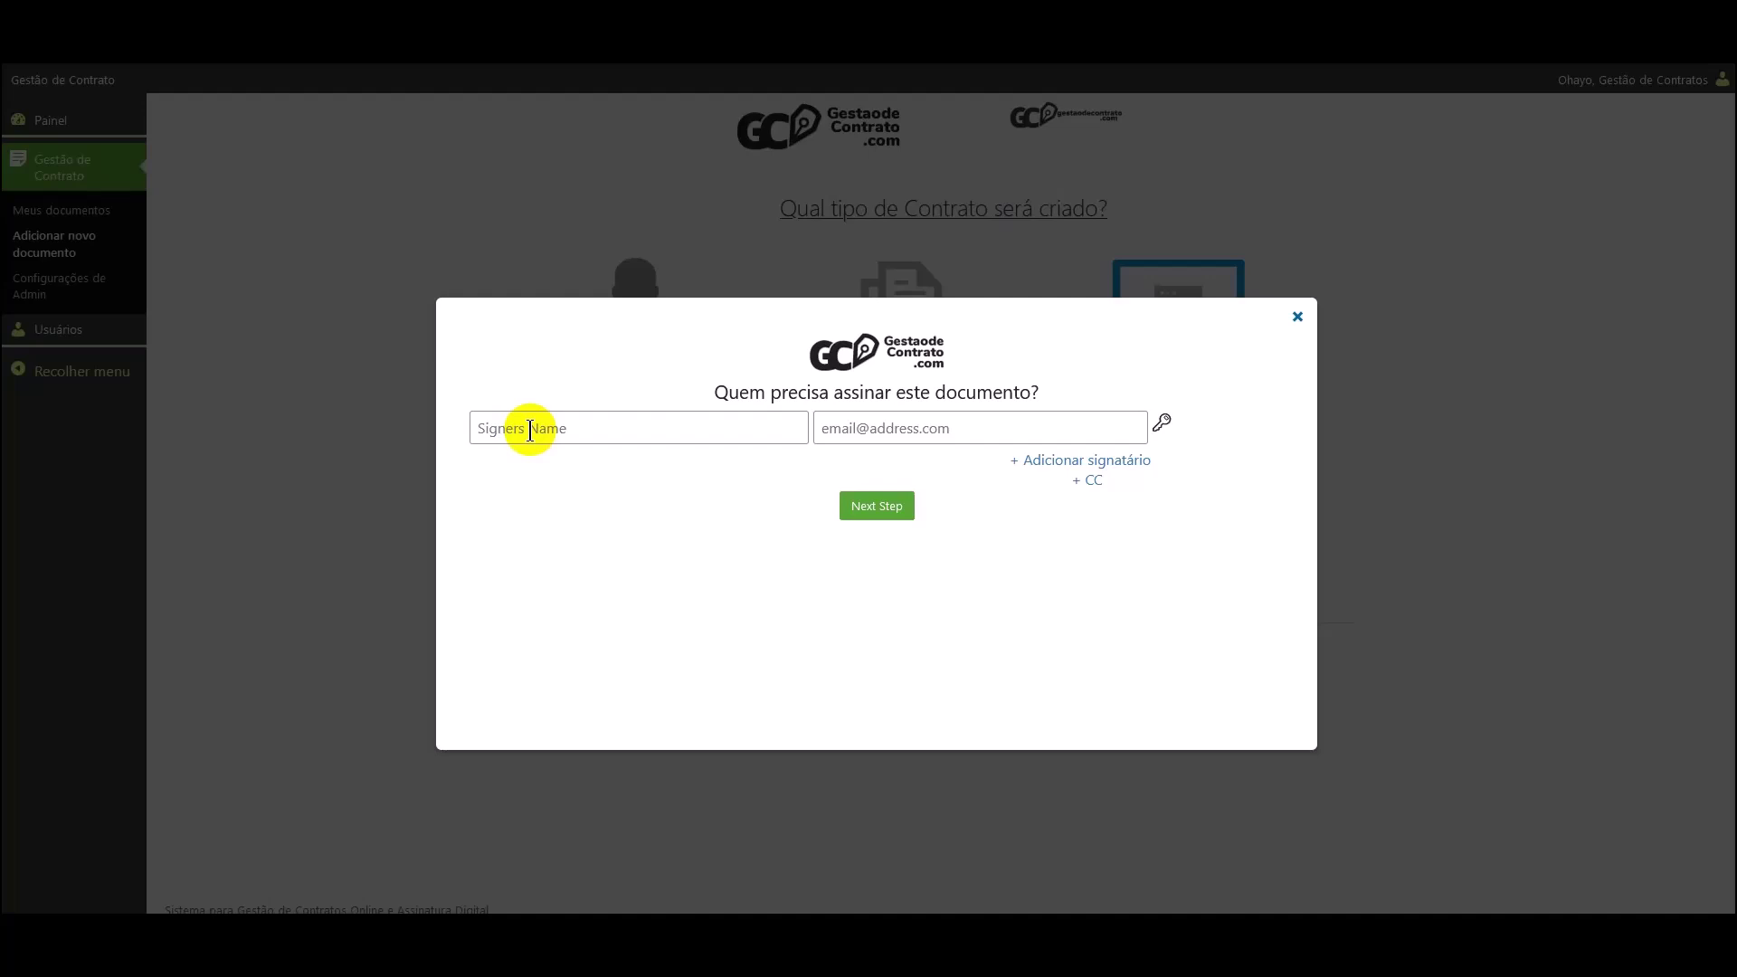
left_click(530, 429)
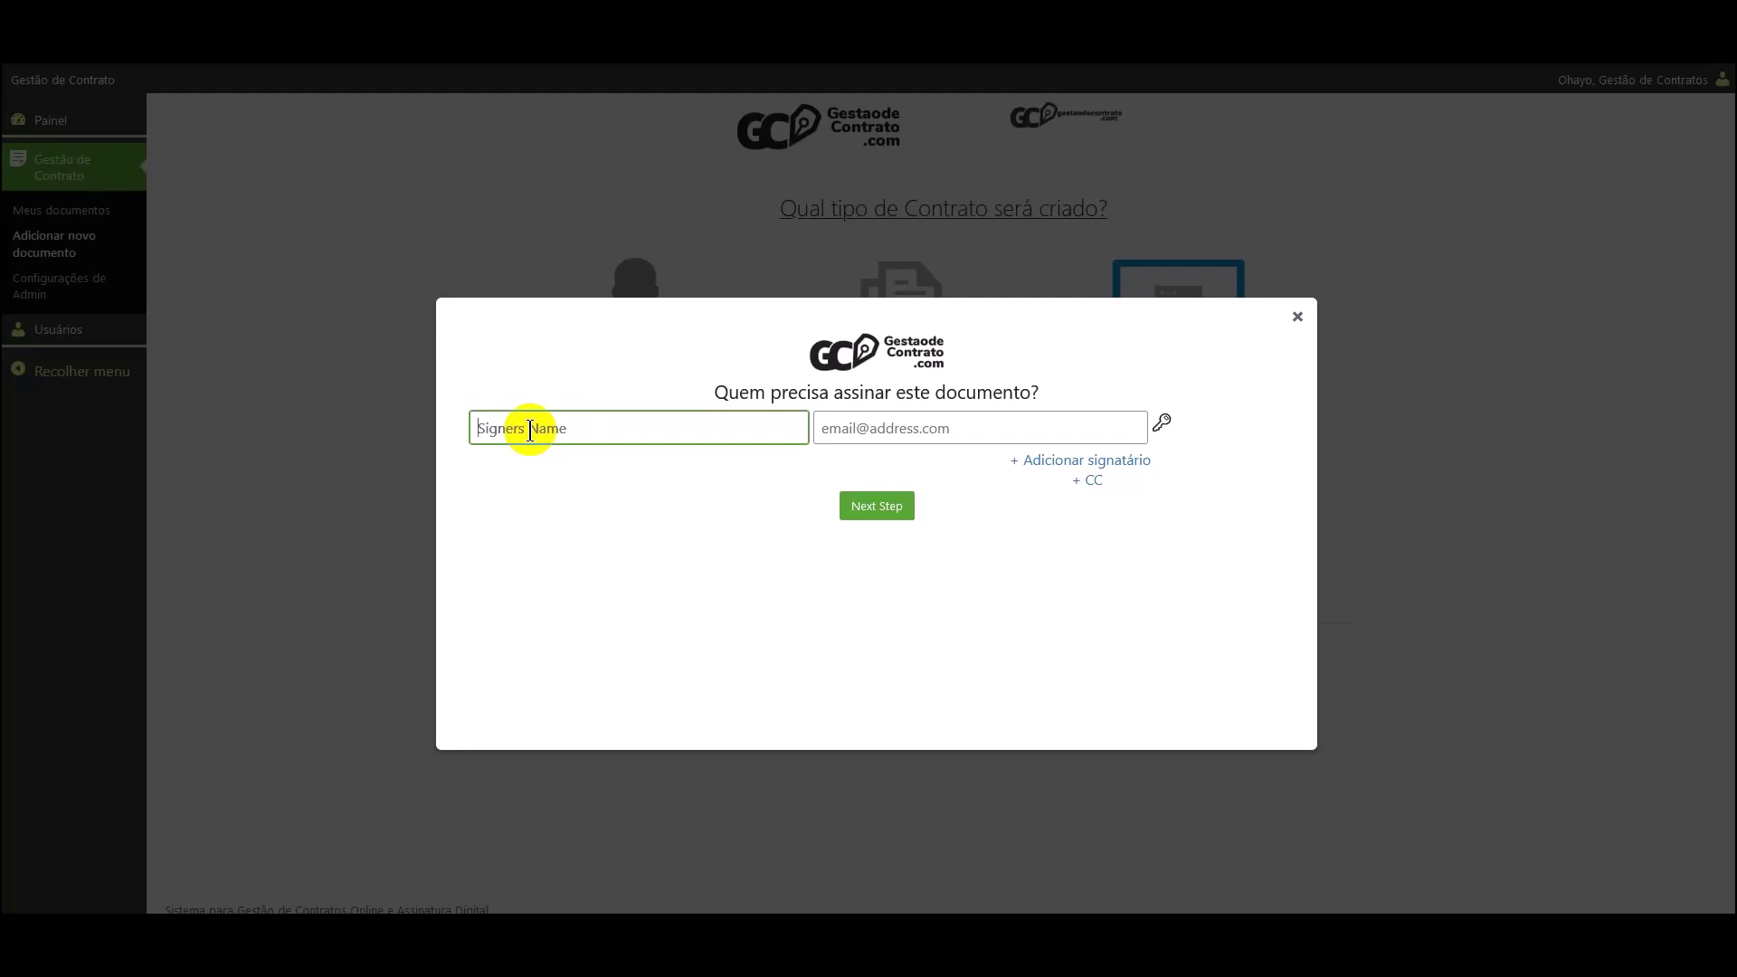
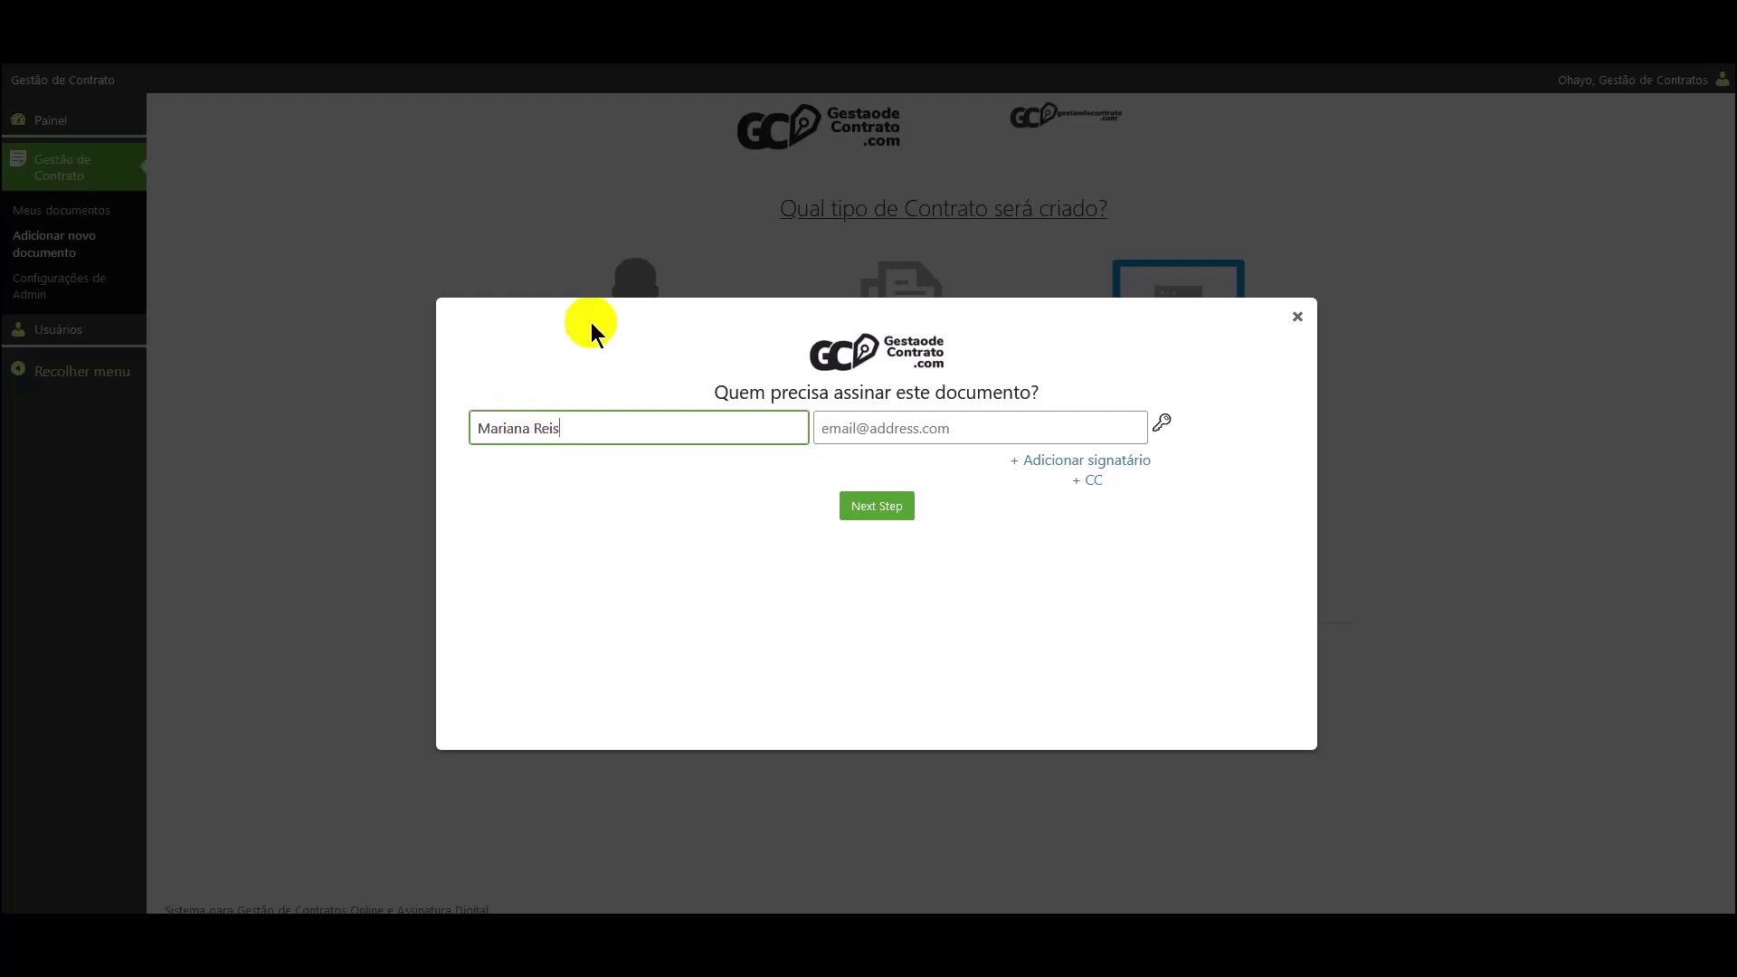
- Enter the first signer's e-mail, adding date digits just before the @ sign
left_click(855, 428)
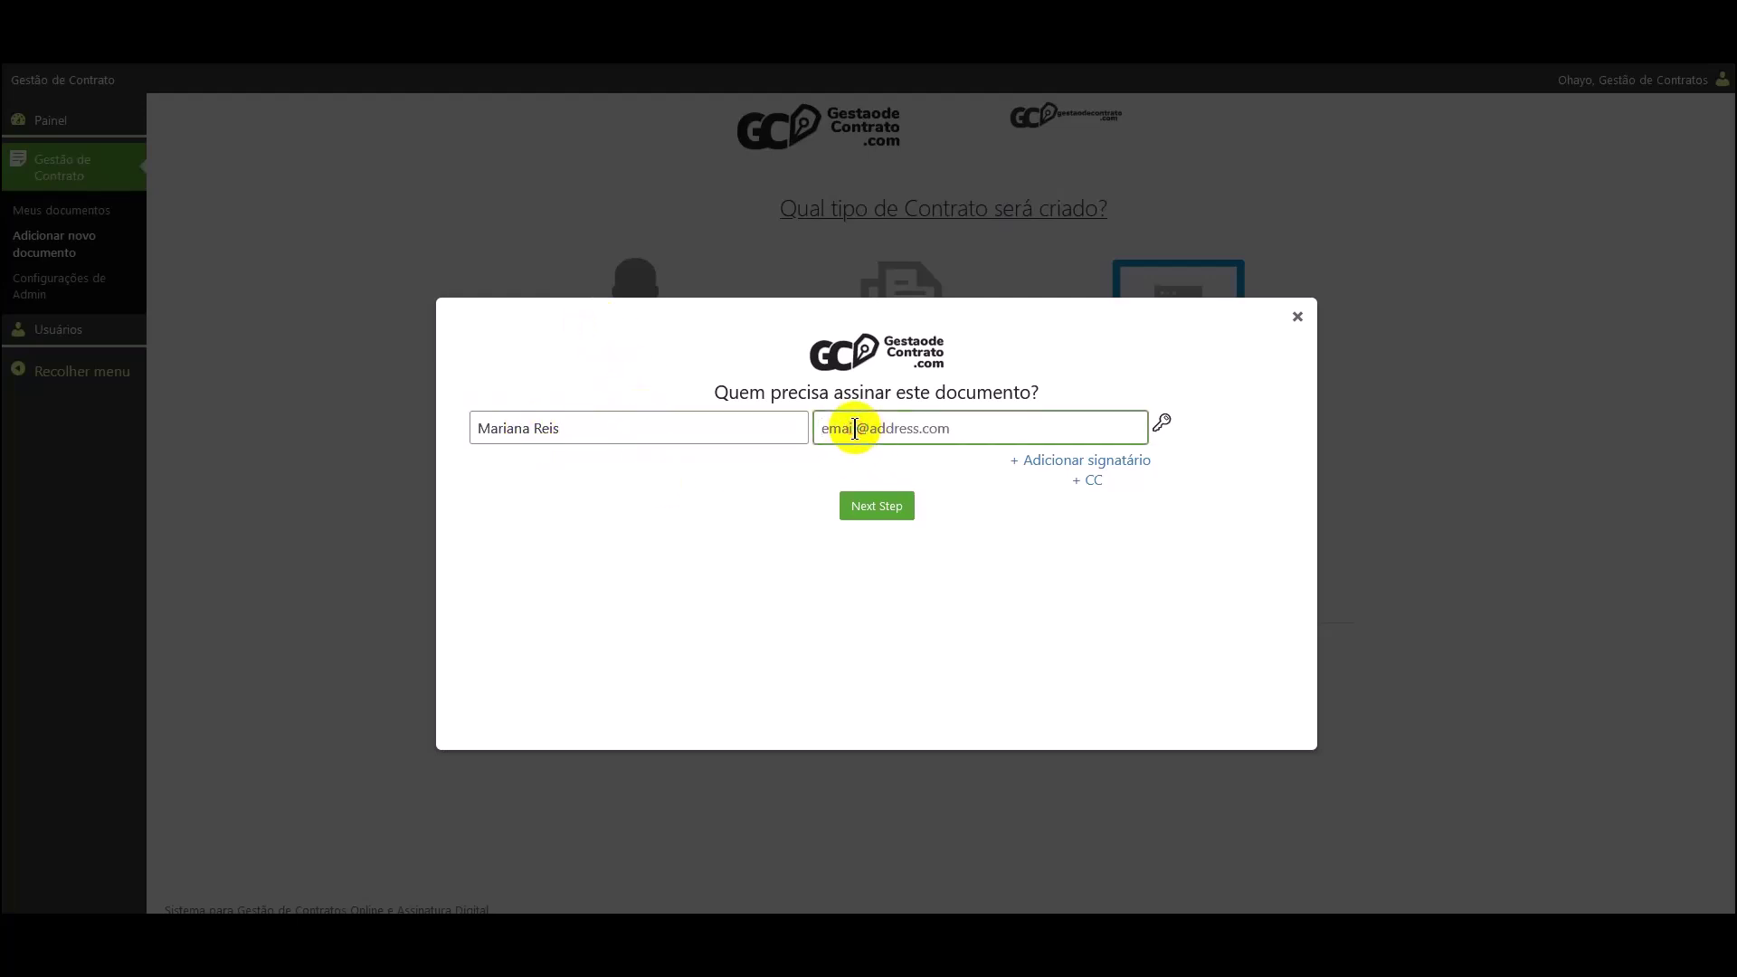
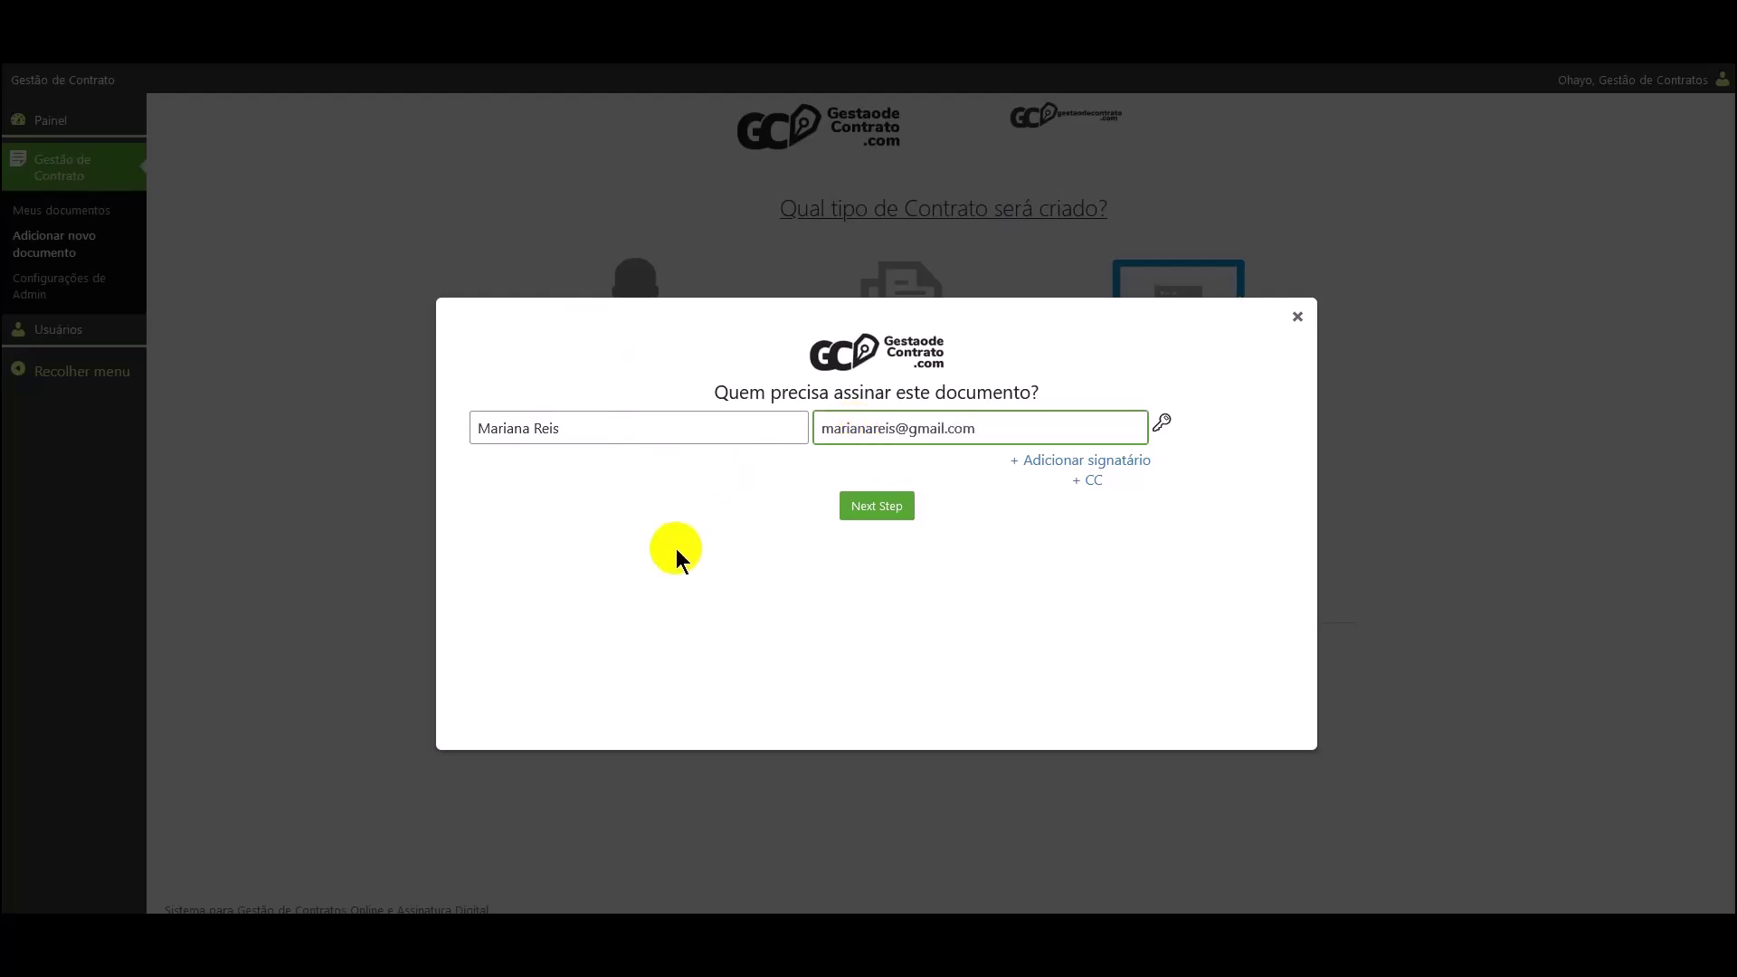
left_click(895, 427)
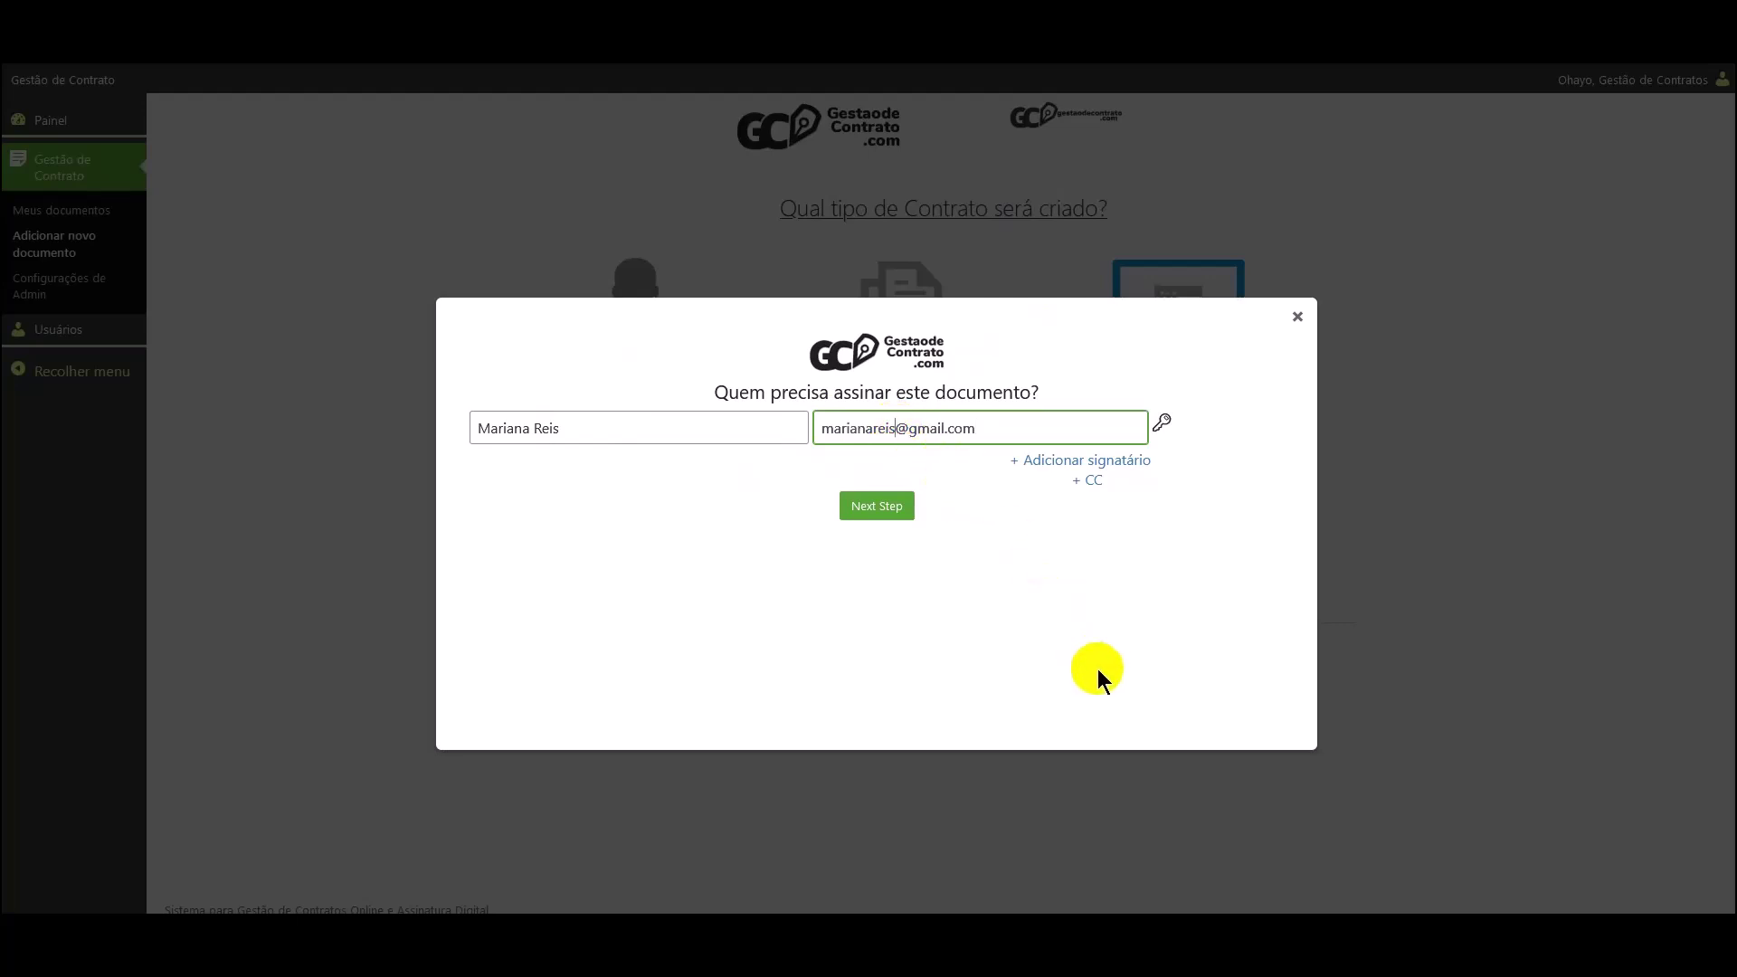
type("08072024")
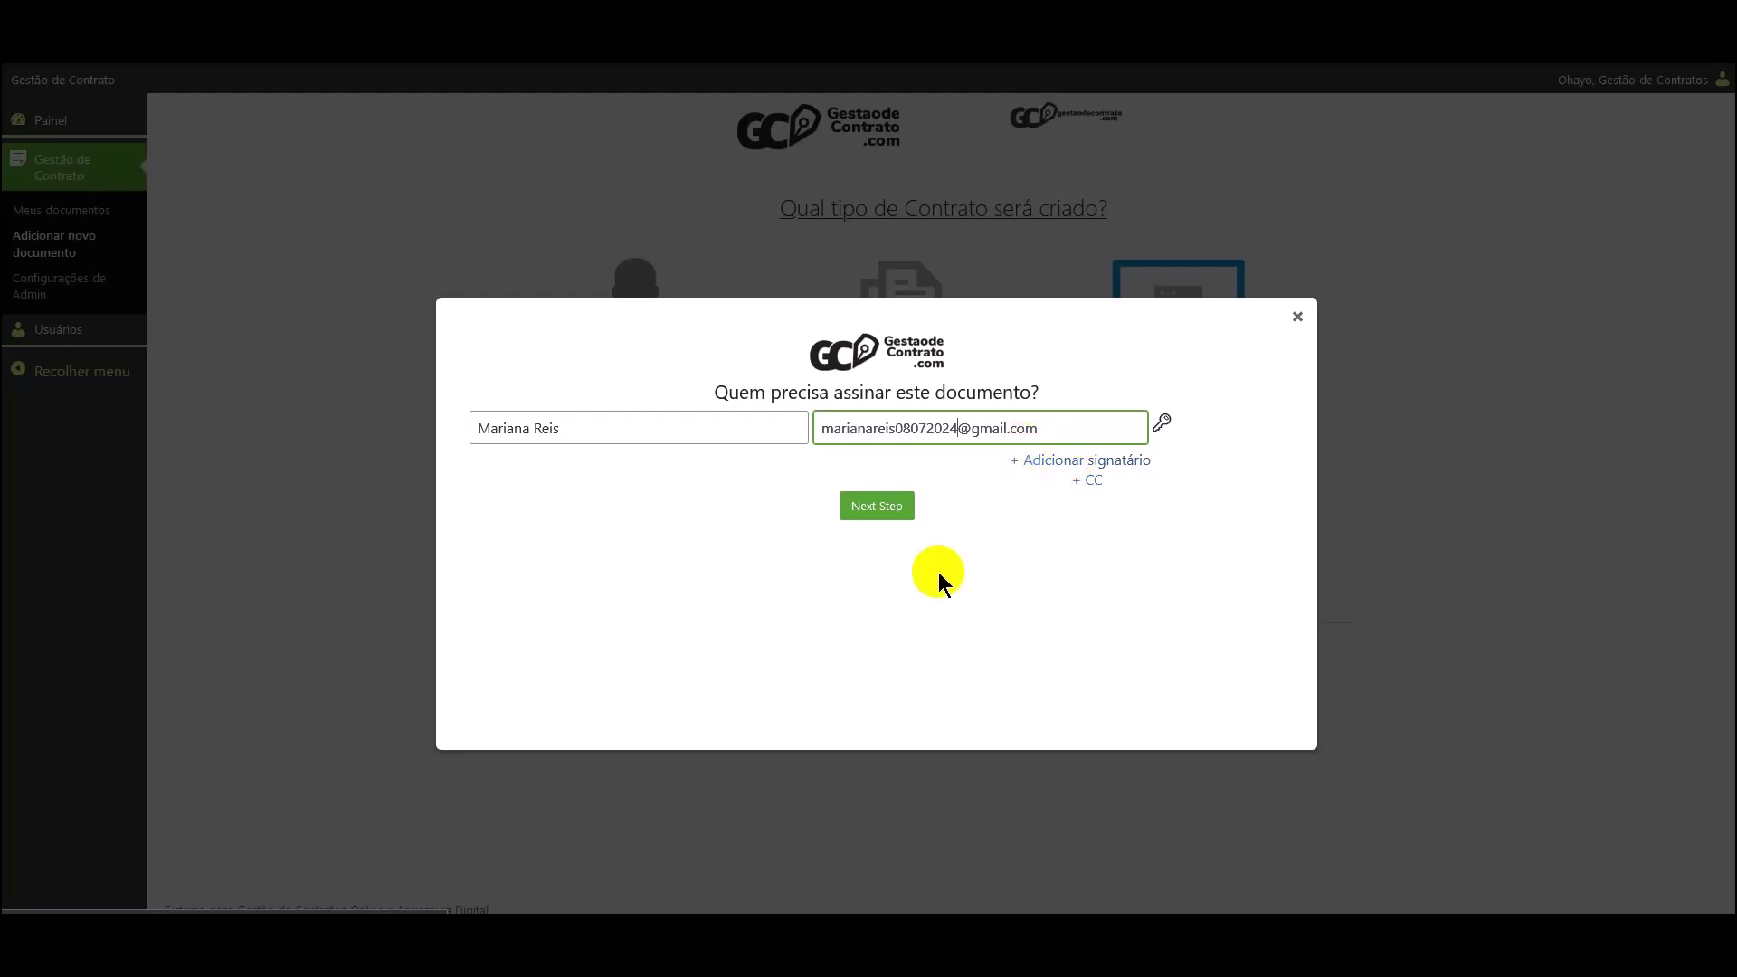
- Add a second signer row and type their name with an accented letter
left_click(1063, 465)
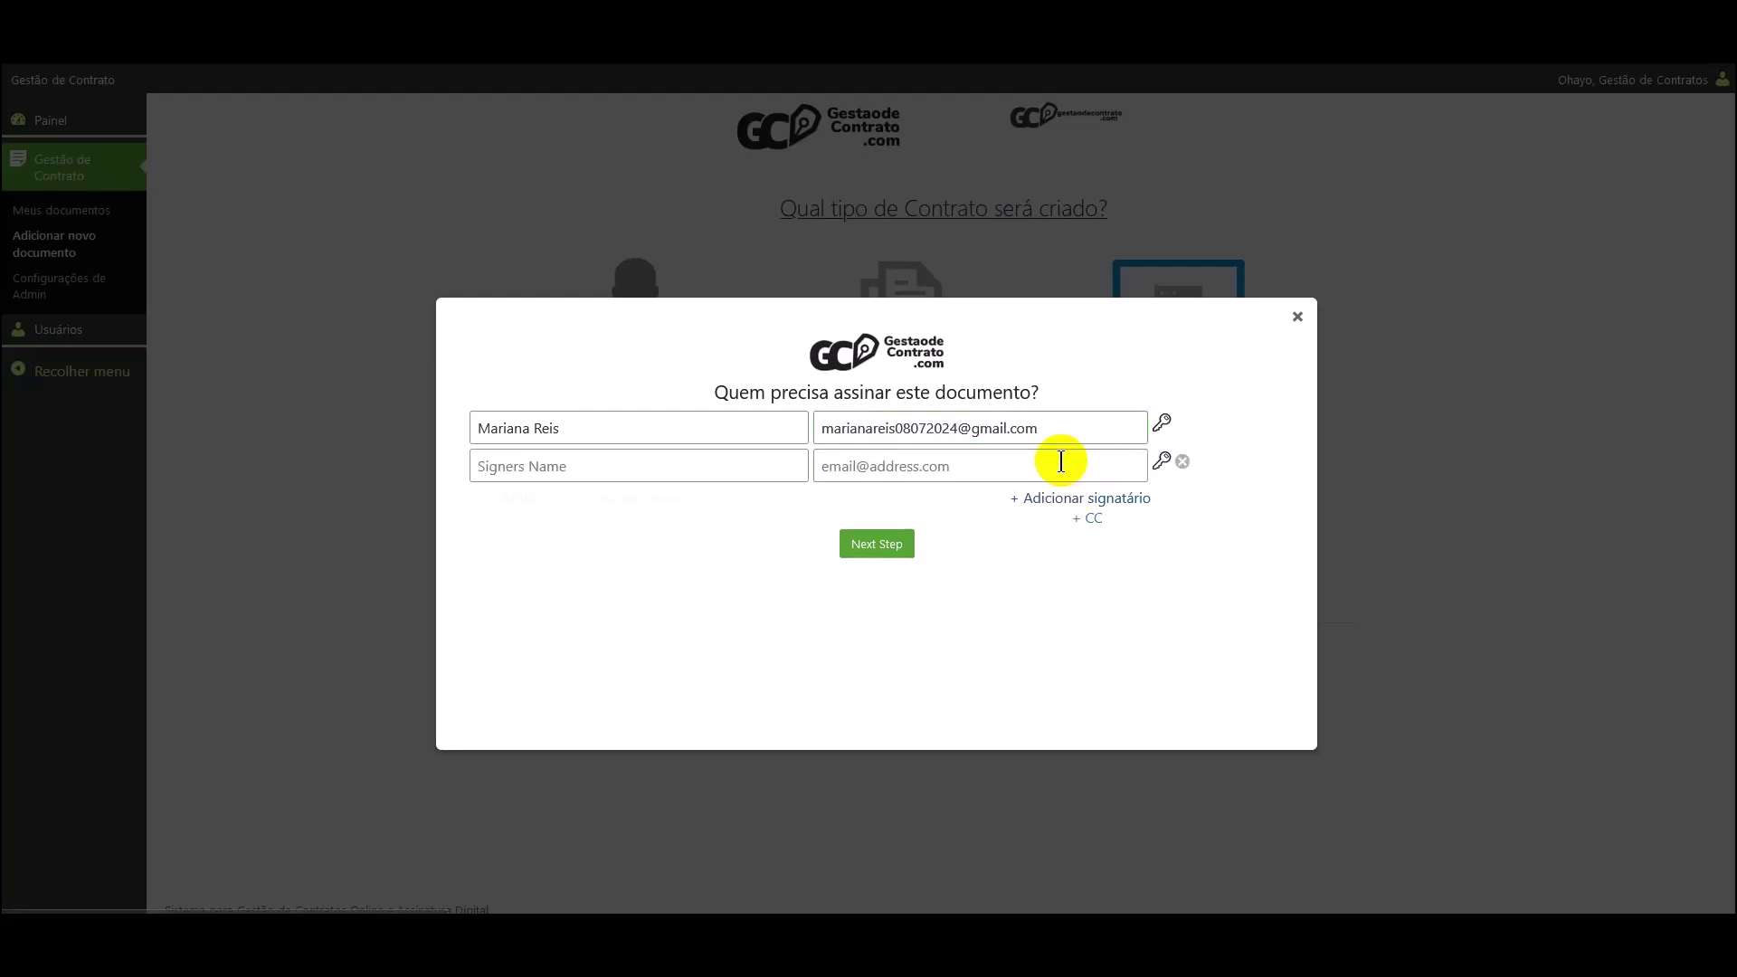
left_click(619, 460)
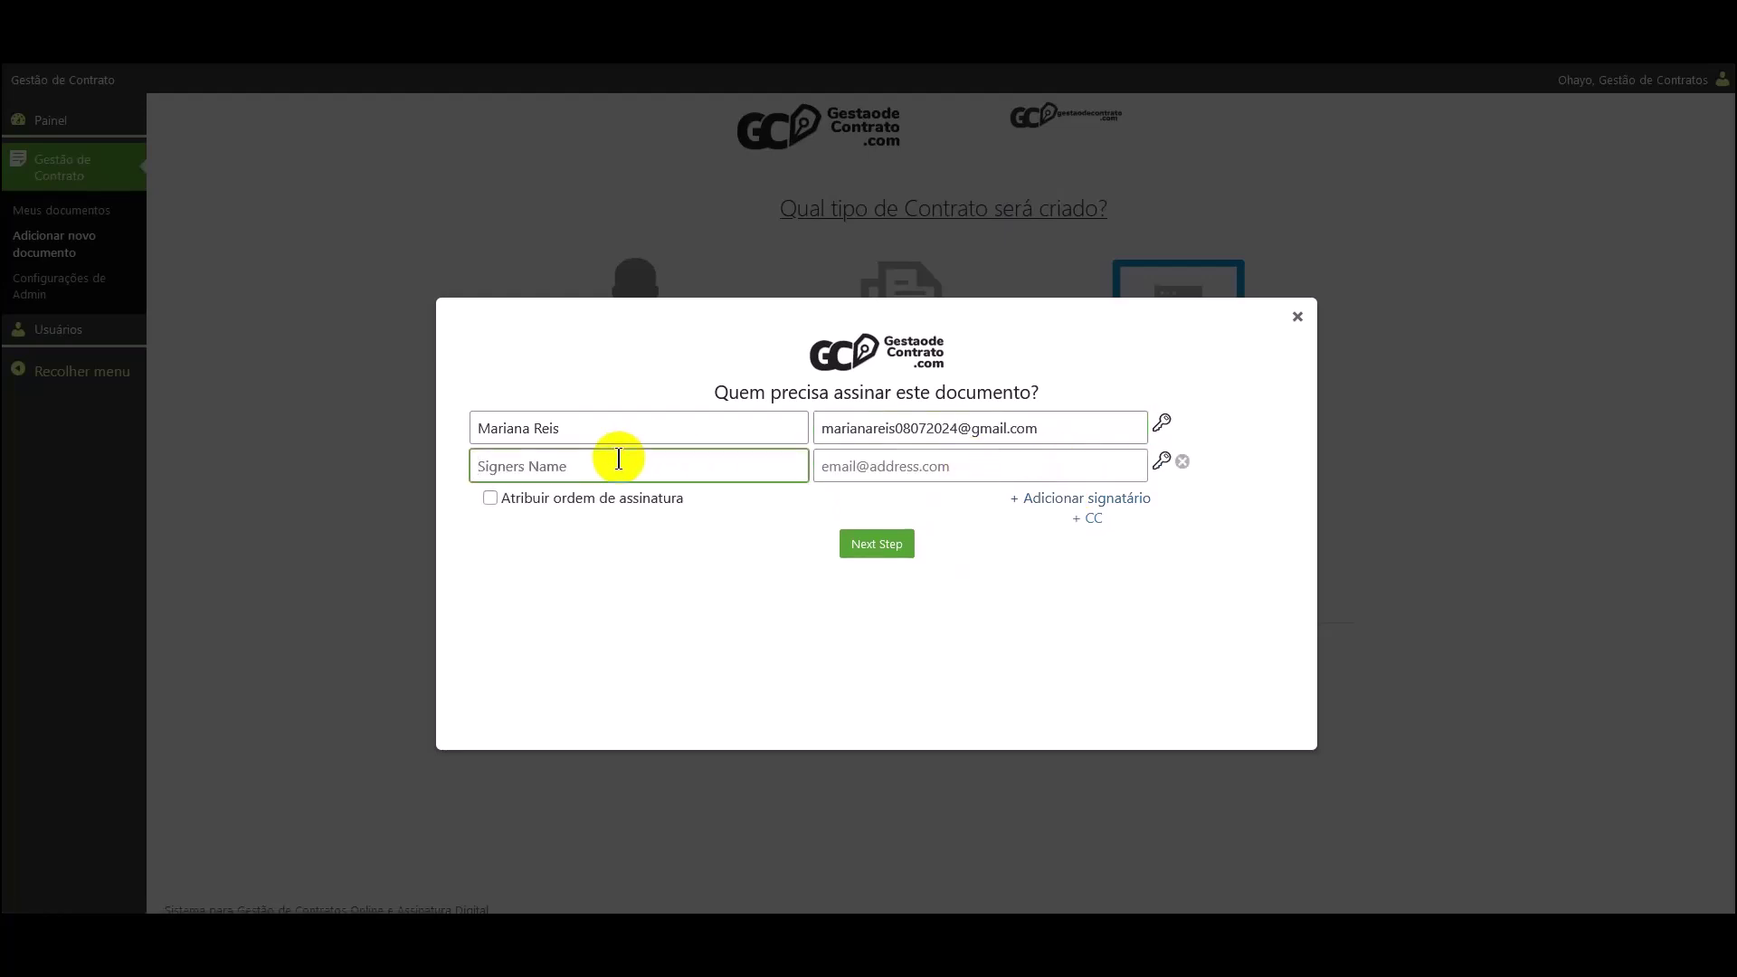
left_click(874, 544)
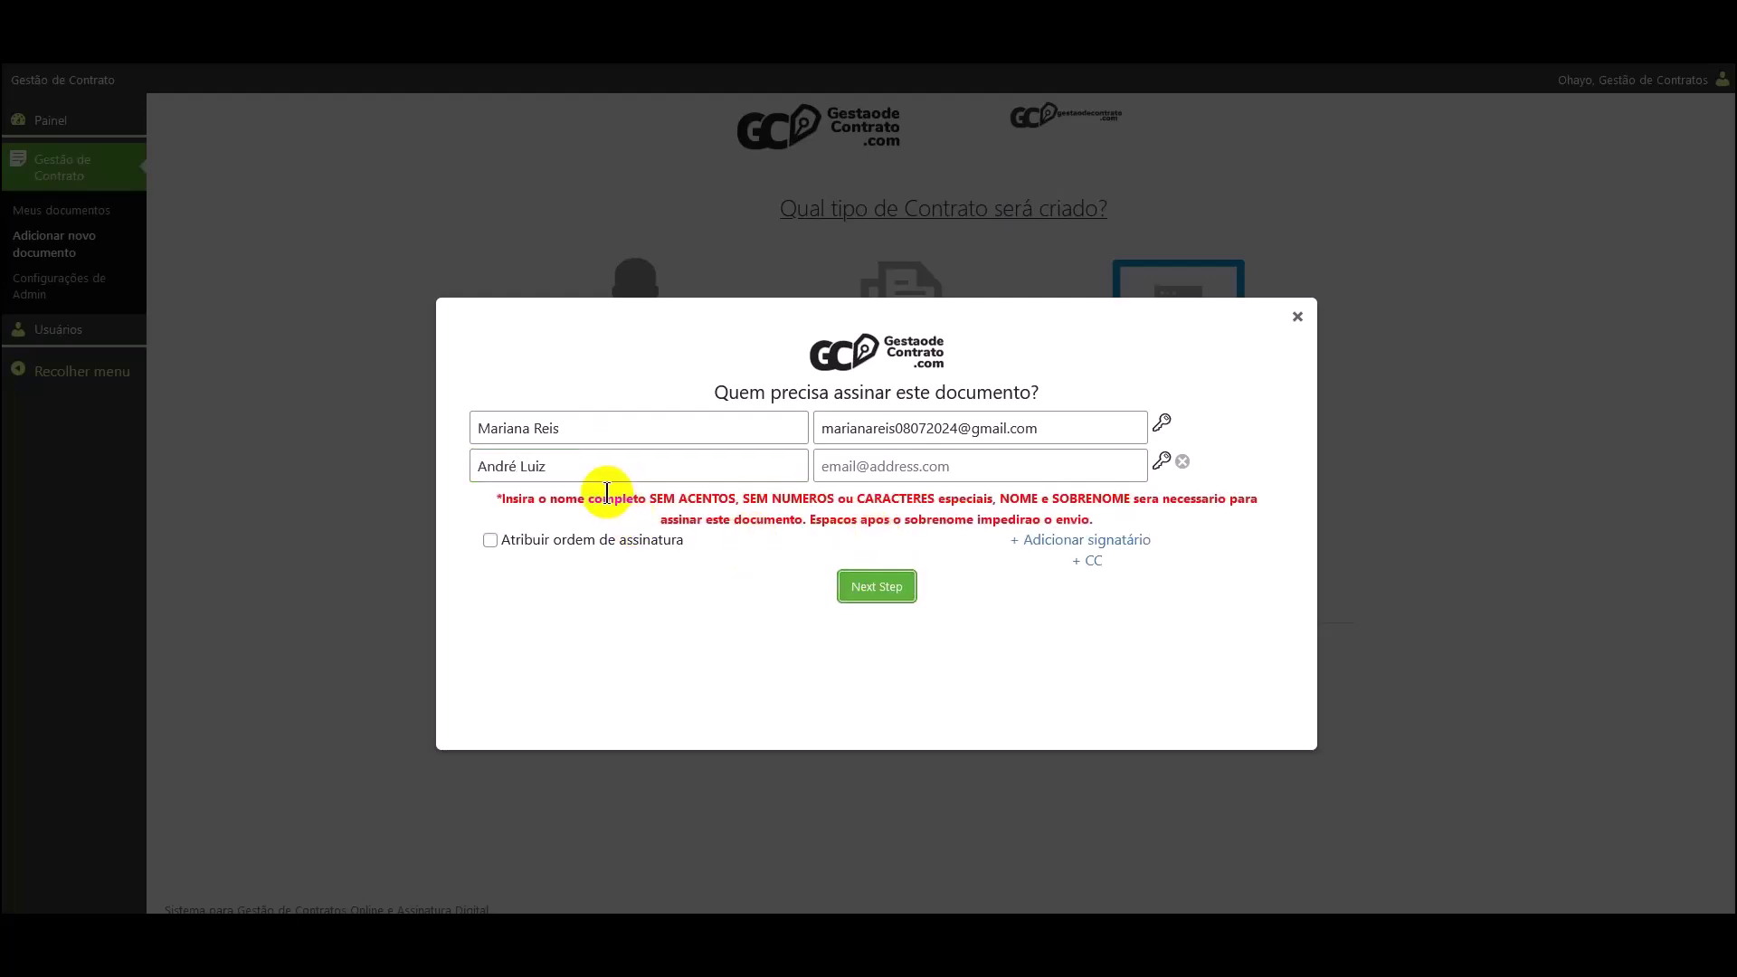
- Replace the accented letter in the second signer's name per the ACENTOS warning and enter their e-mail
double_click(707, 498)
left_click(508, 464)
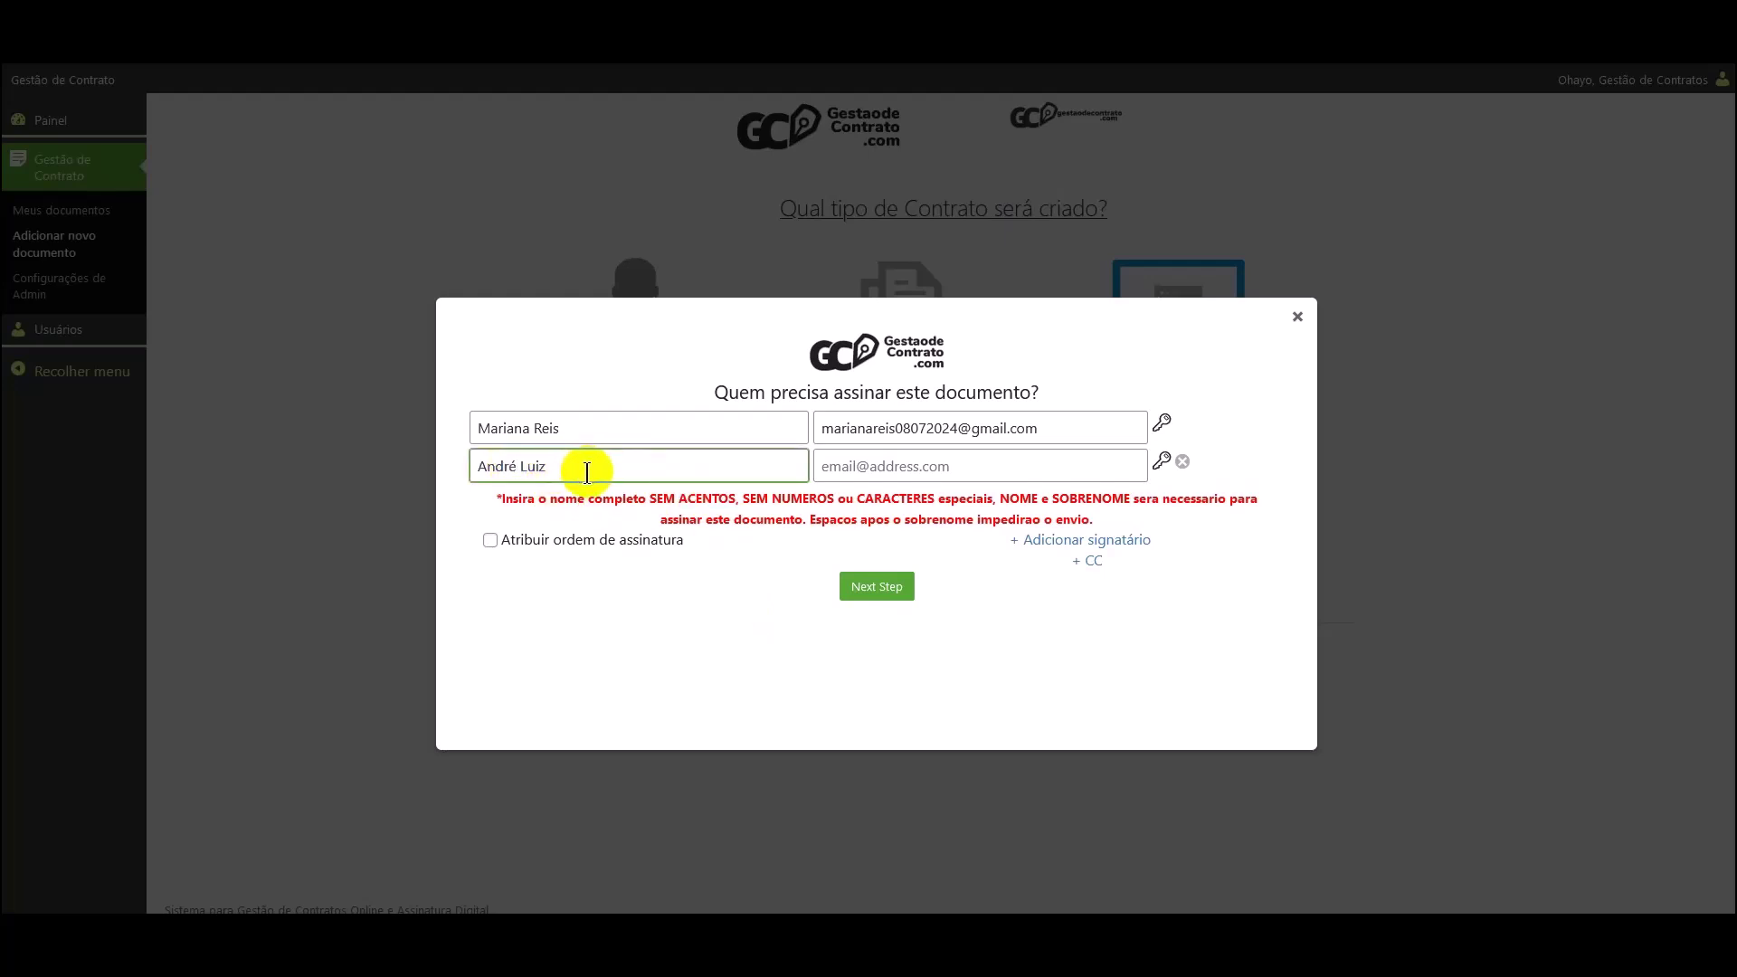
key("BackSpace")
type("e")
left_click(826, 479)
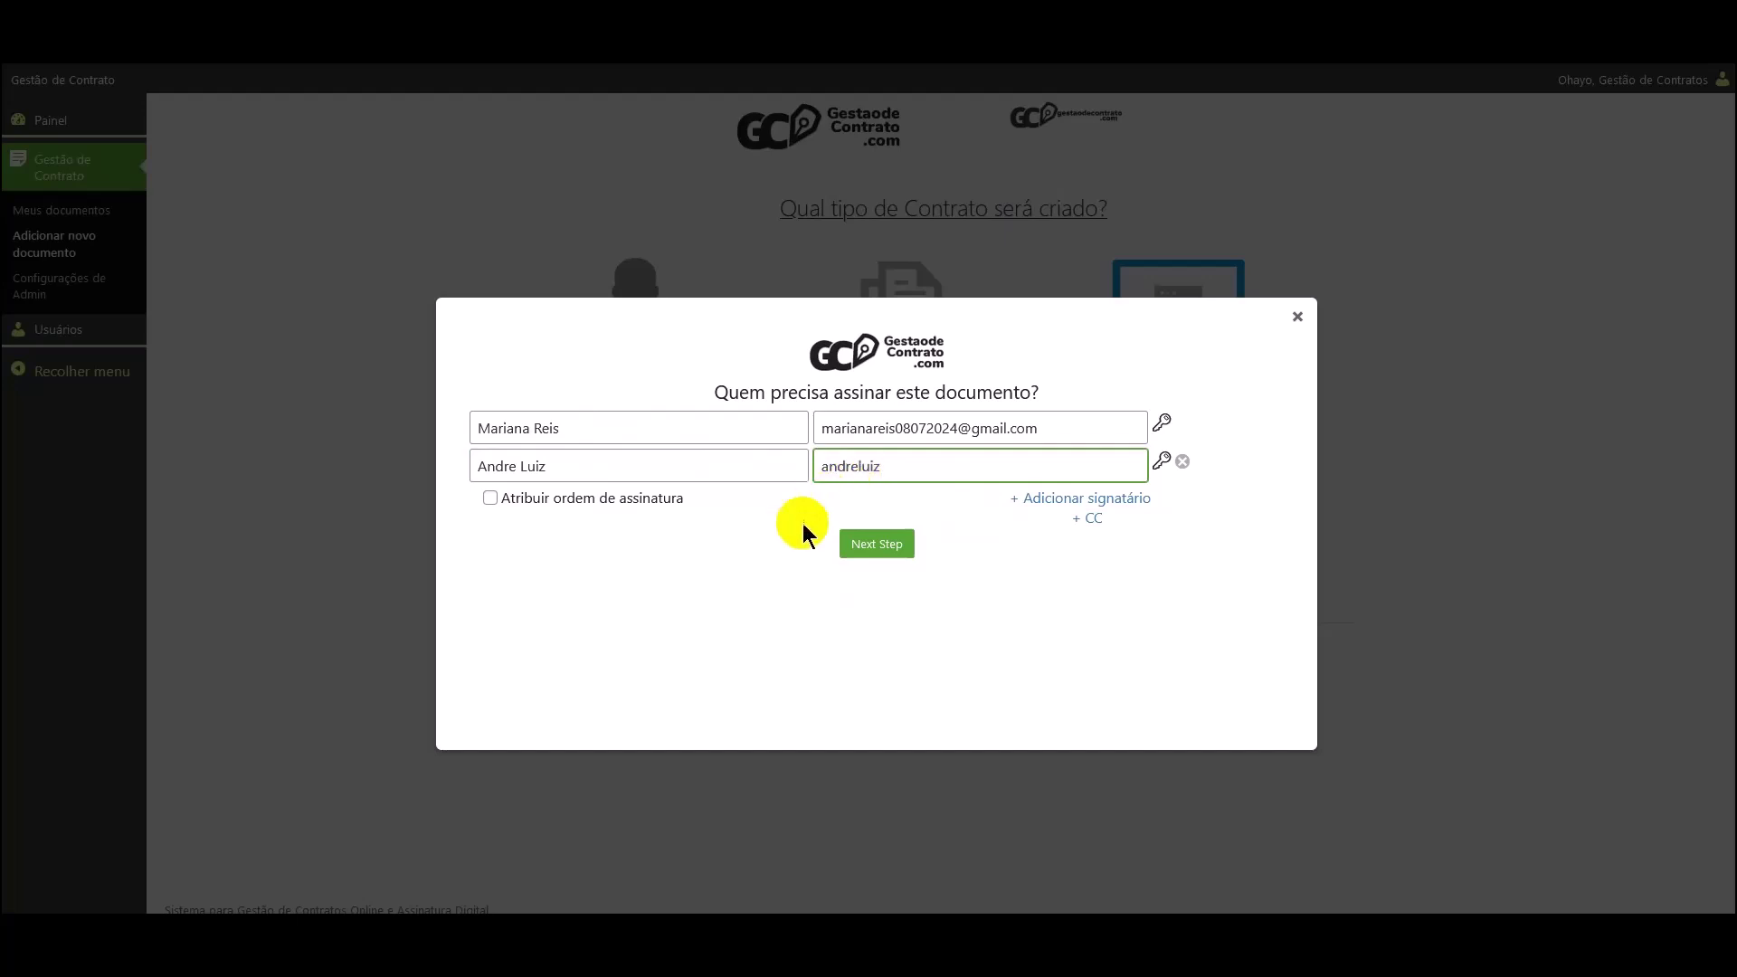
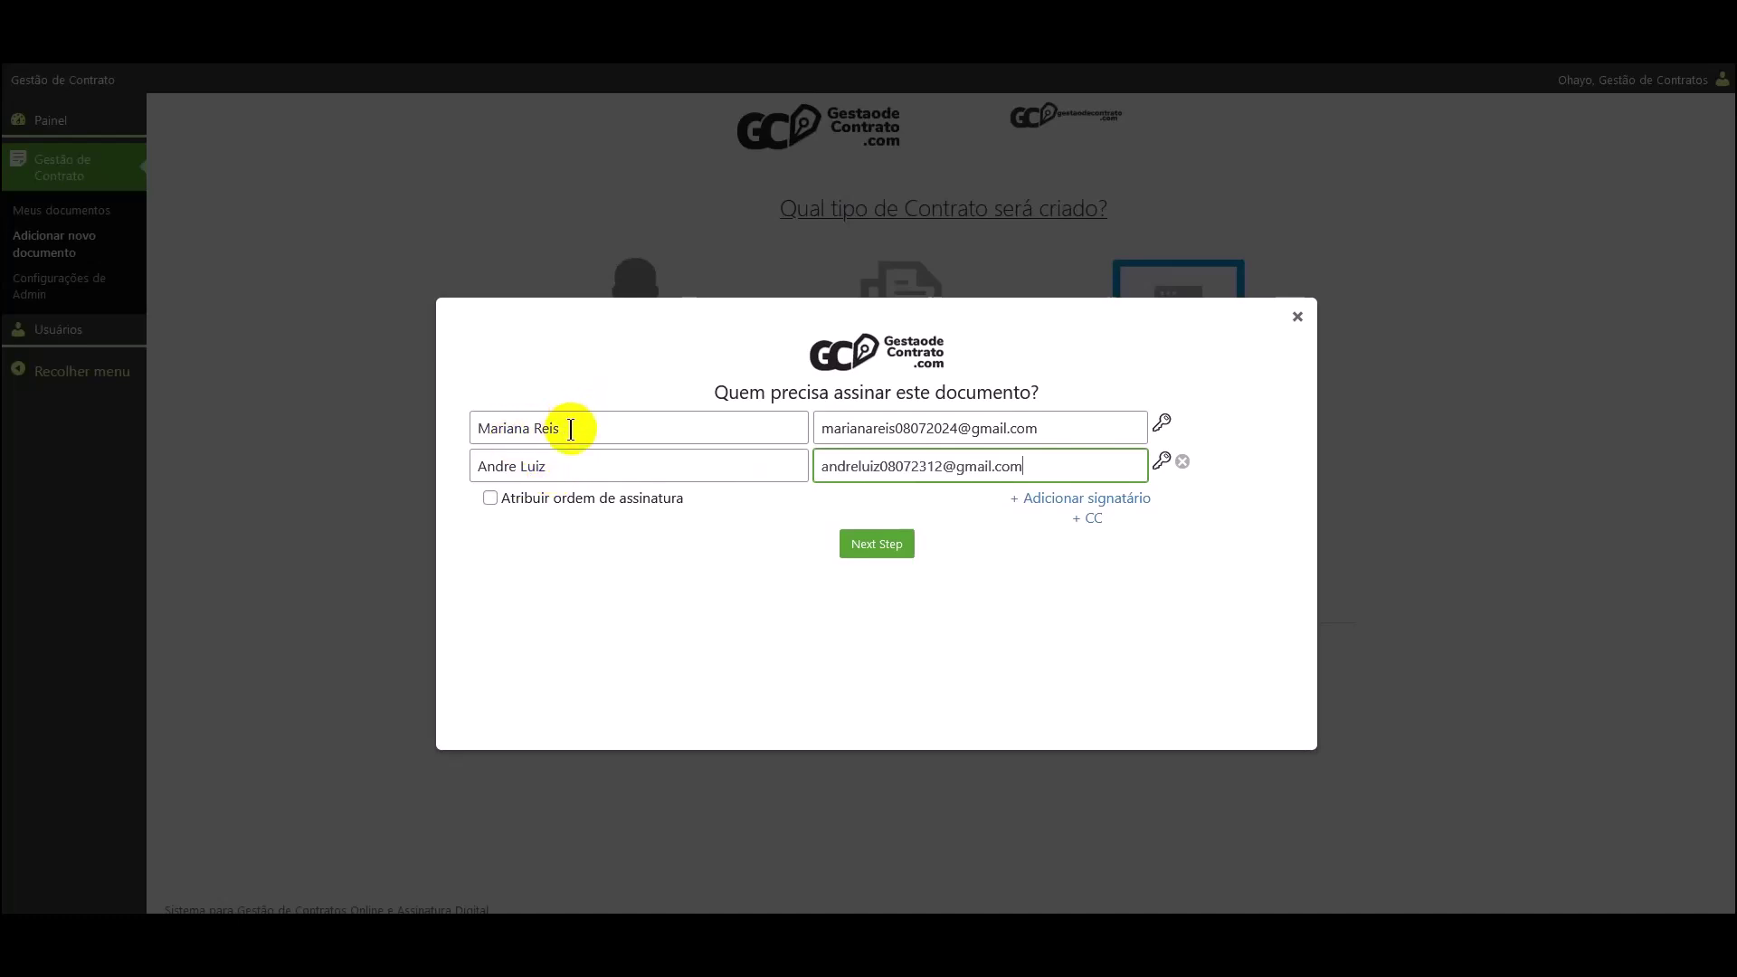
- Move the second signer to the top using Atribuir ordem de assinatura, untick it, then delete row two
left_click(490, 498)
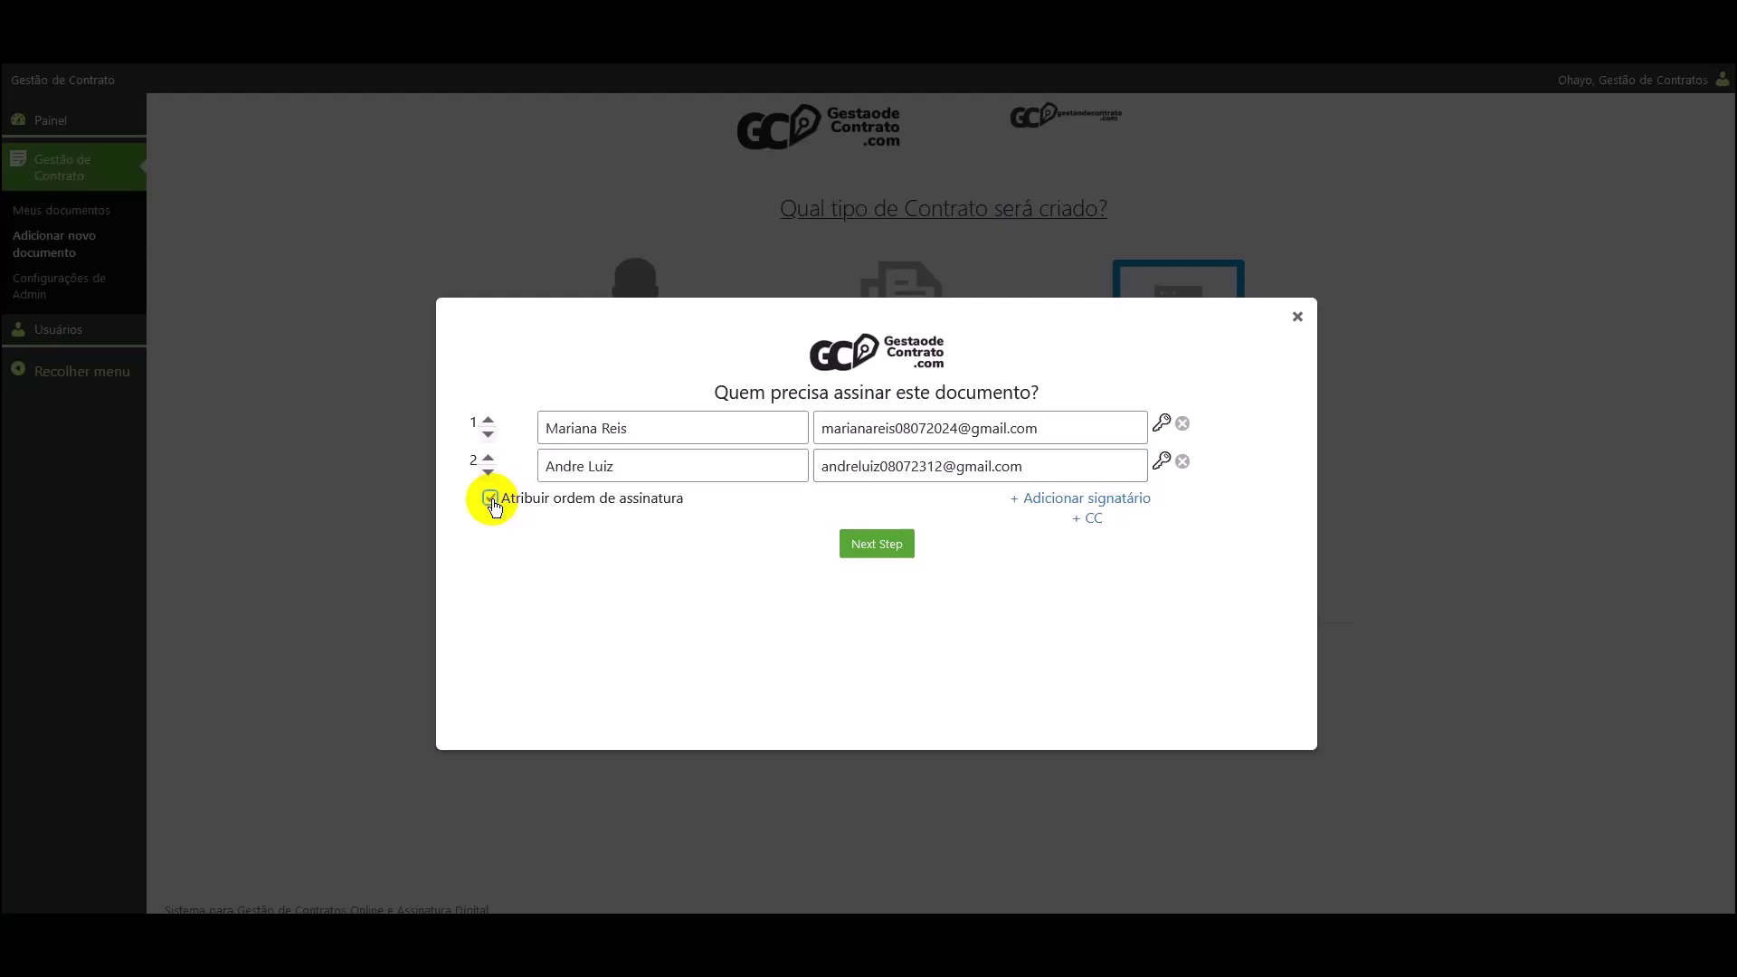
left_click(489, 456)
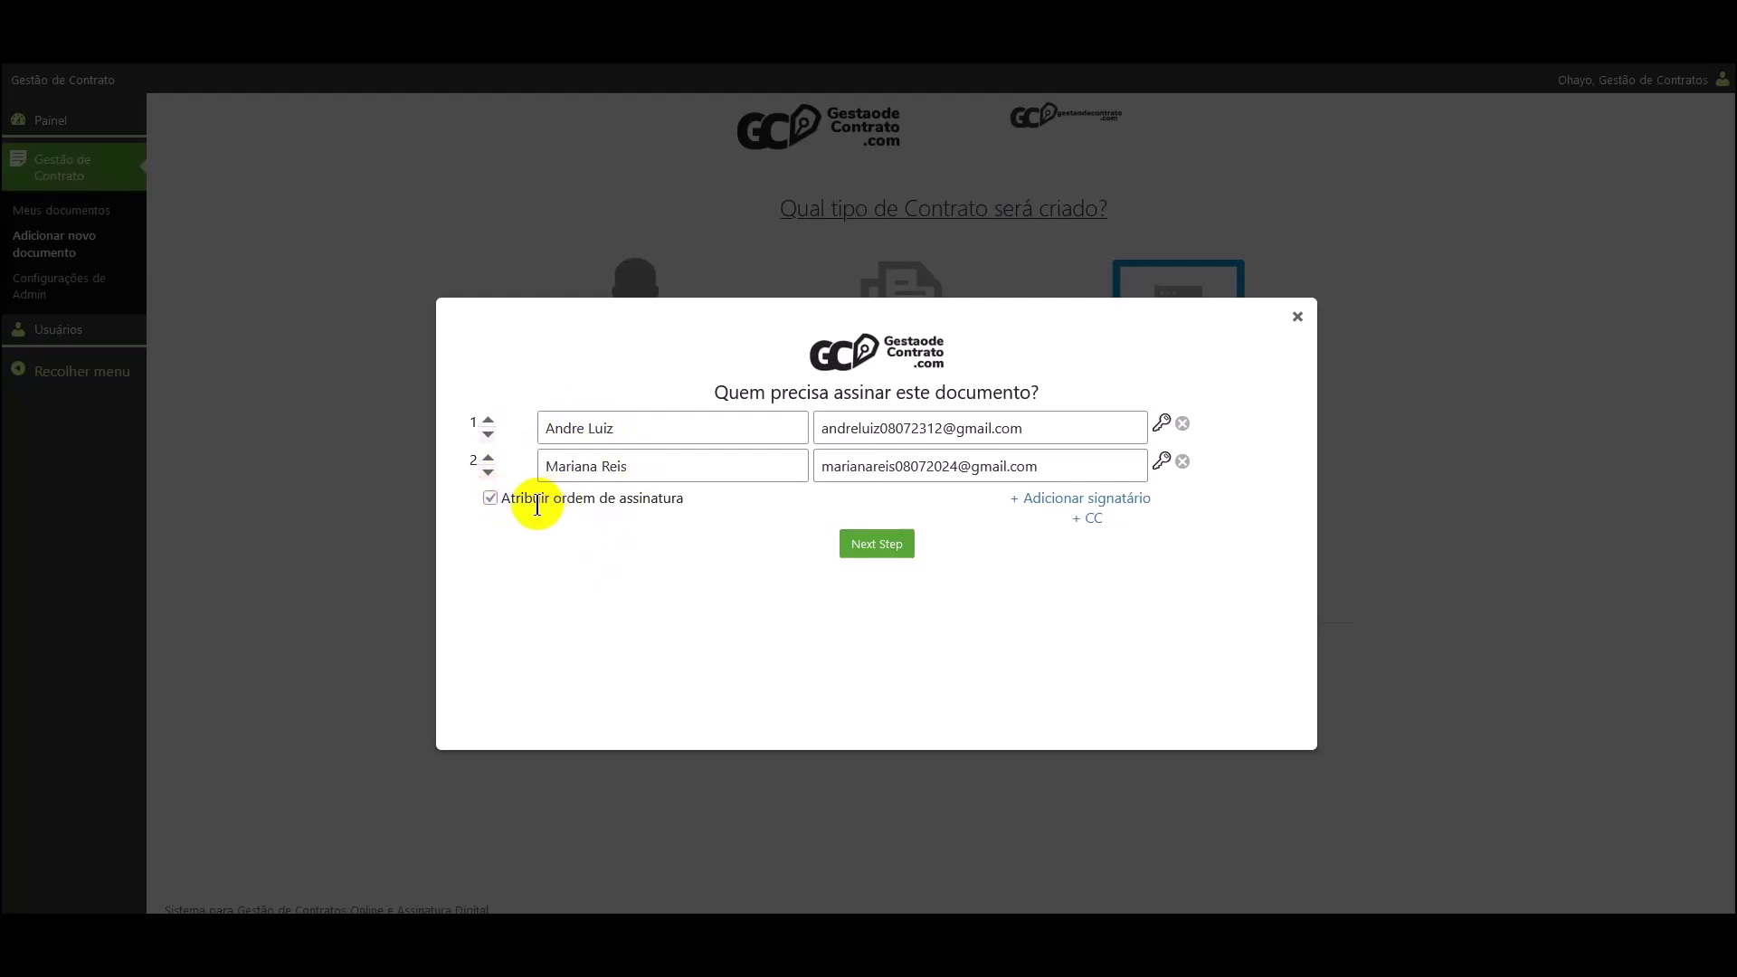
left_click(490, 497)
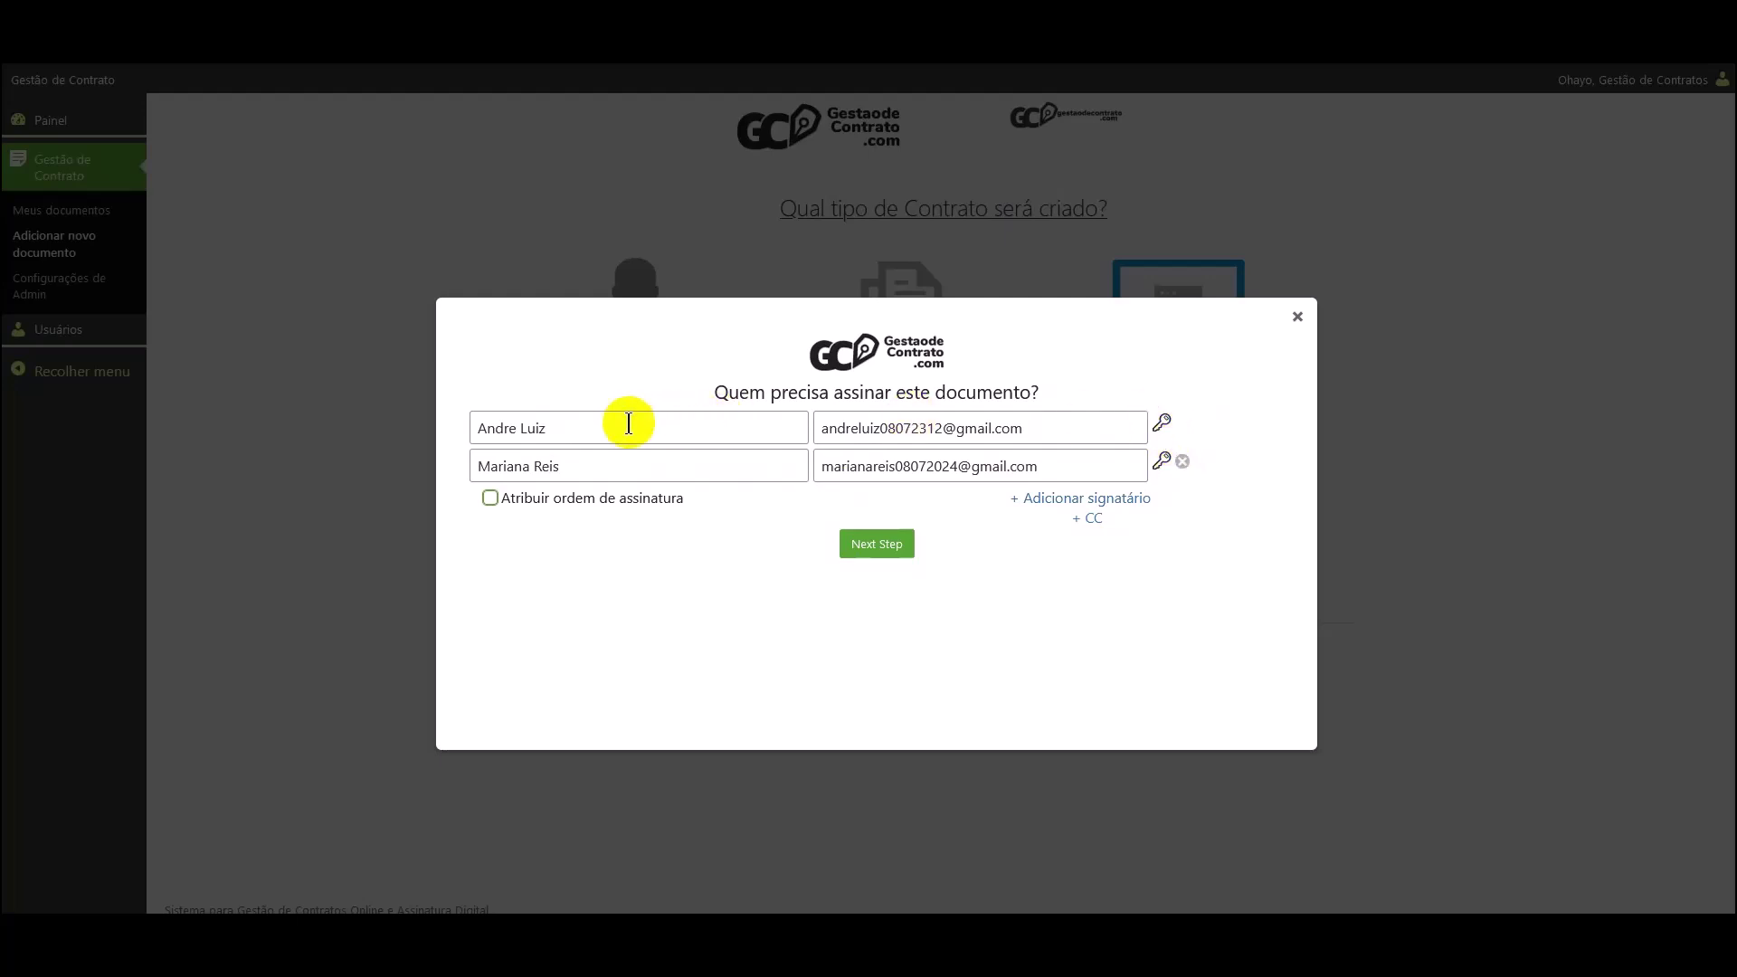
left_click(1183, 468)
- Proceed to the new-document page with one signer and select the document title field
left_click(862, 523)
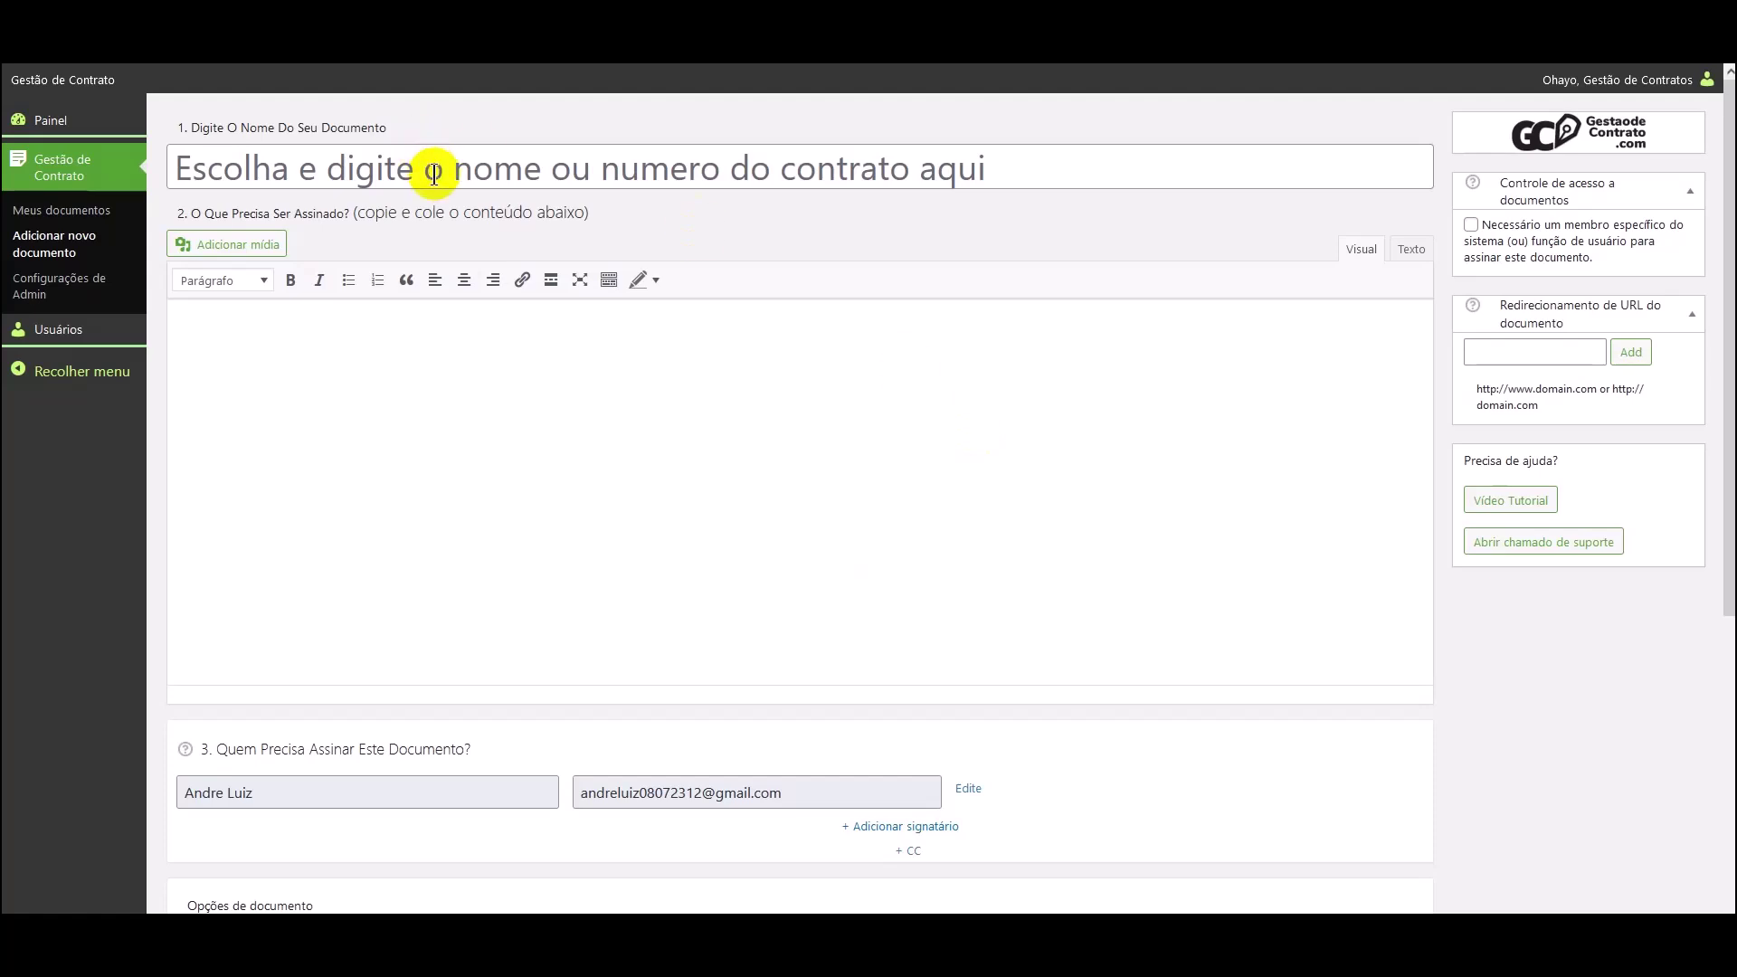
left_click(358, 165)
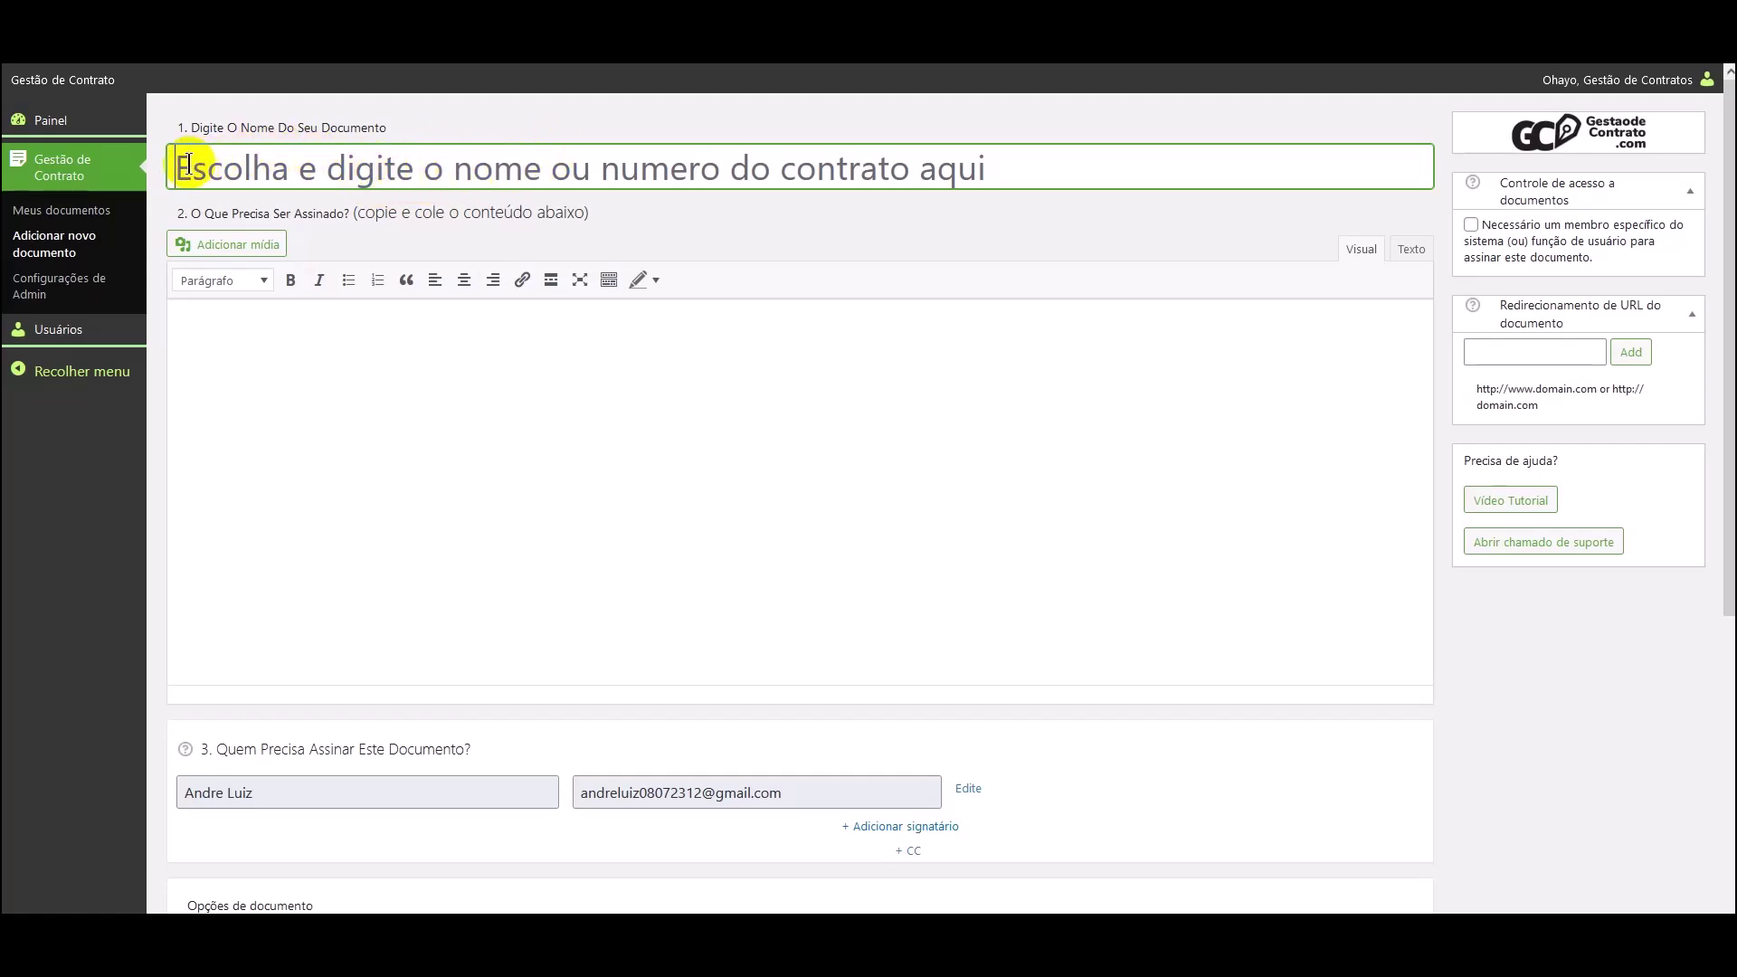
left_click(282, 168)
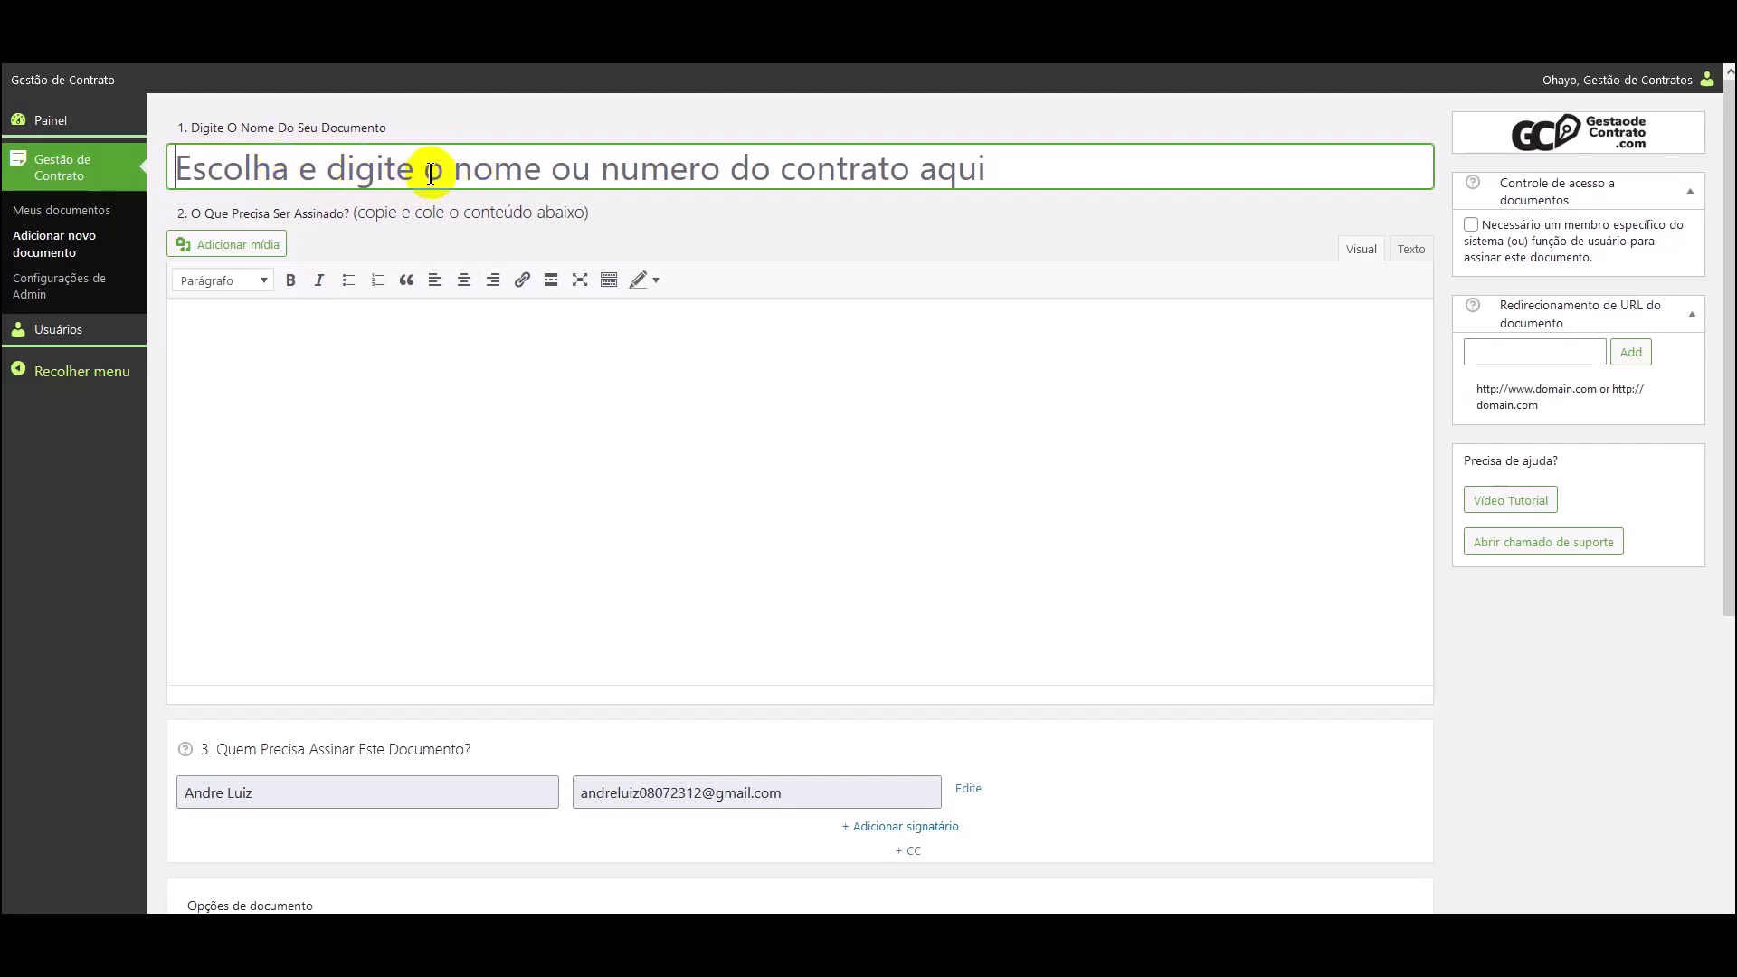
scroll(387, 354, "down", 3)
- Under advanced e-signature settings, tick 'Ocultar o nome deste documento…' for the signing page and PDF
scroll(387, 355, "down", 2)
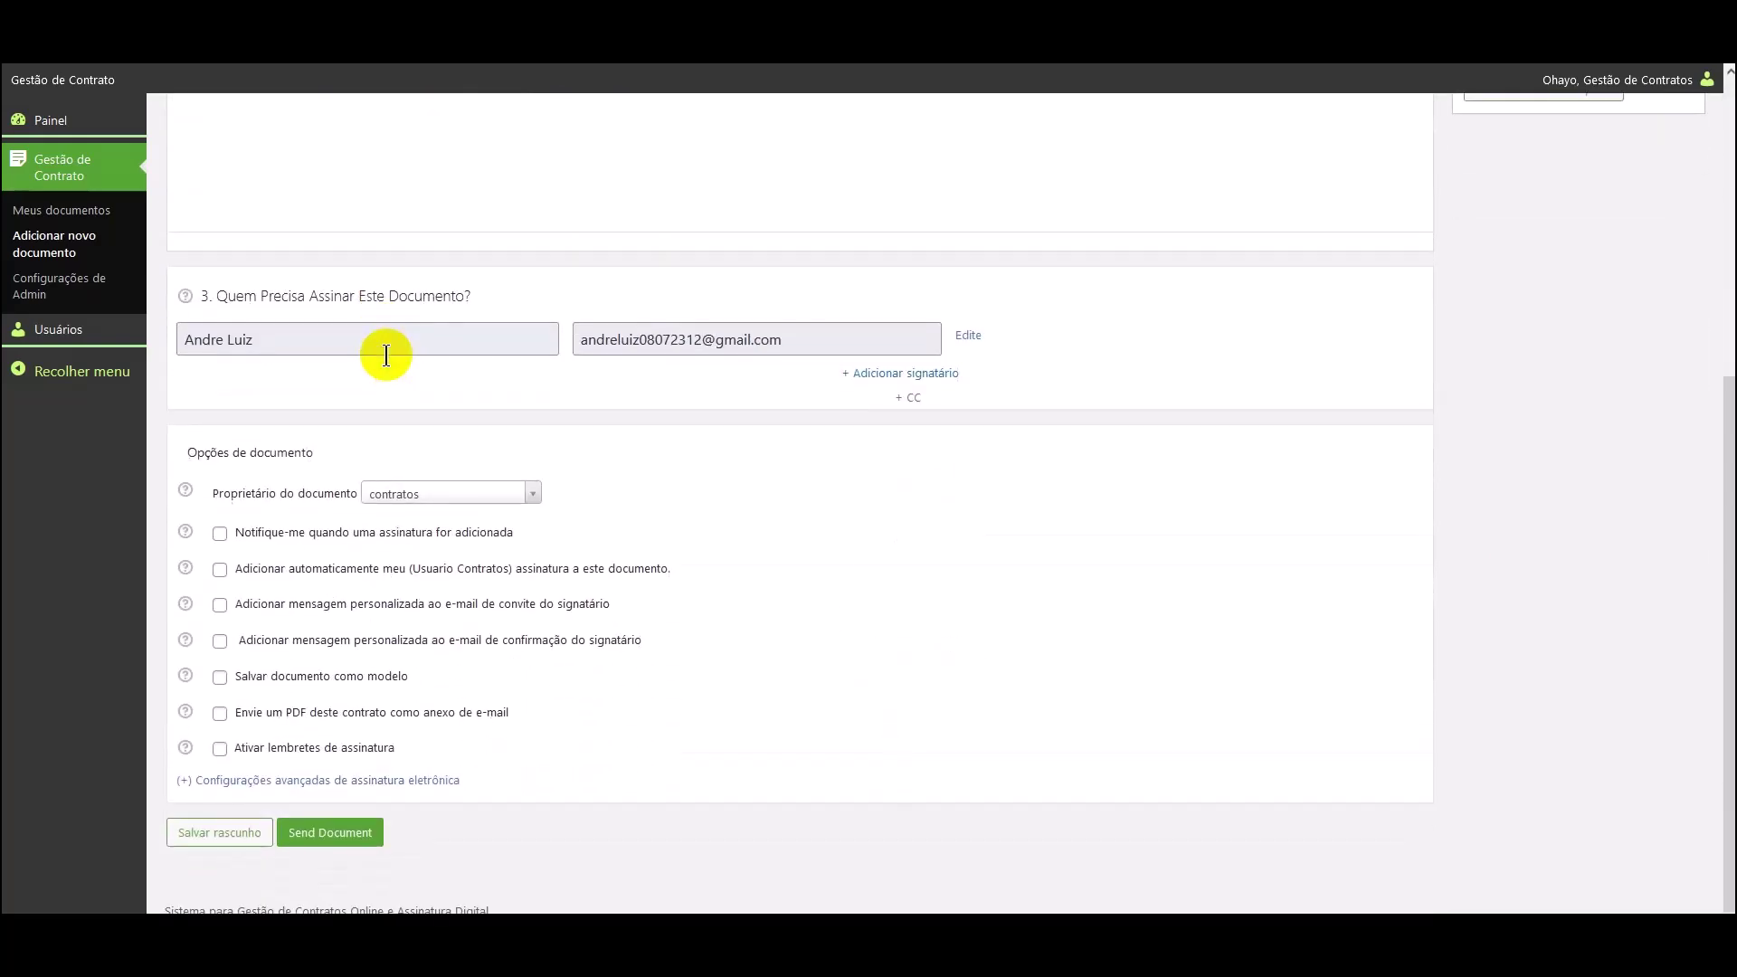
left_click(261, 783)
scroll(701, 674, "down", 2)
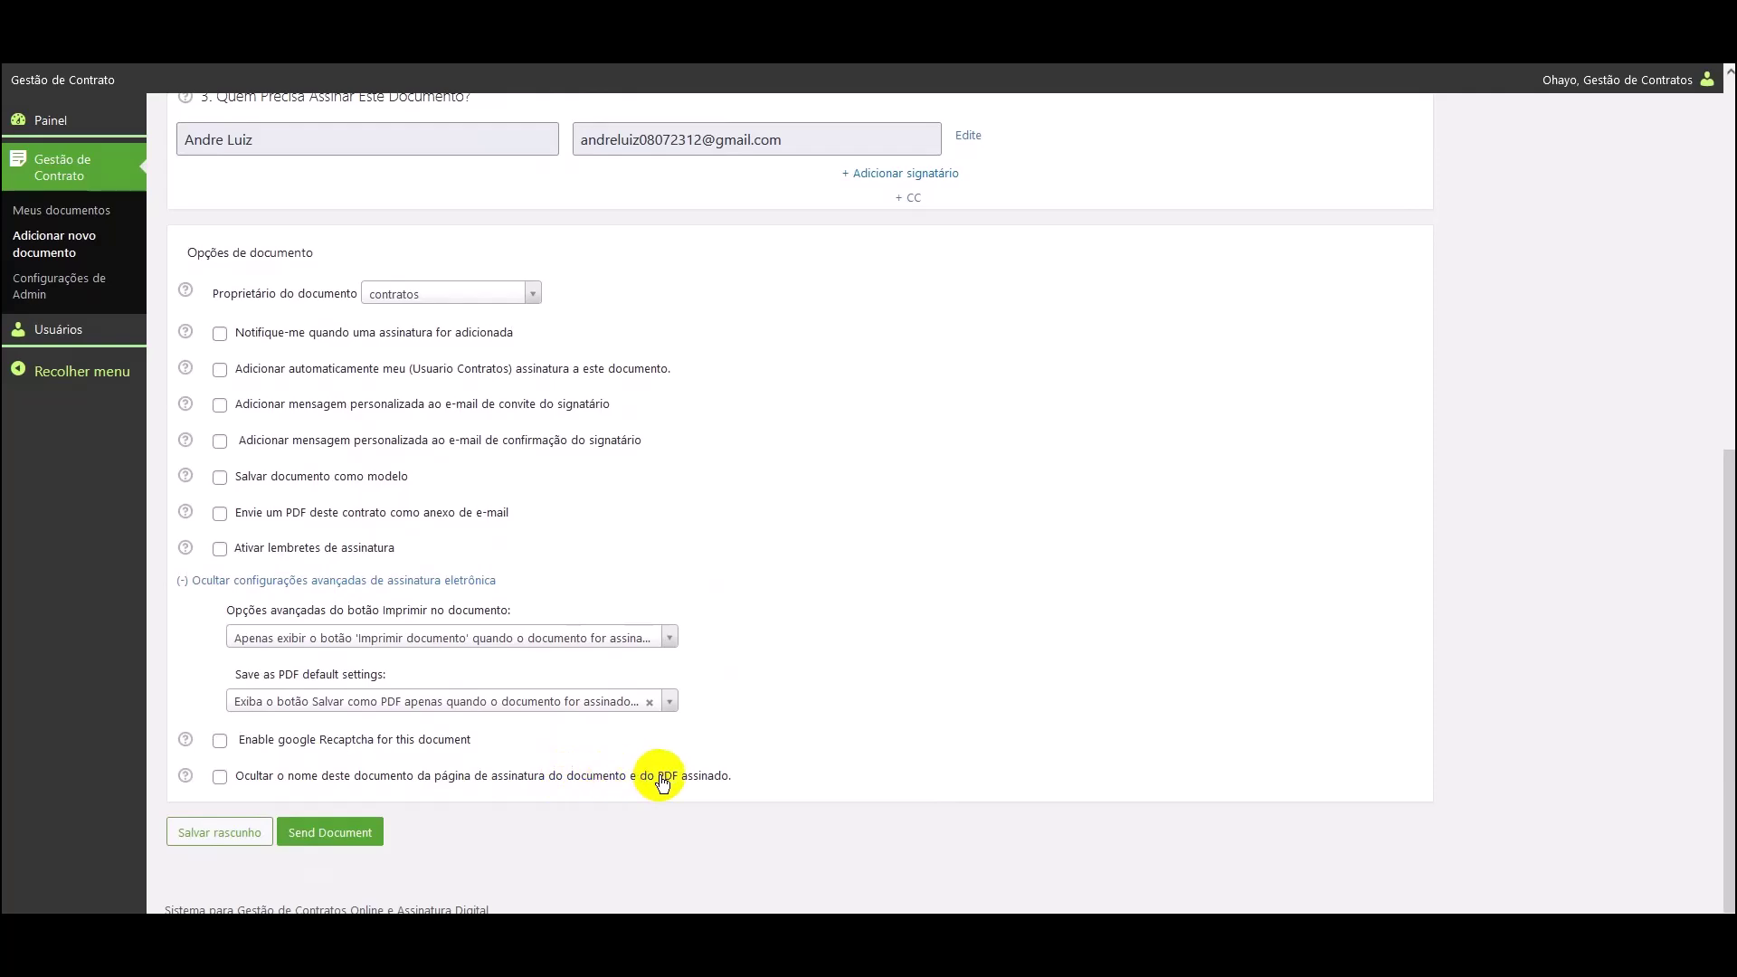
left_click(221, 777)
- Title the document 'CPF' plus the signer's CPF number and full name
scroll(463, 650, "up", 10)
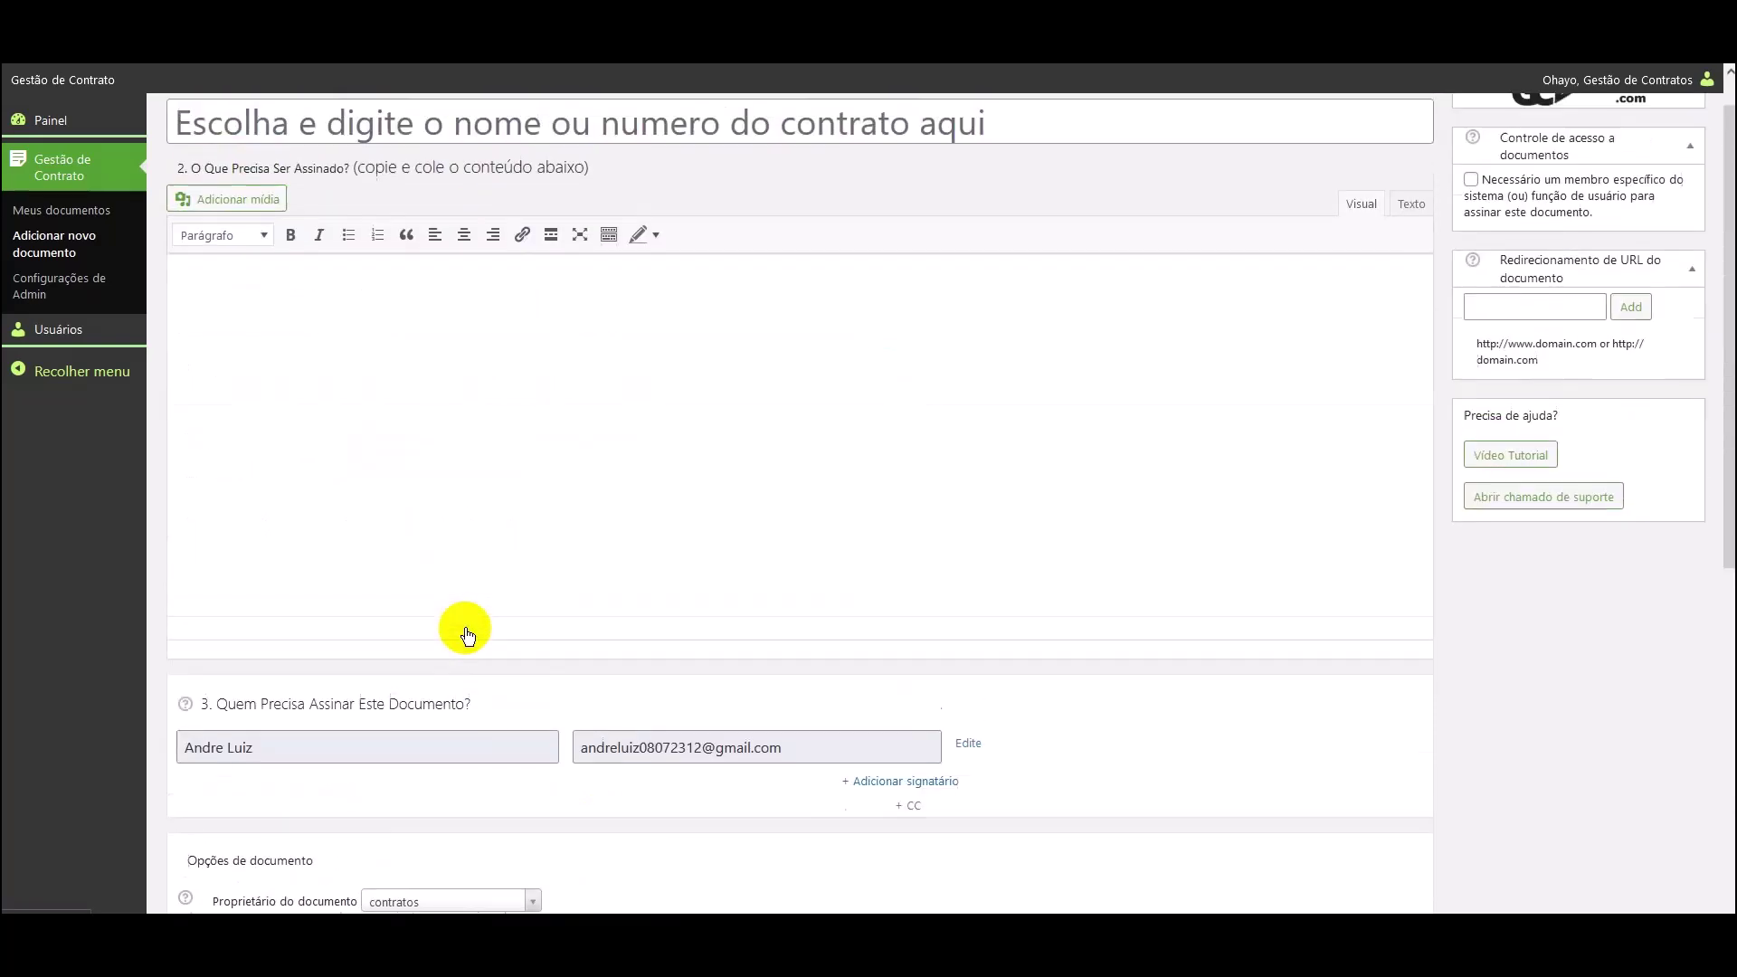
left_click(336, 173)
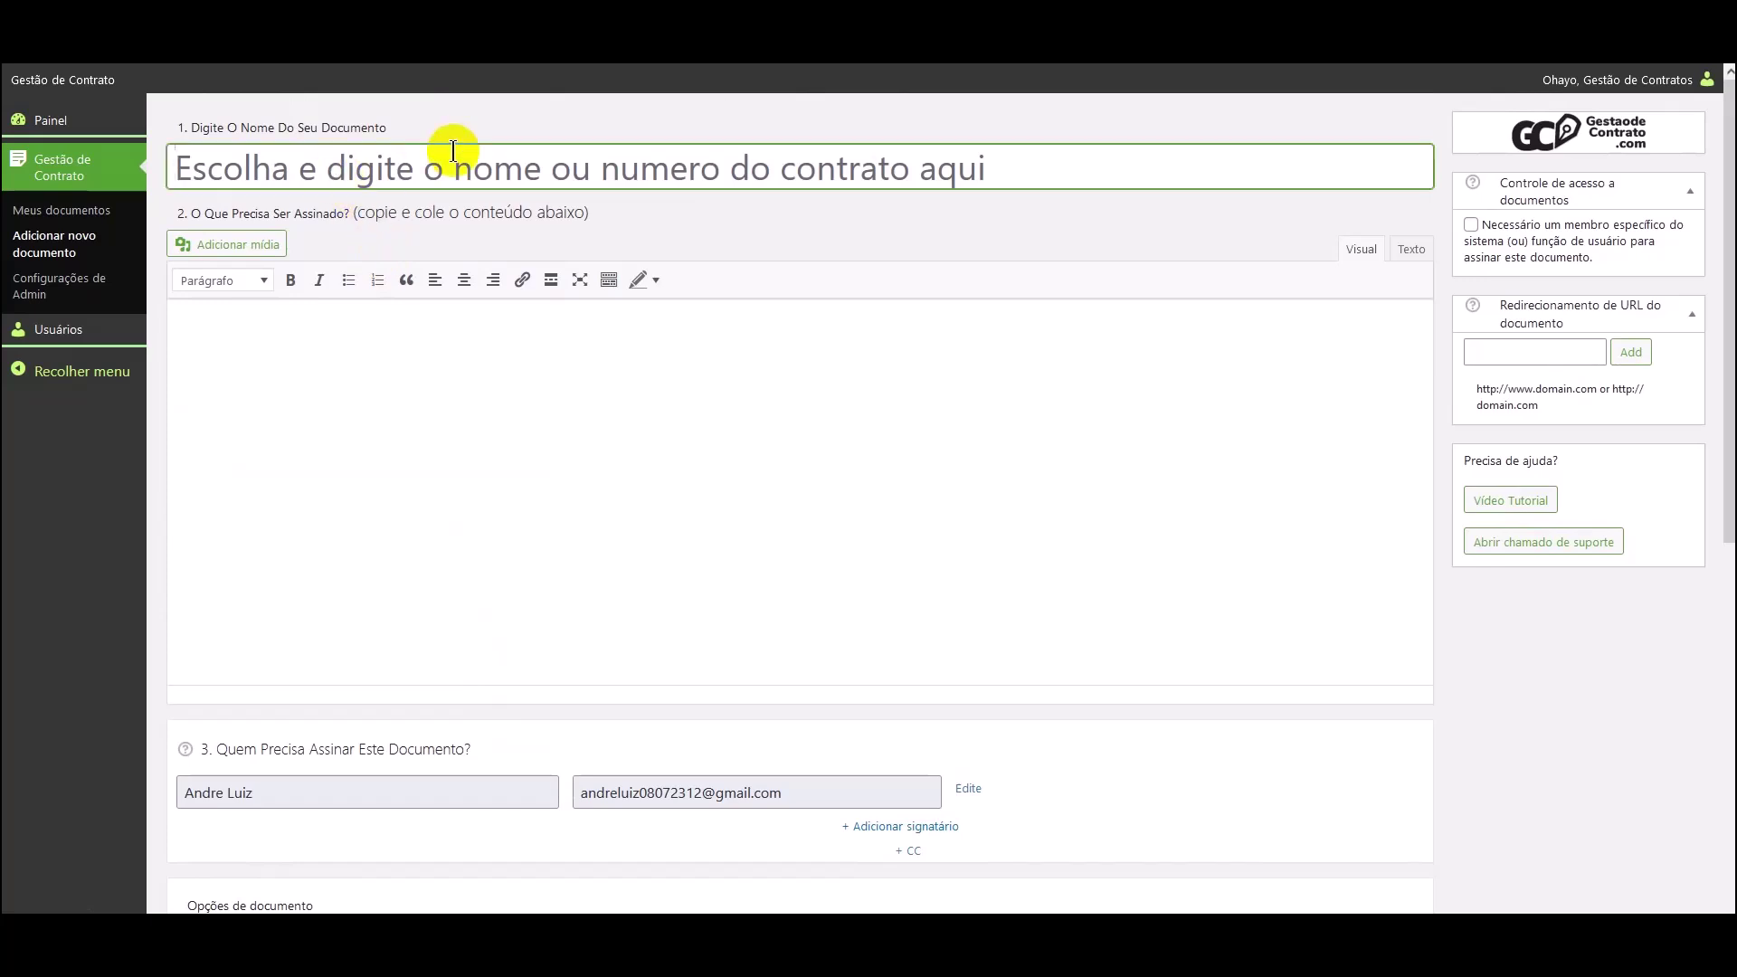
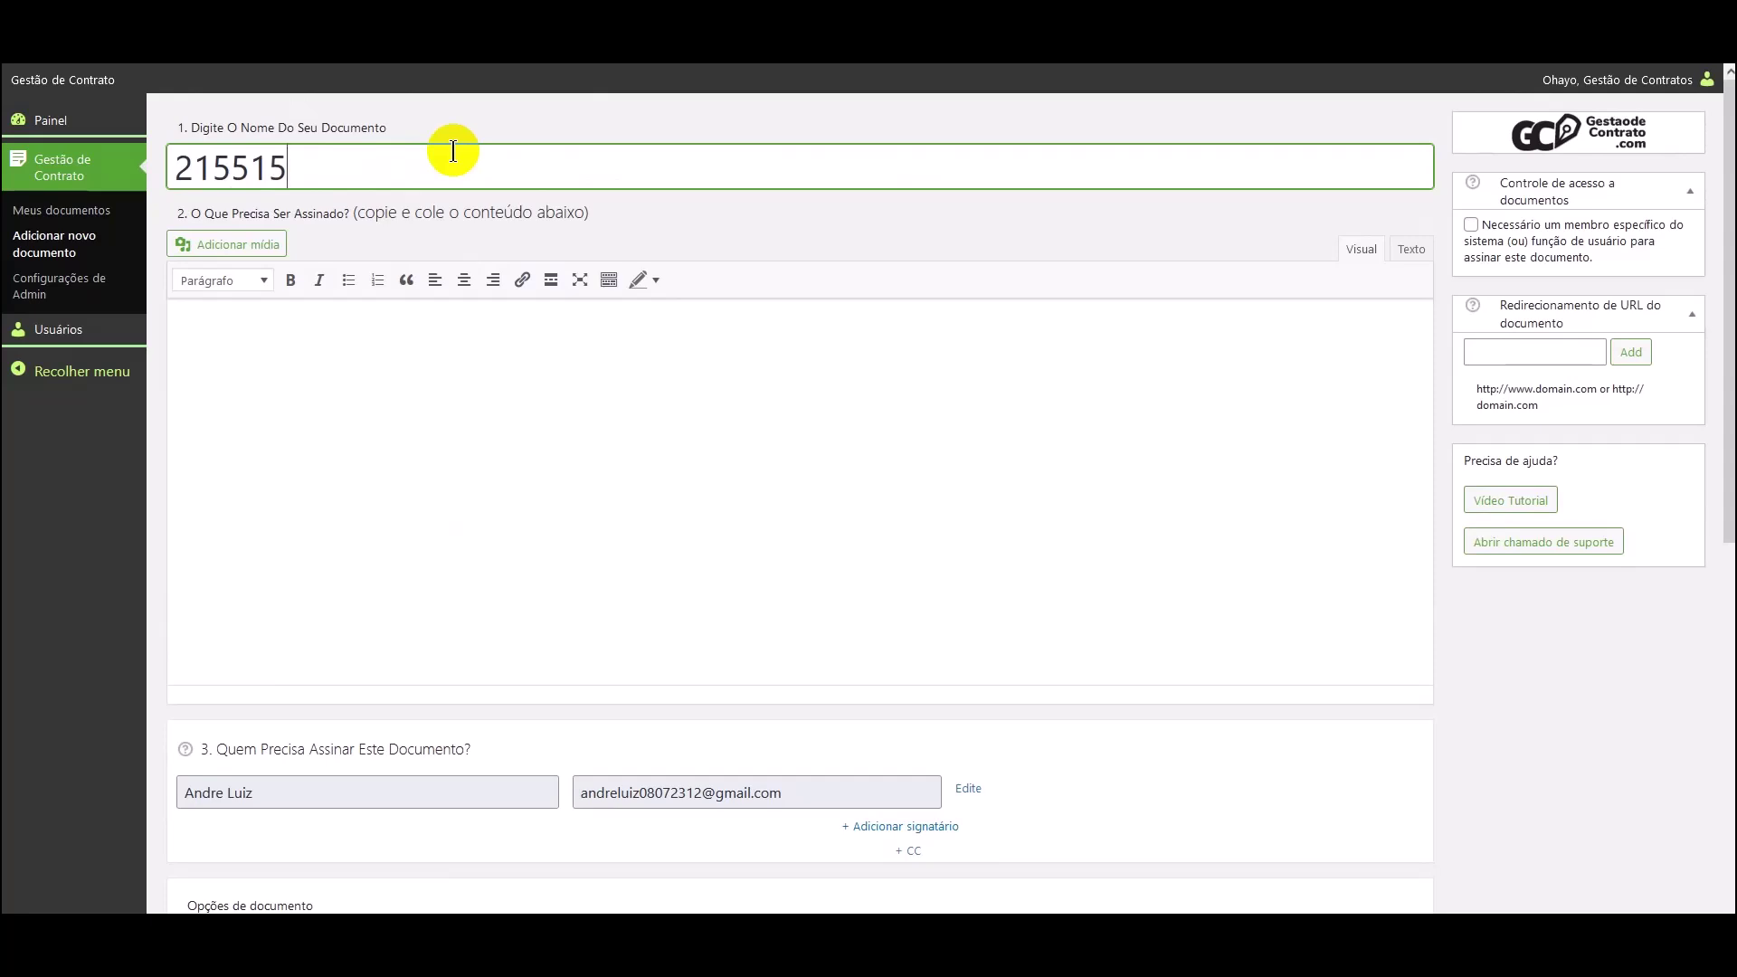
key("Home")
type("CPF")
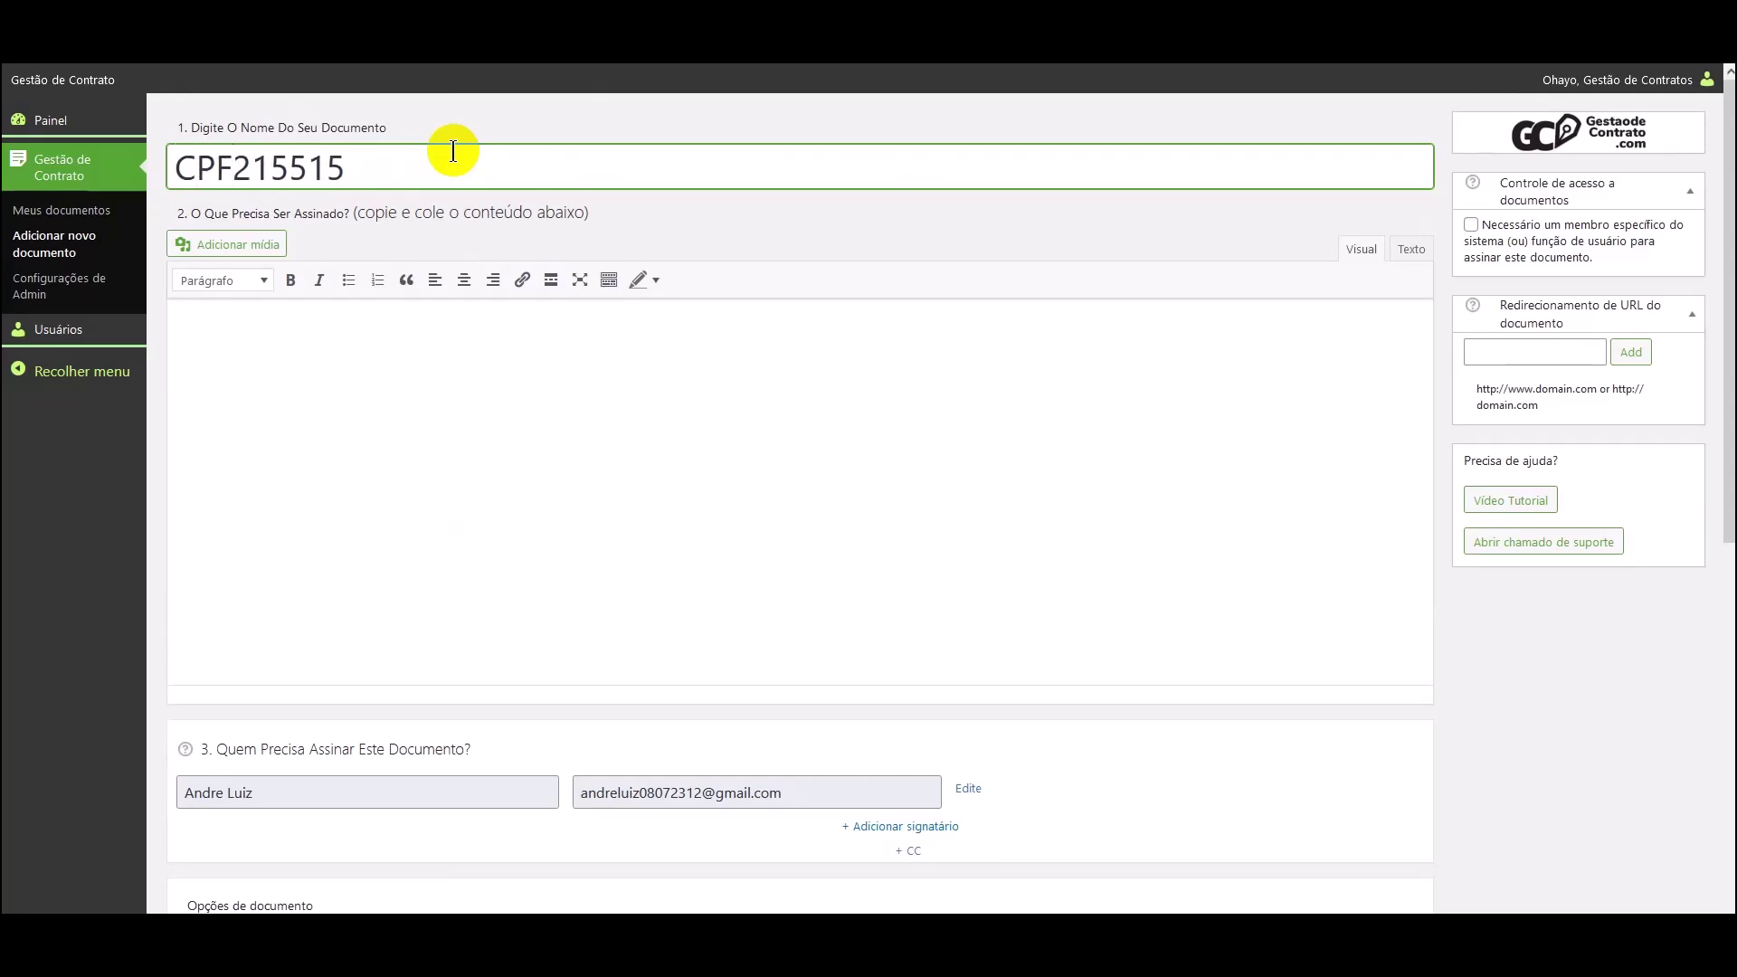
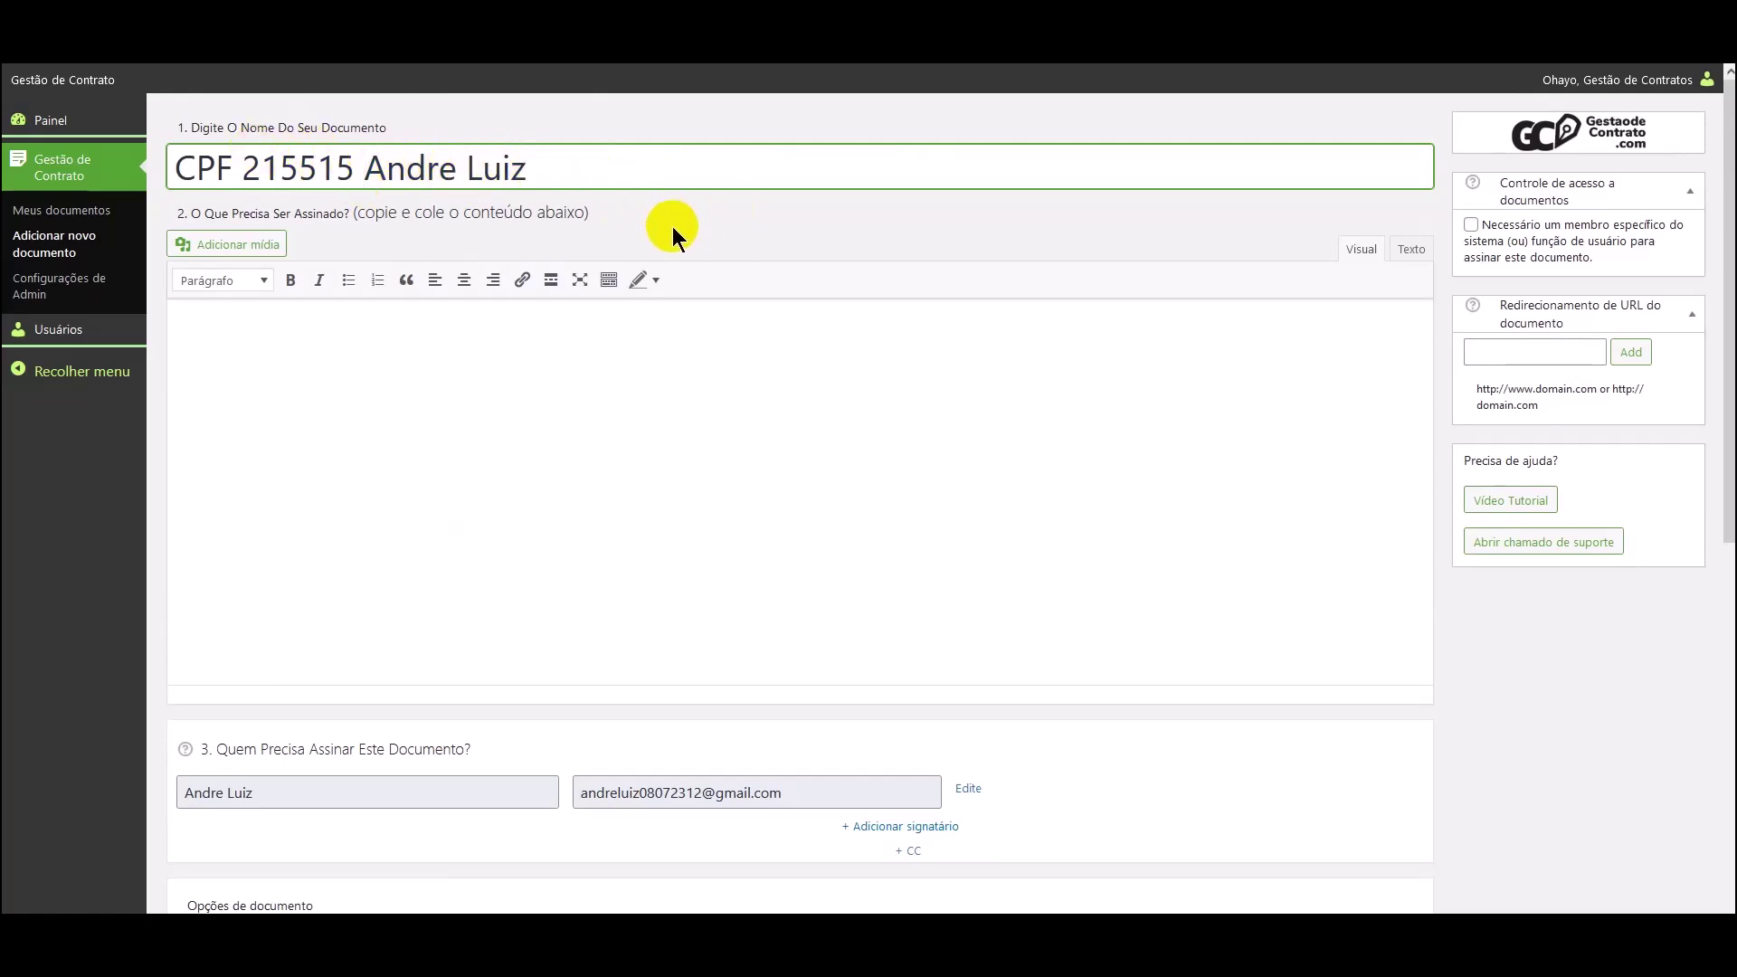
scroll(615, 524, "down", 7)
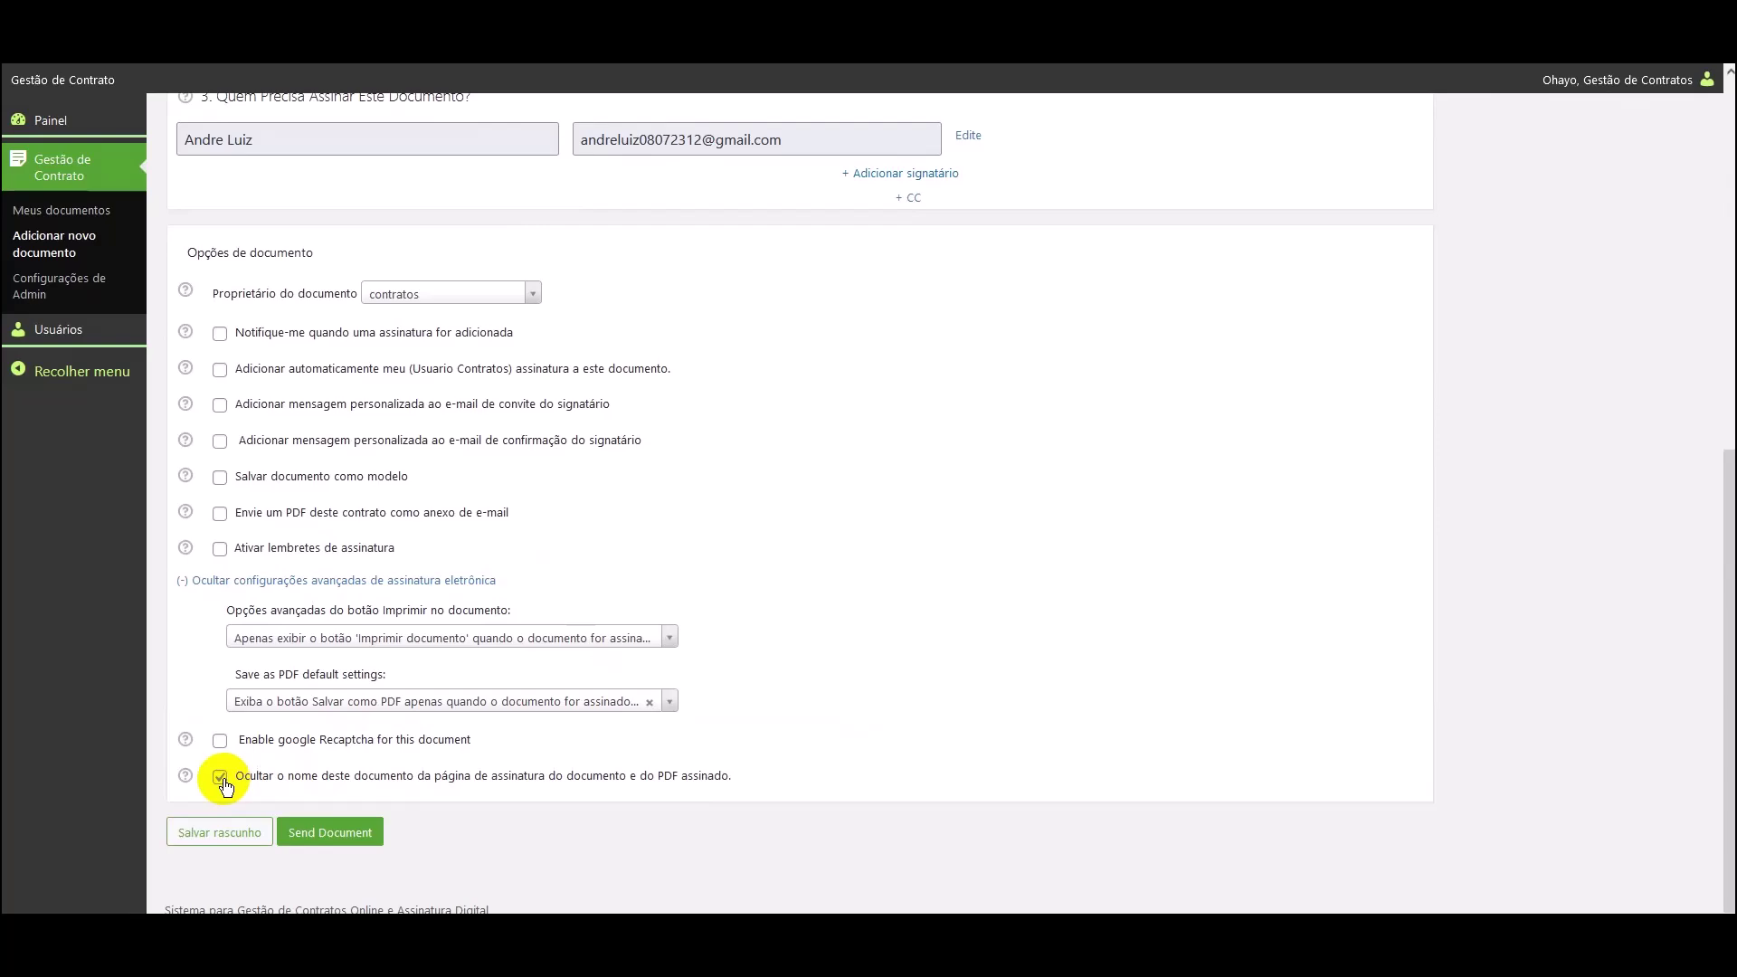
scroll(555, 610, "up", 7)
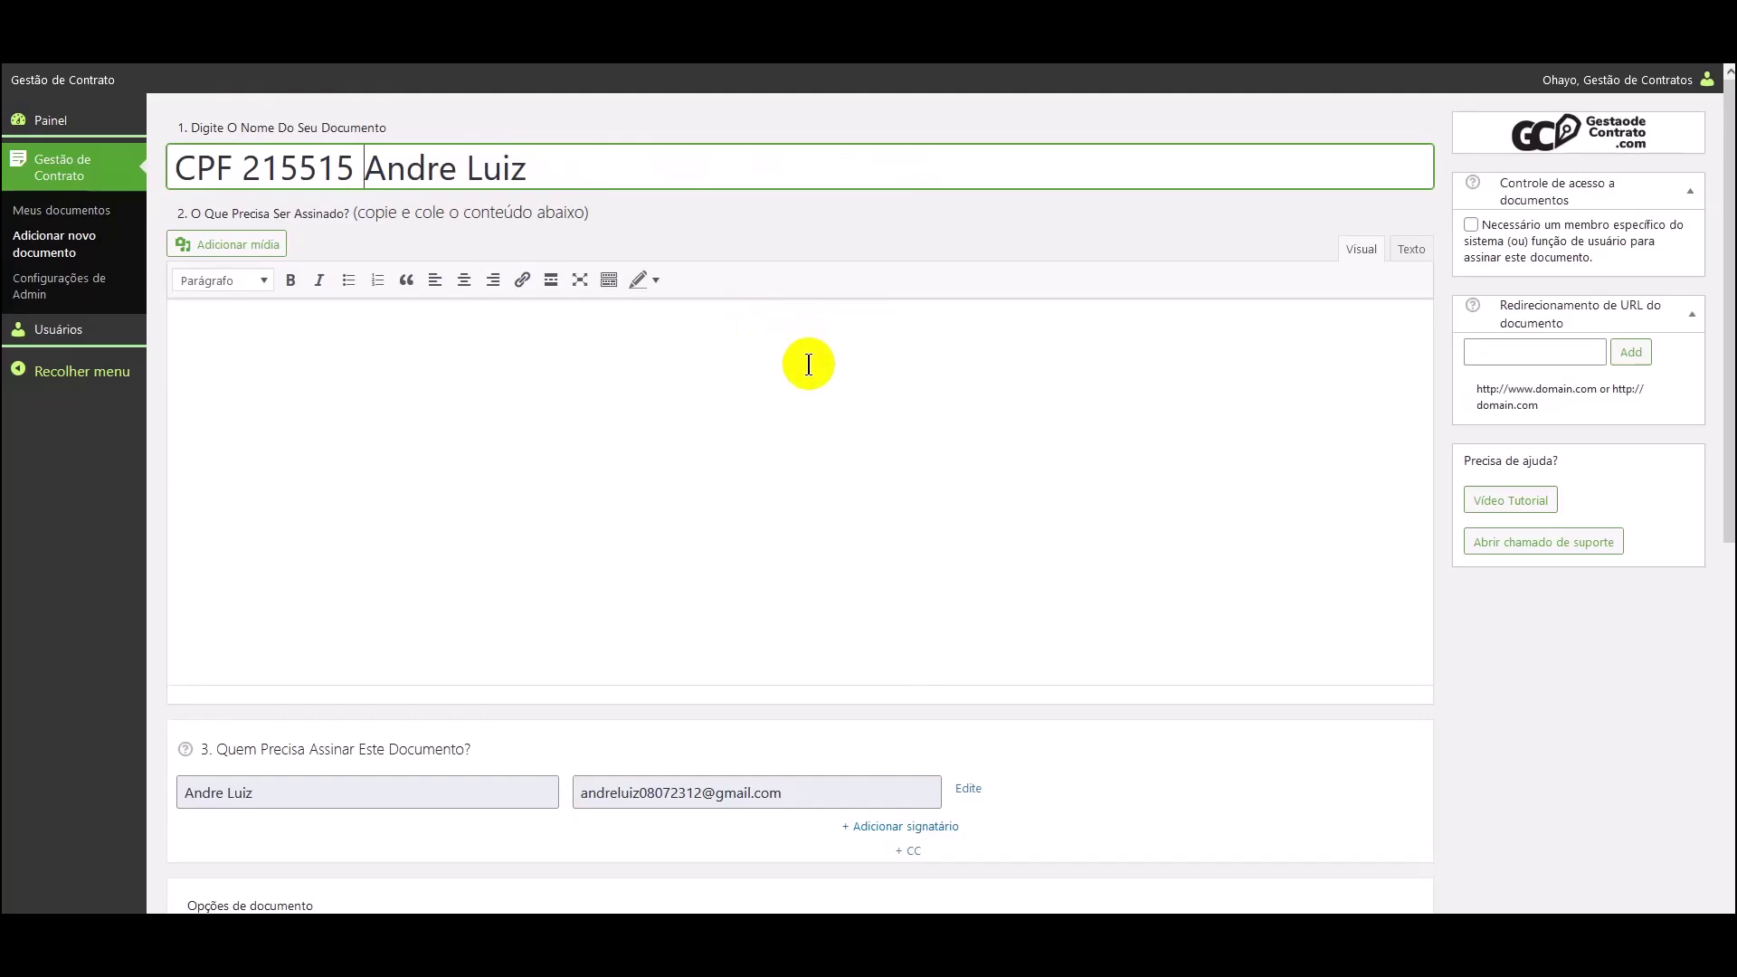
- Type the heading 'TÍTULO DO CONTRATO' and the body line in the contract editor
left_click(667, 328)
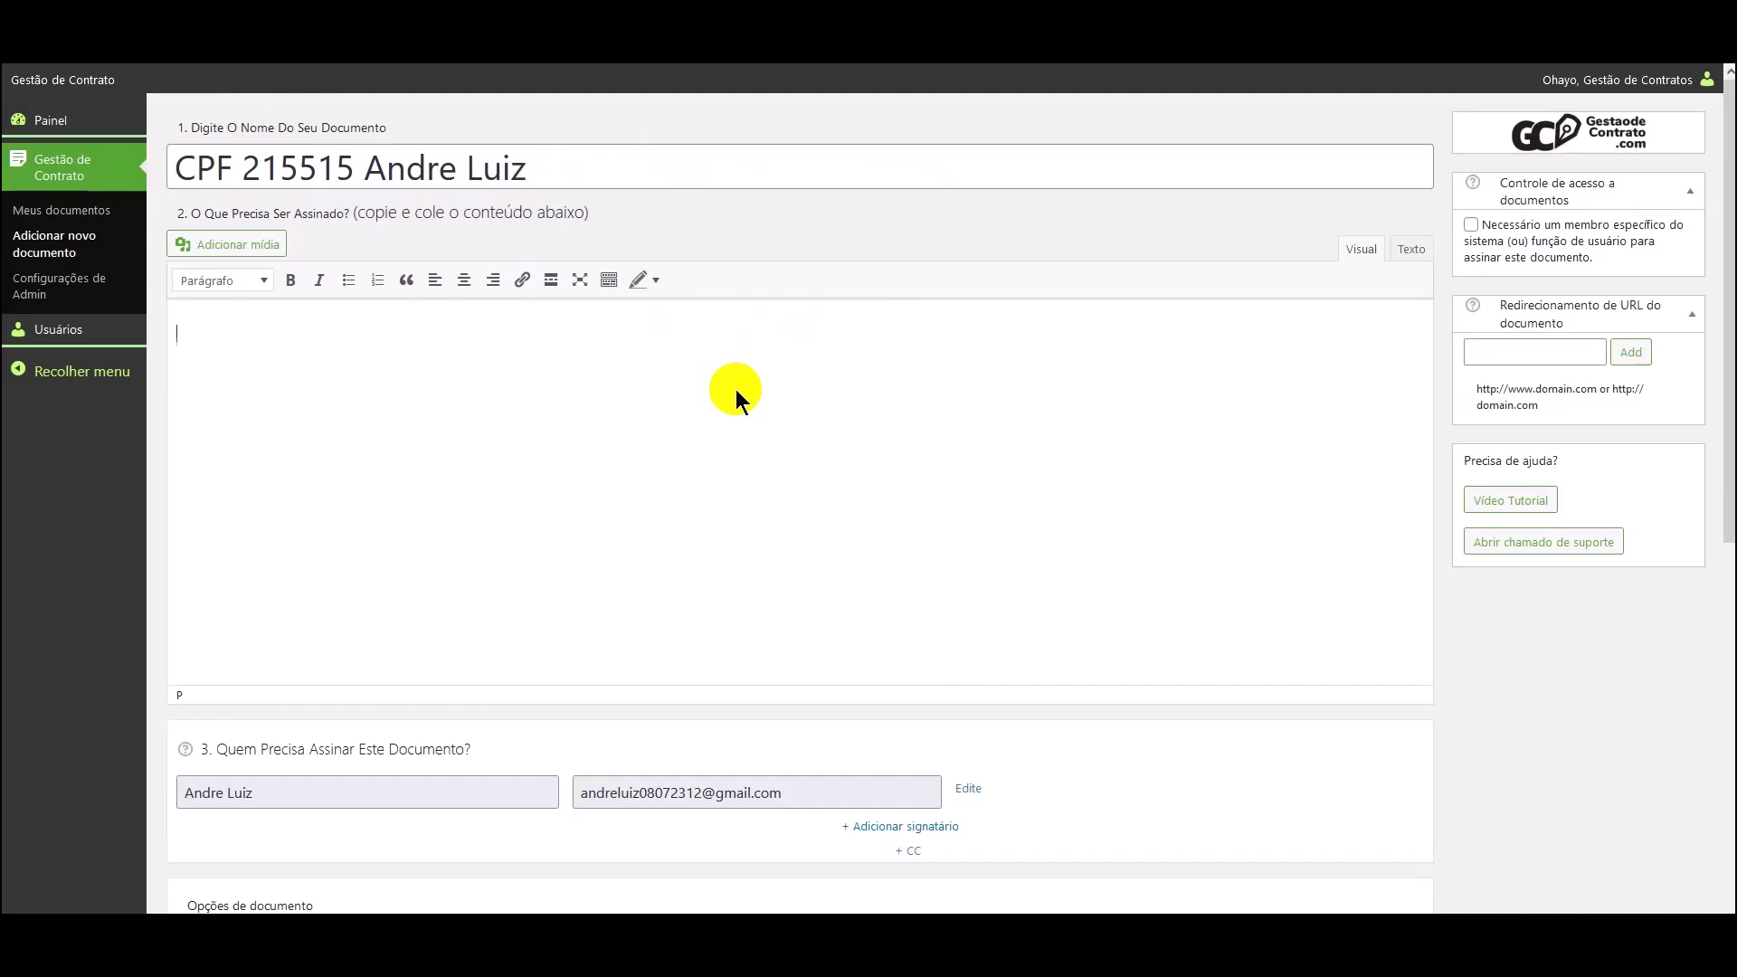
type("TÍTULO DO CONRT")
key("BackSpace")
type("TRATO")
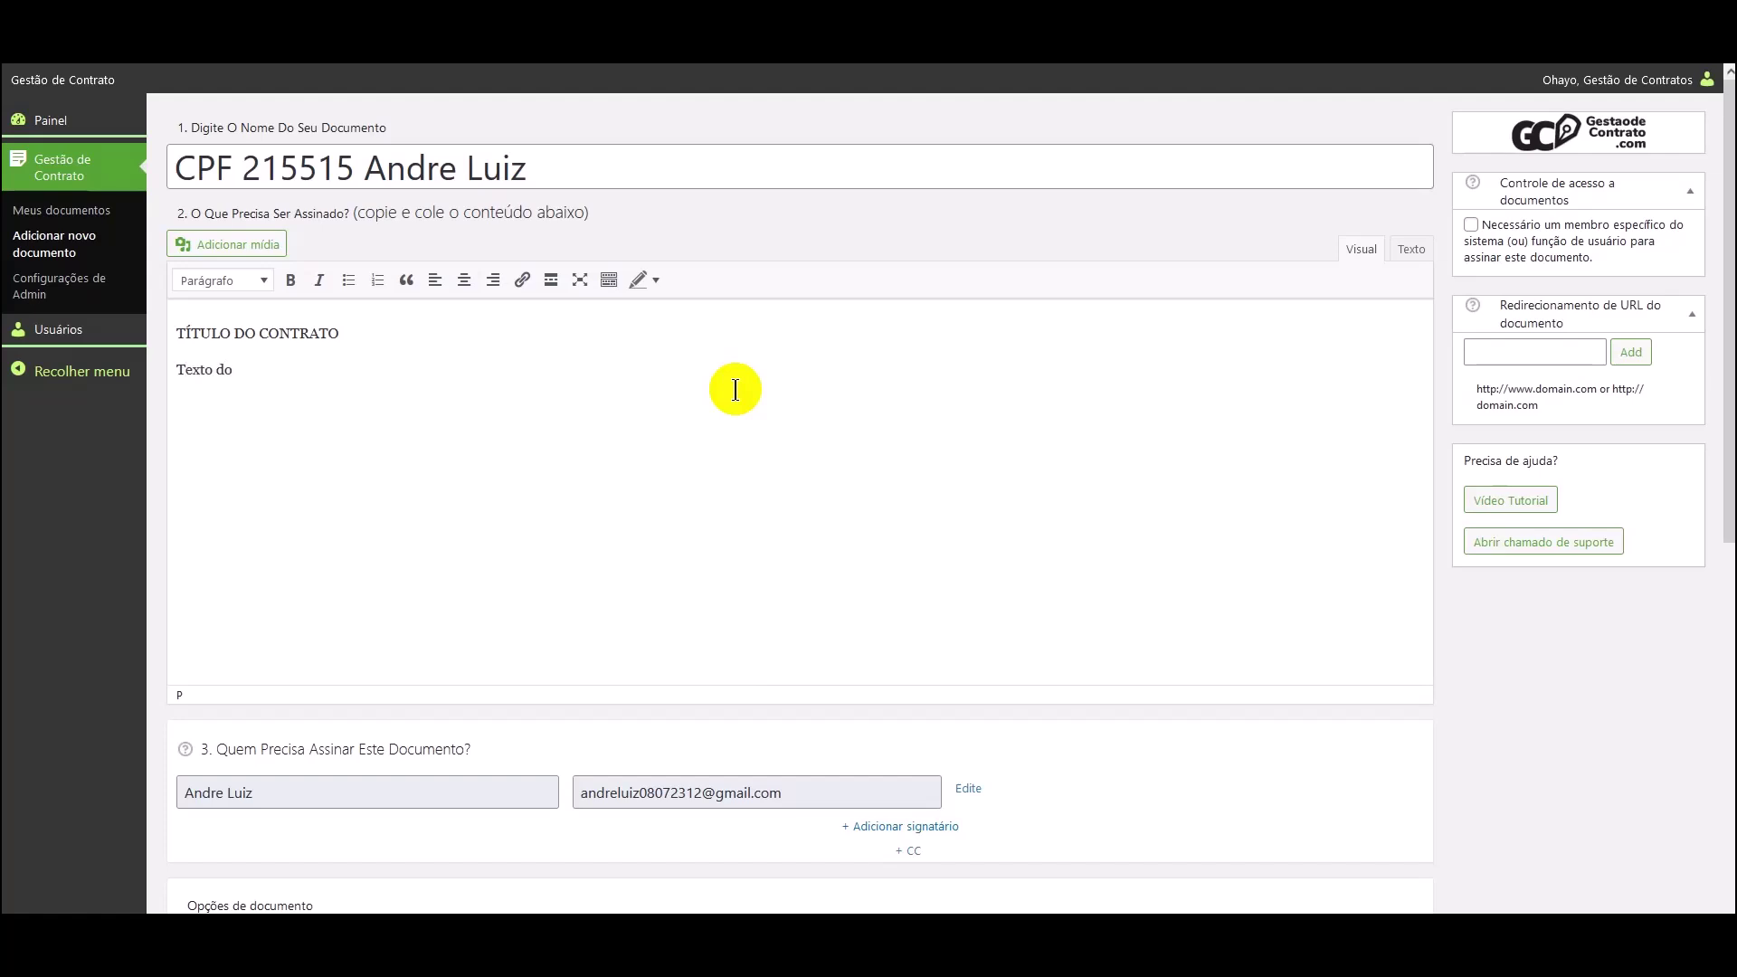
type("trato")
- Centre the heading line and format it as Título 2
left_click(302, 333)
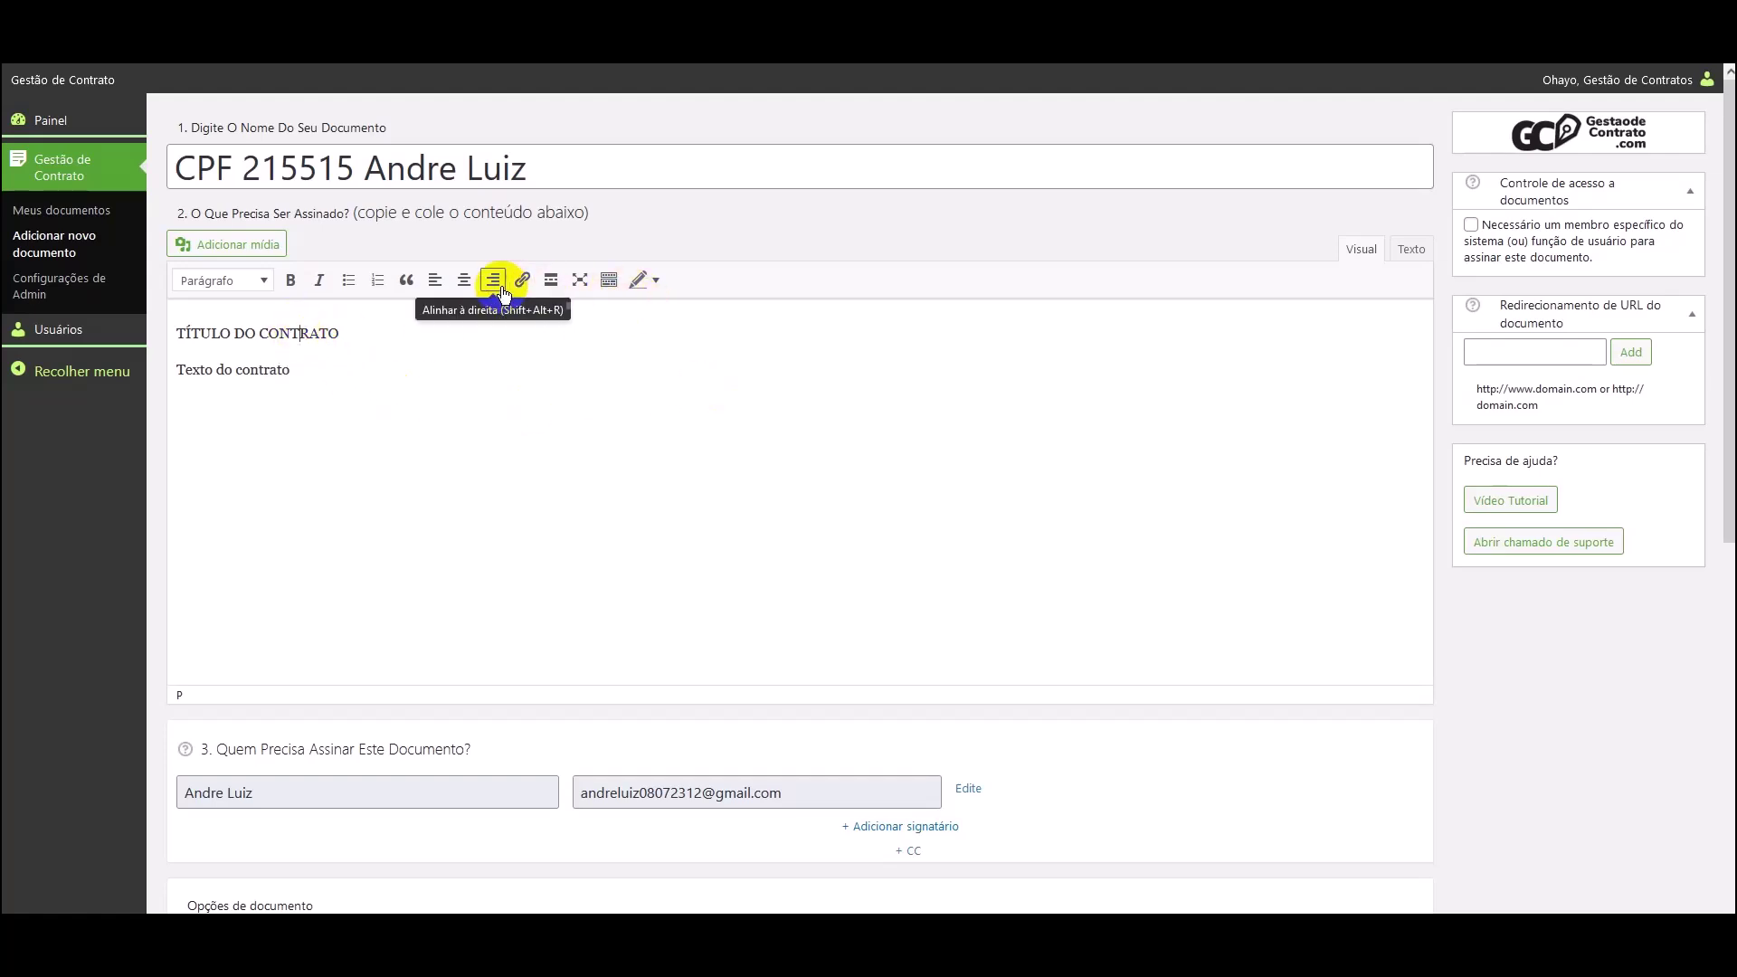
left_click(463, 280)
left_click_drag(882, 333, 709, 329)
left_click(233, 284)
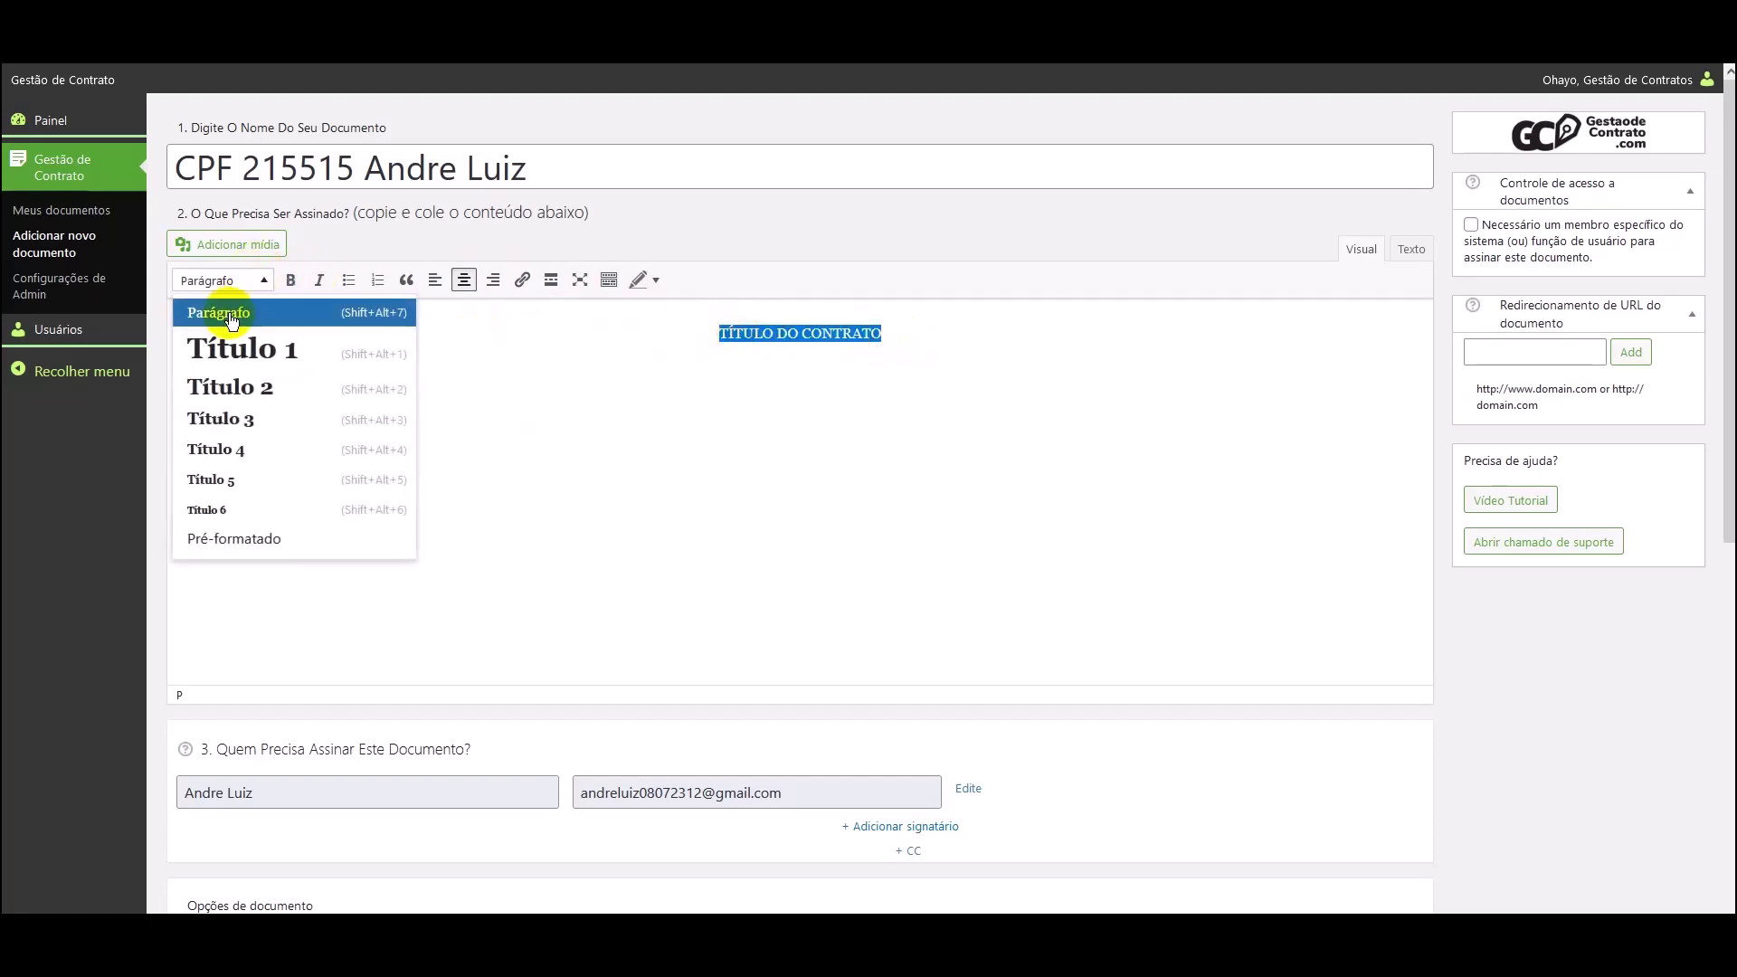
left_click(229, 387)
left_click(278, 374)
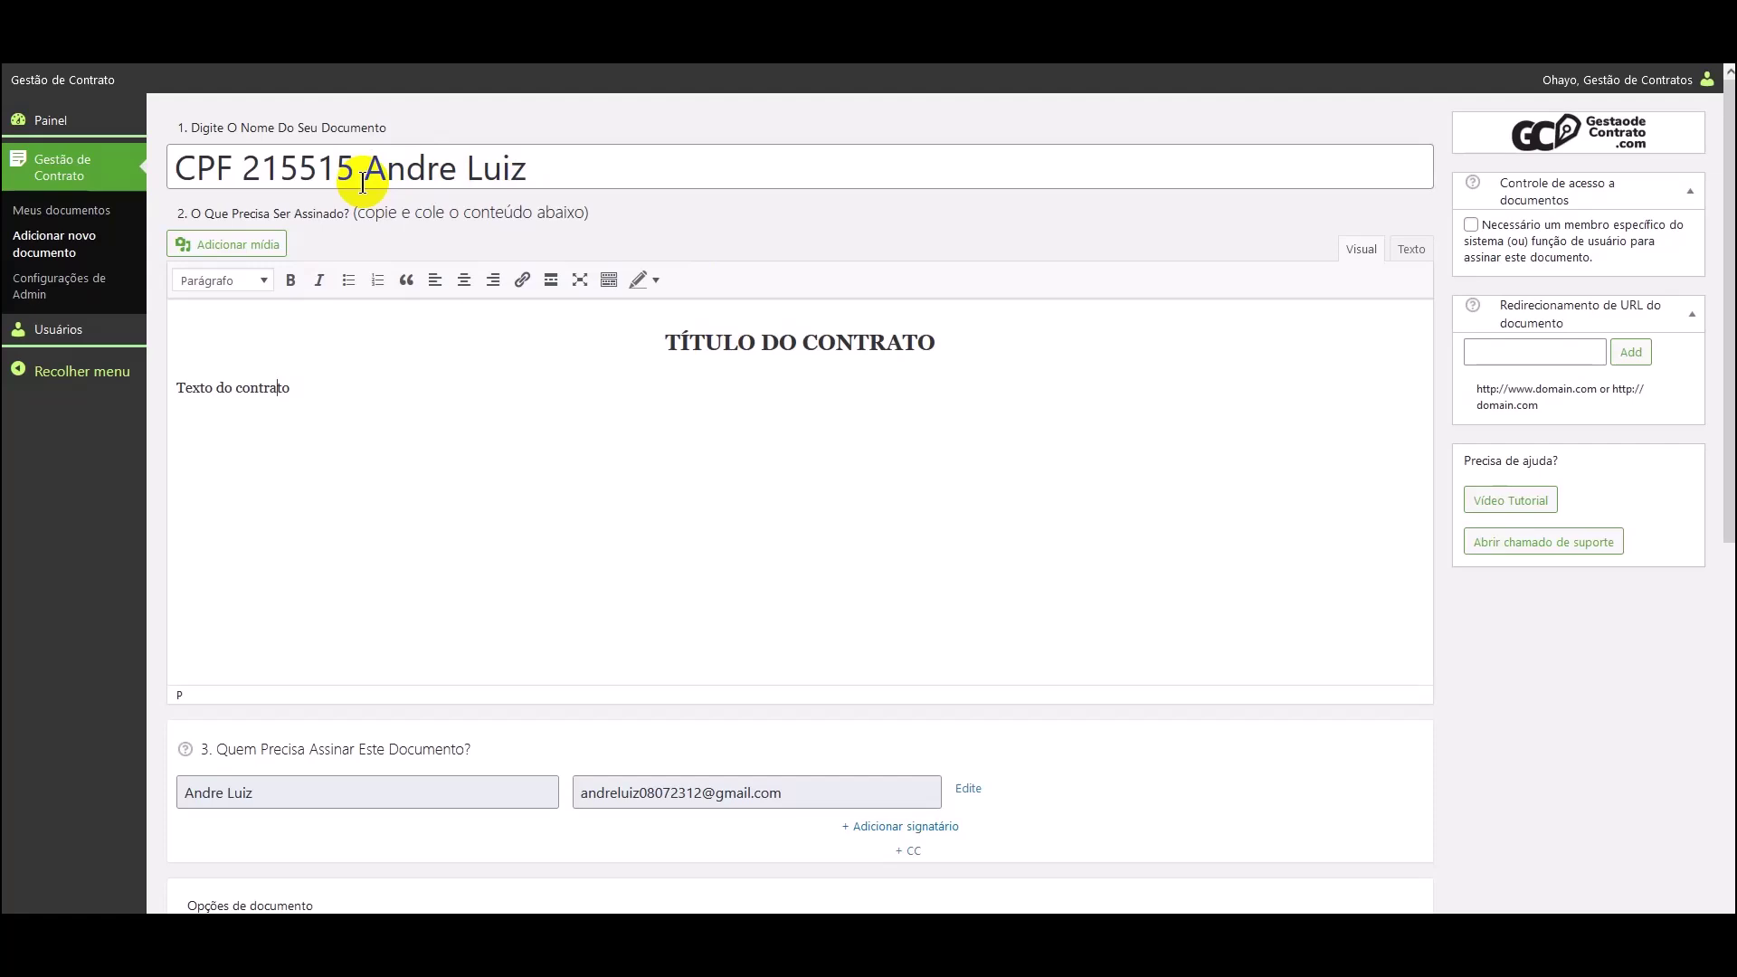
left_click(174, 168)
left_click_drag(174, 168, 555, 161)
left_click(555, 161)
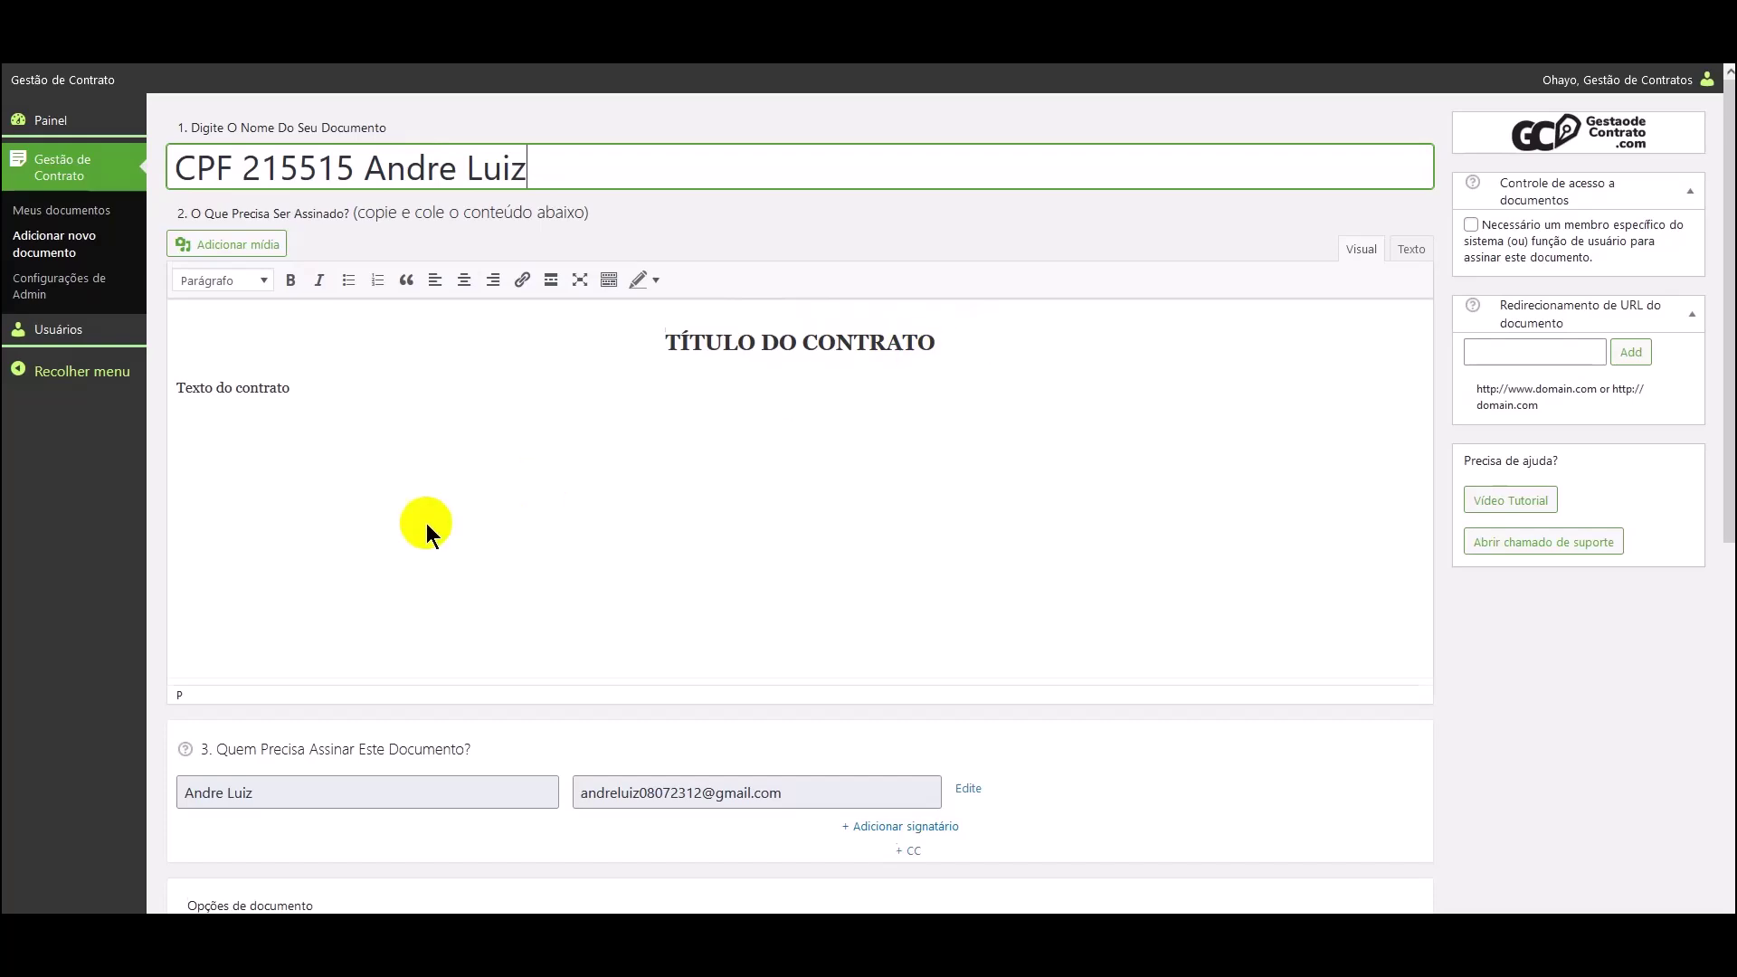
- Tick 'Ocultar o nome deste documento da página de assinatura do documento e do PDF assinado' under Opções de documento
scroll(426, 522, "down", 7)
left_click(221, 776)
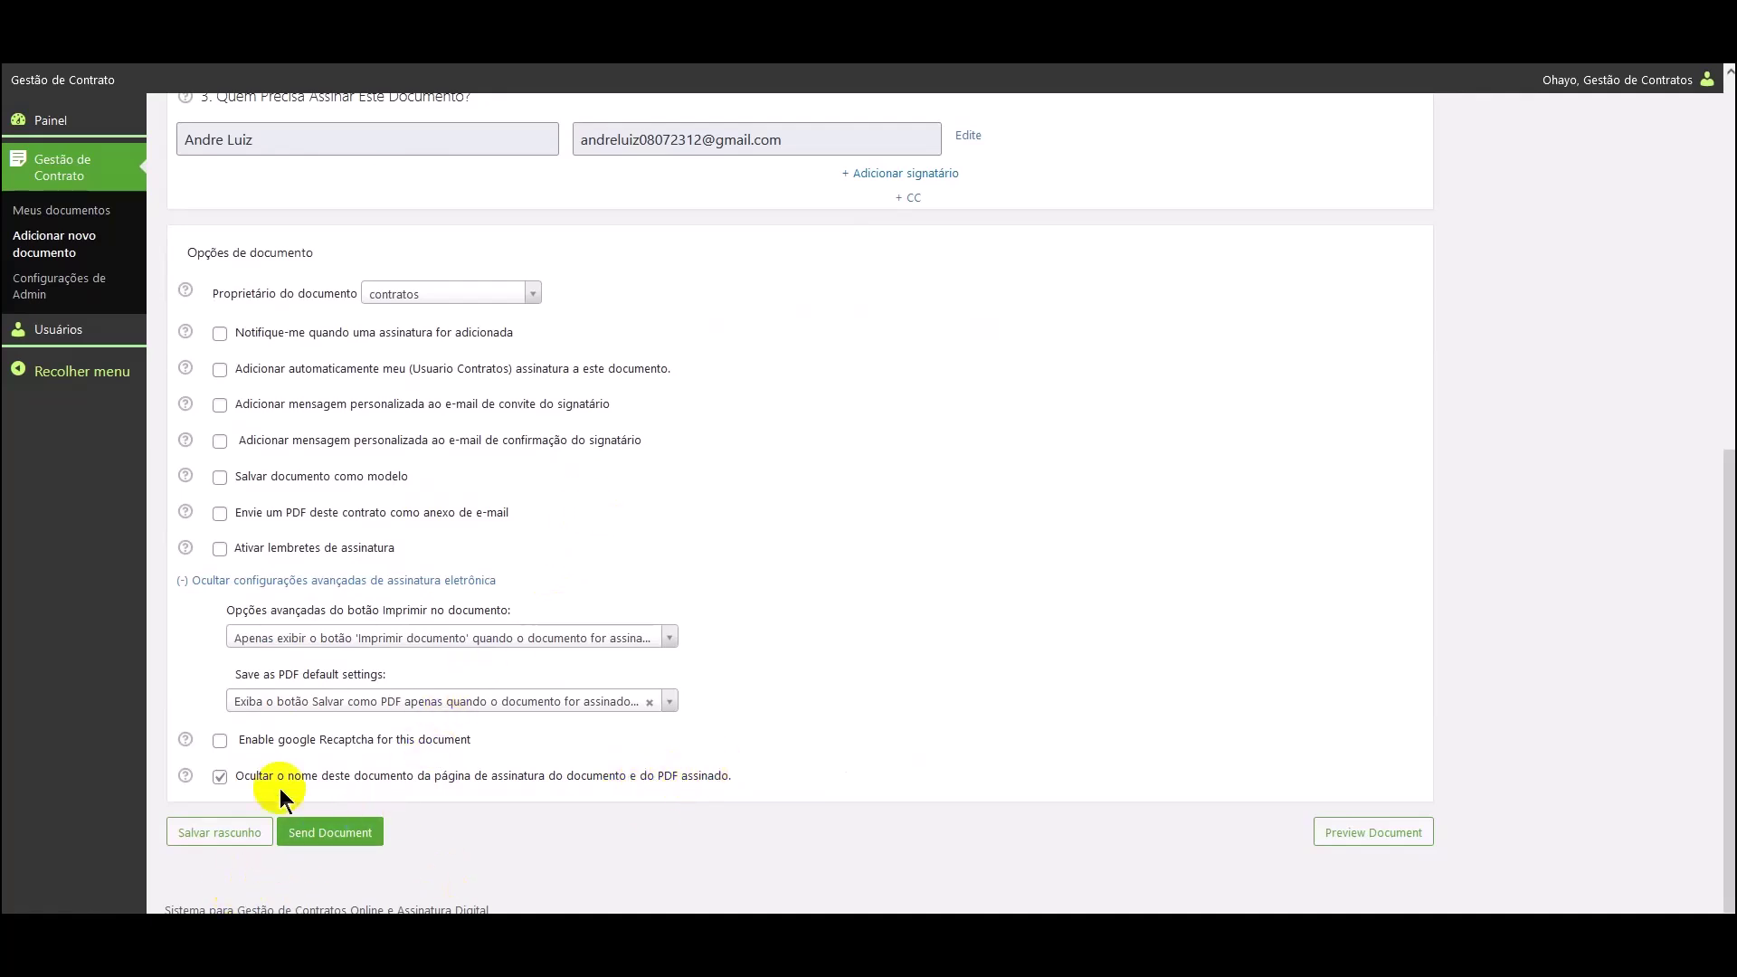
scroll(629, 610, "up", 7)
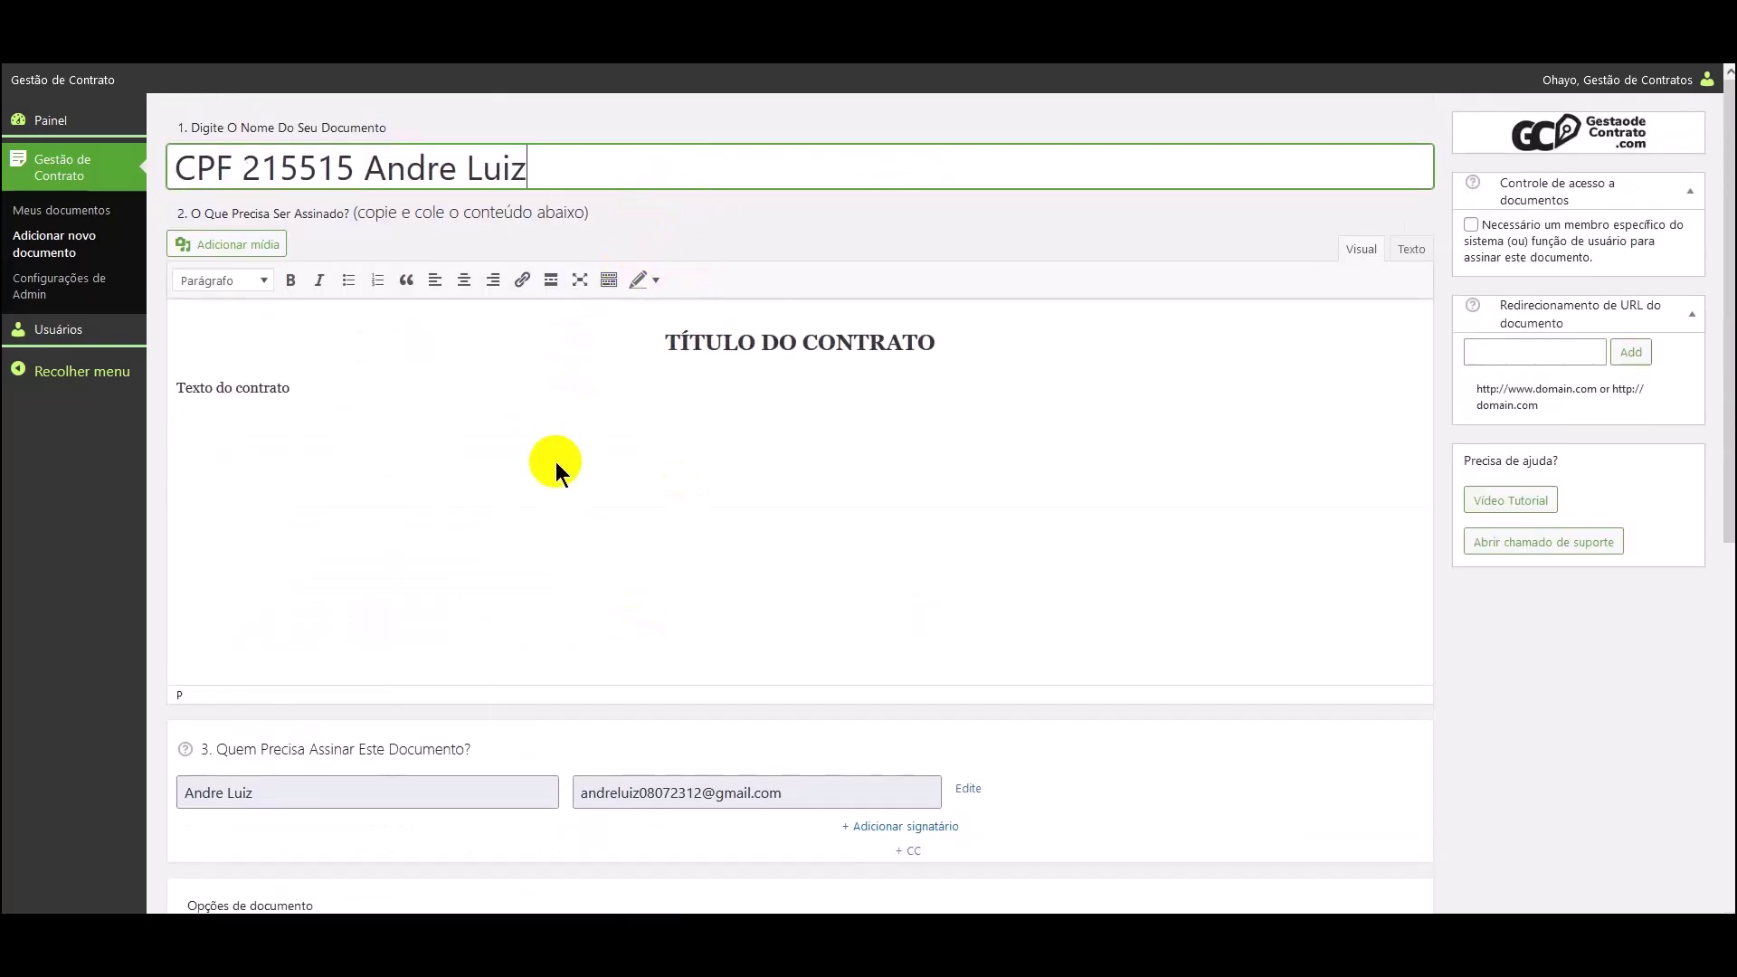
scroll(559, 420, "down", 3)
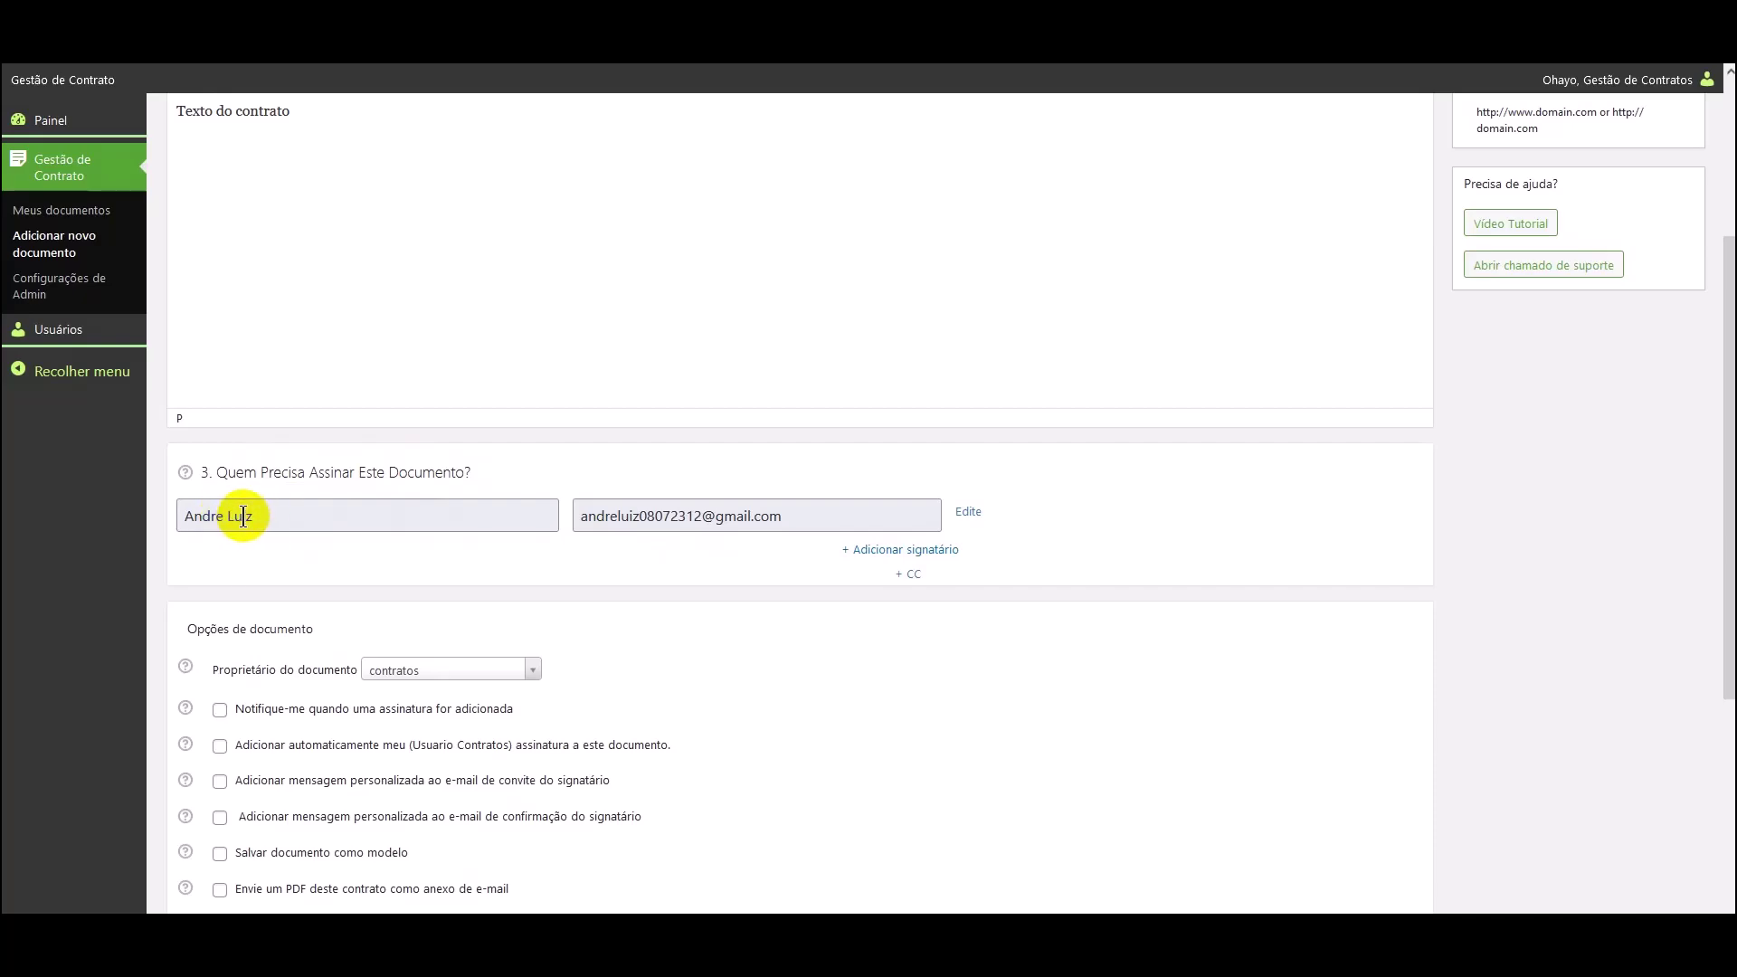
scroll(400, 523, "down", 3)
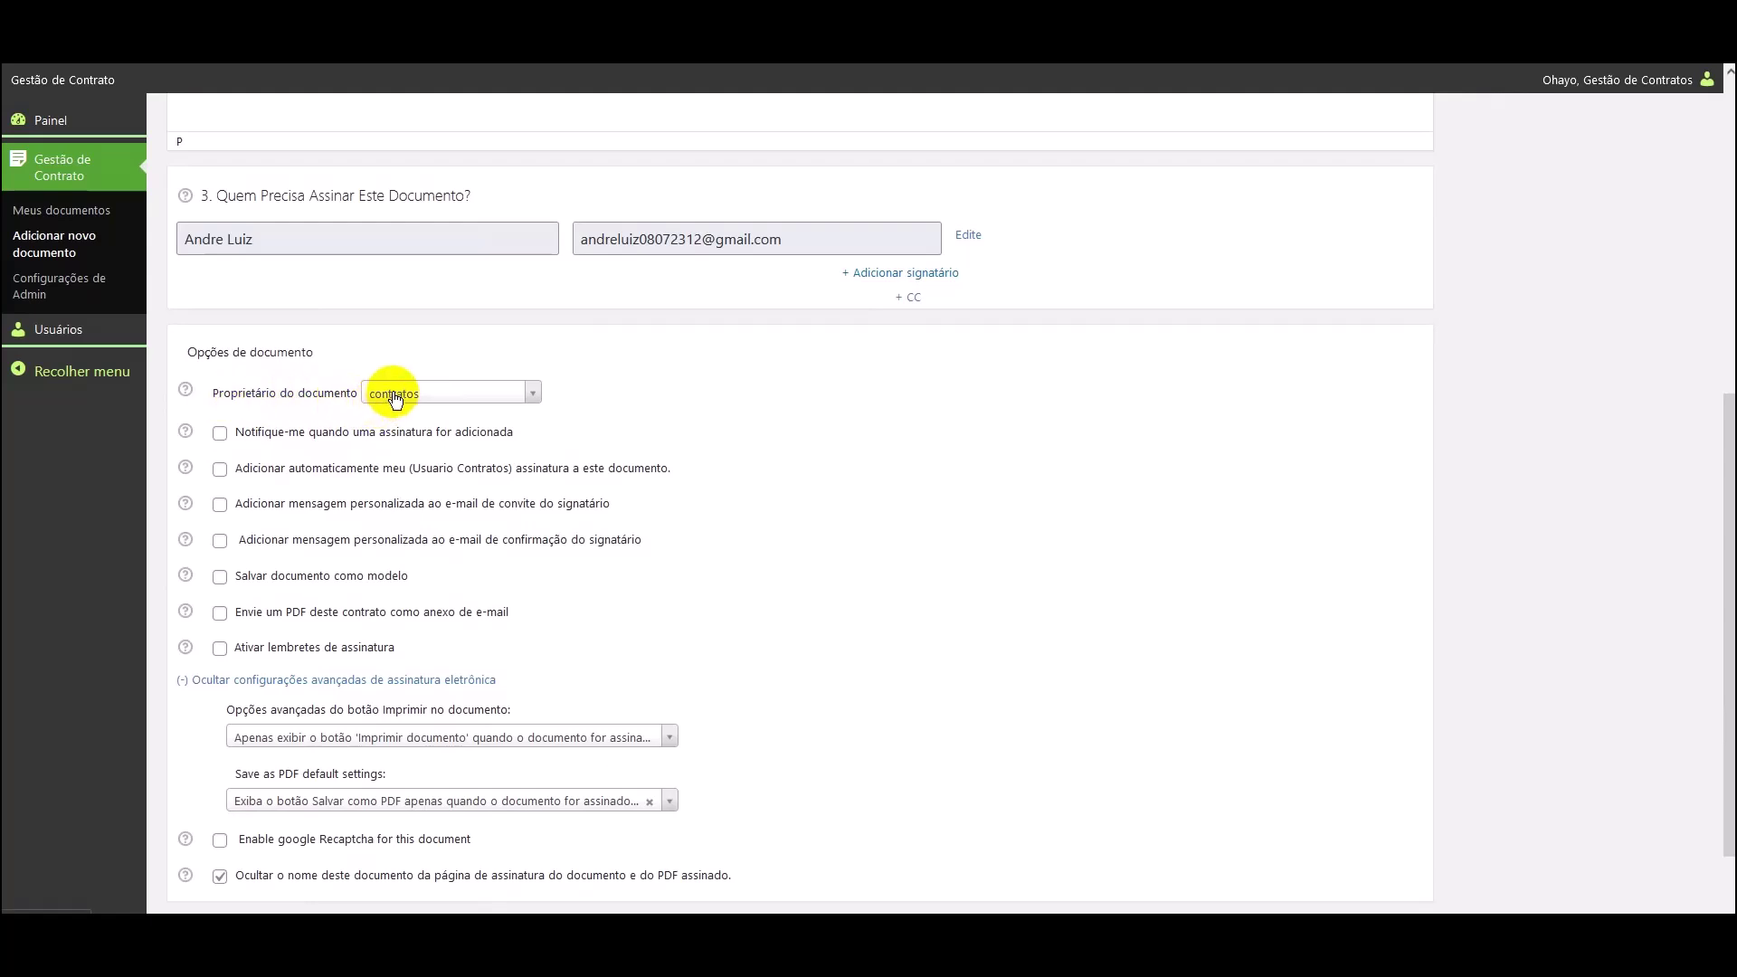
- Keep contratos as document owner, enable signature notifications, and tick auto-adding your own signature
left_click(532, 392)
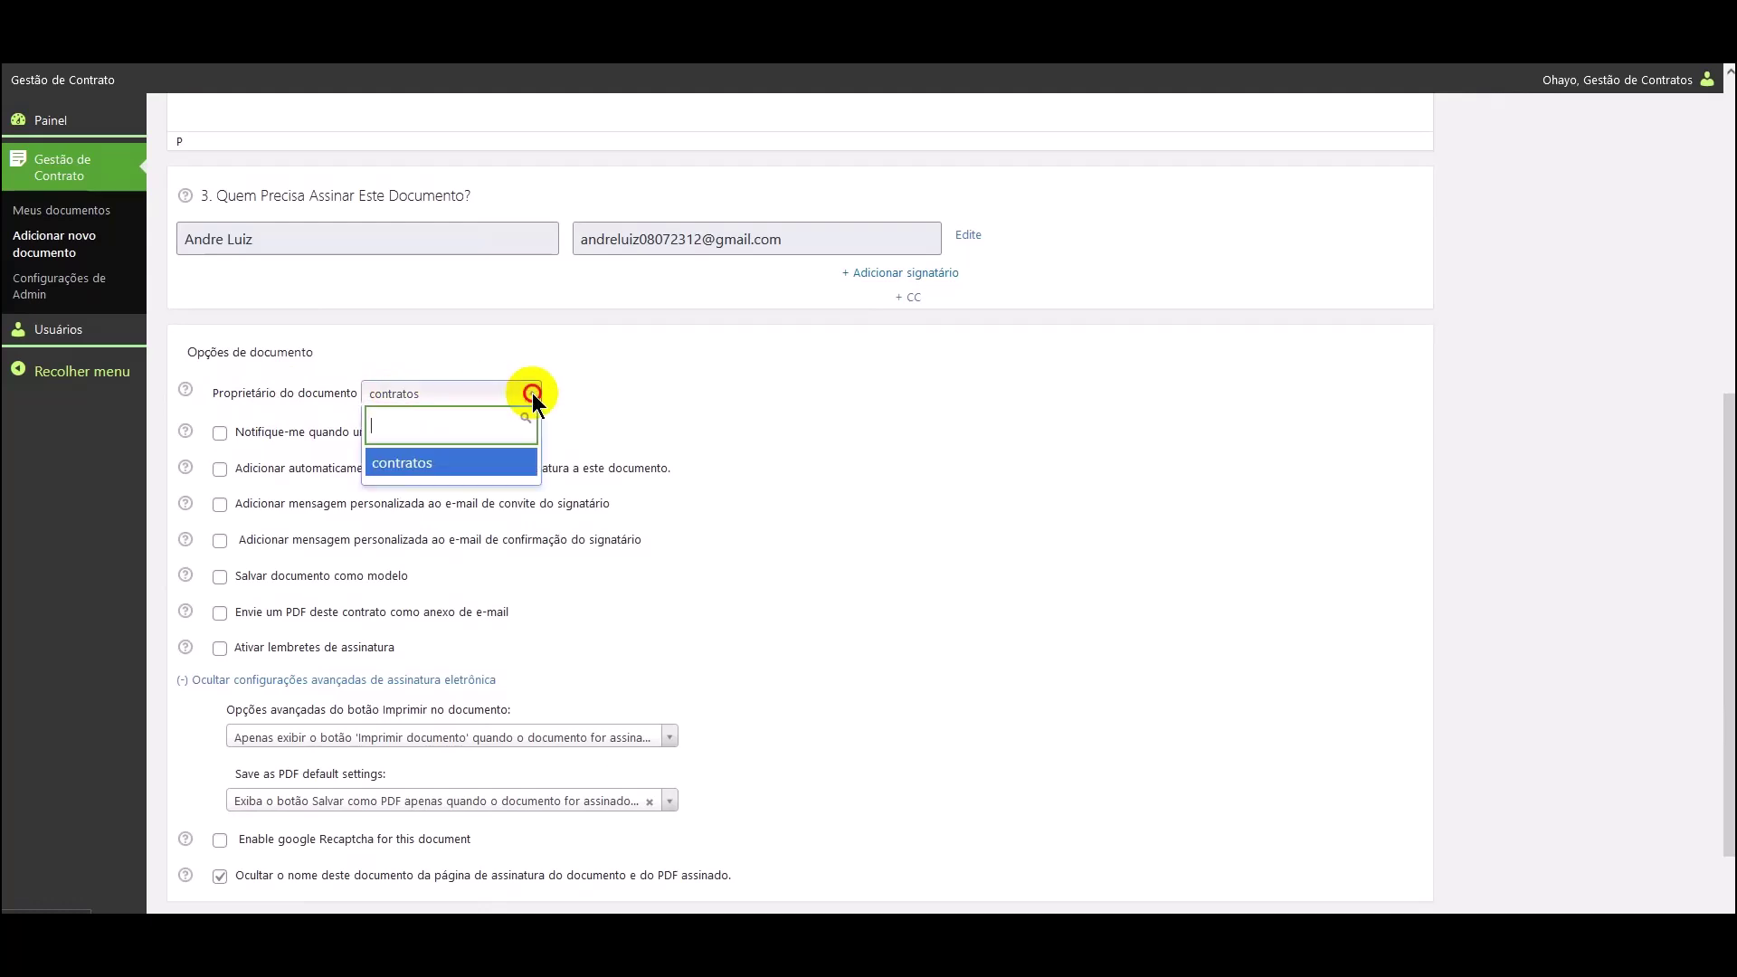
left_click(443, 453)
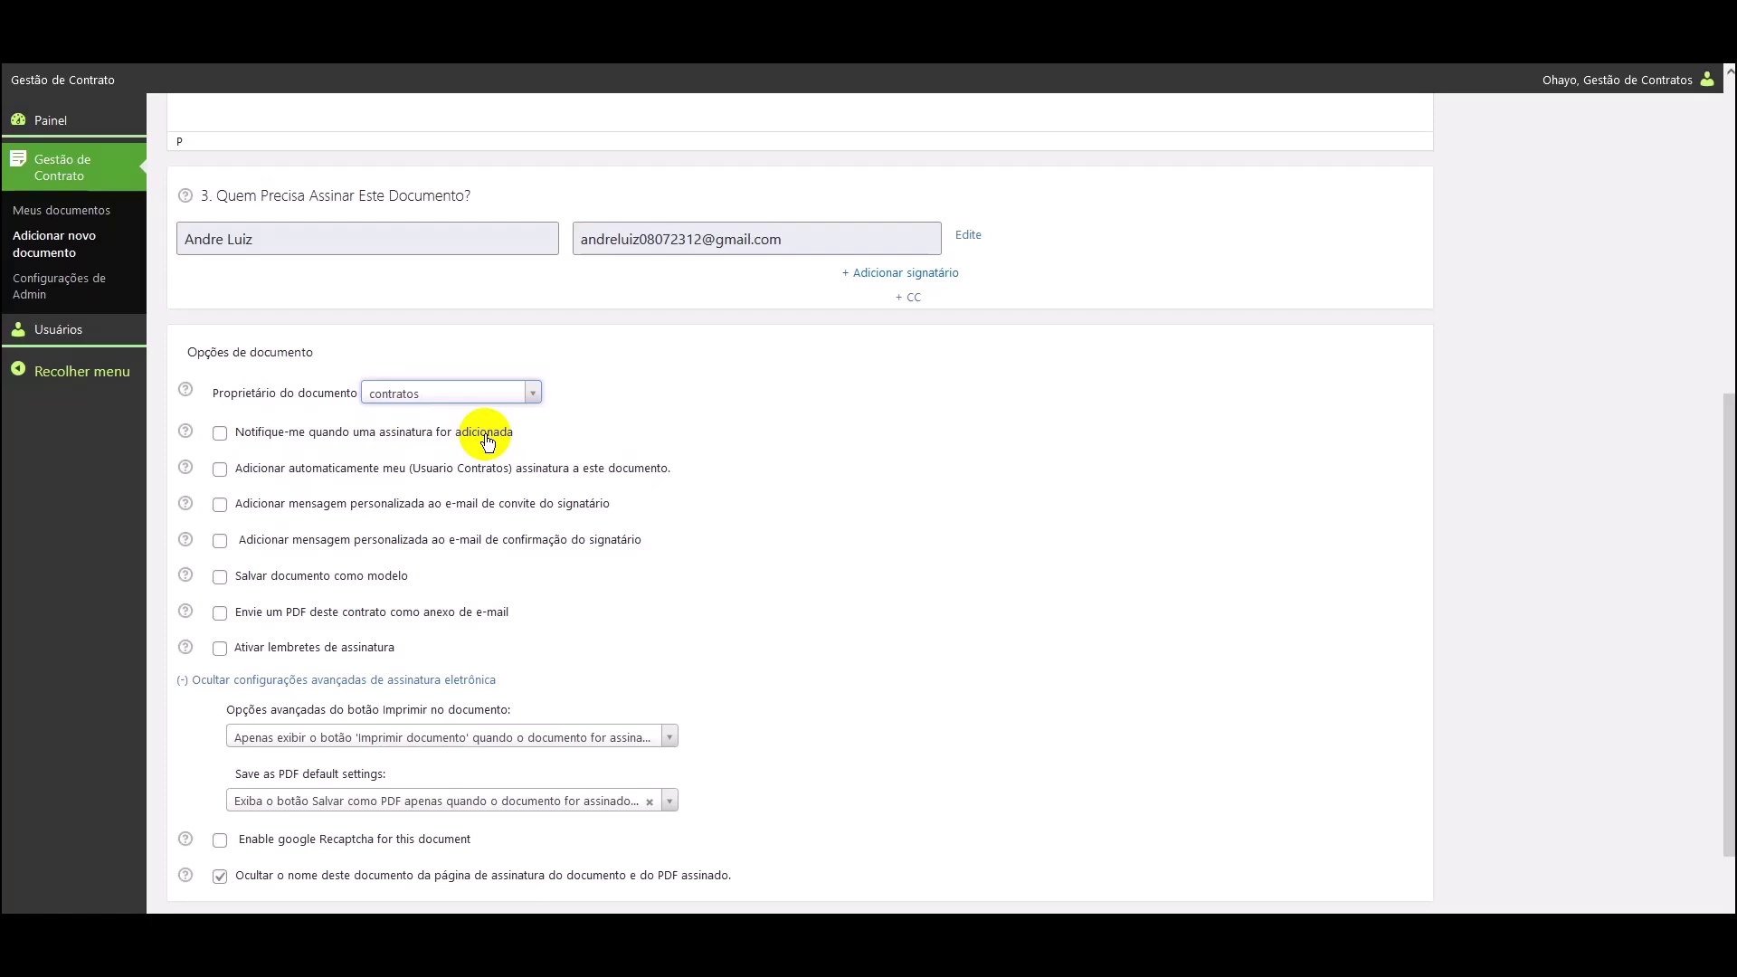
left_click(221, 433)
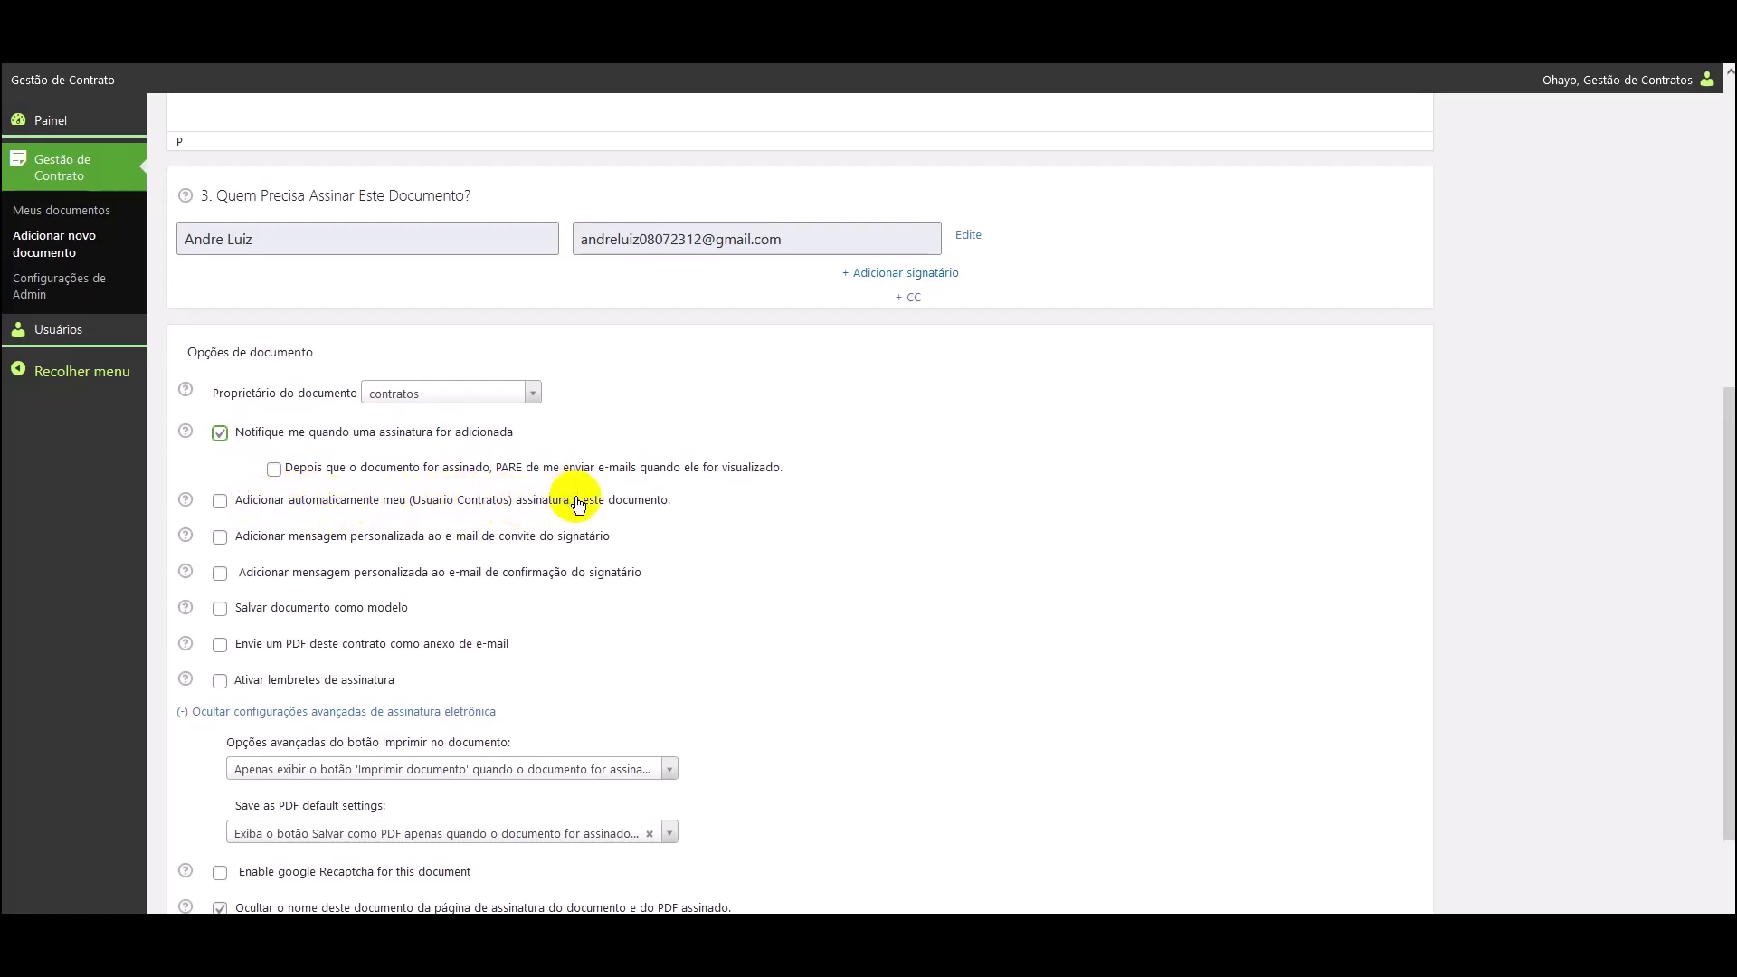
left_click(221, 504)
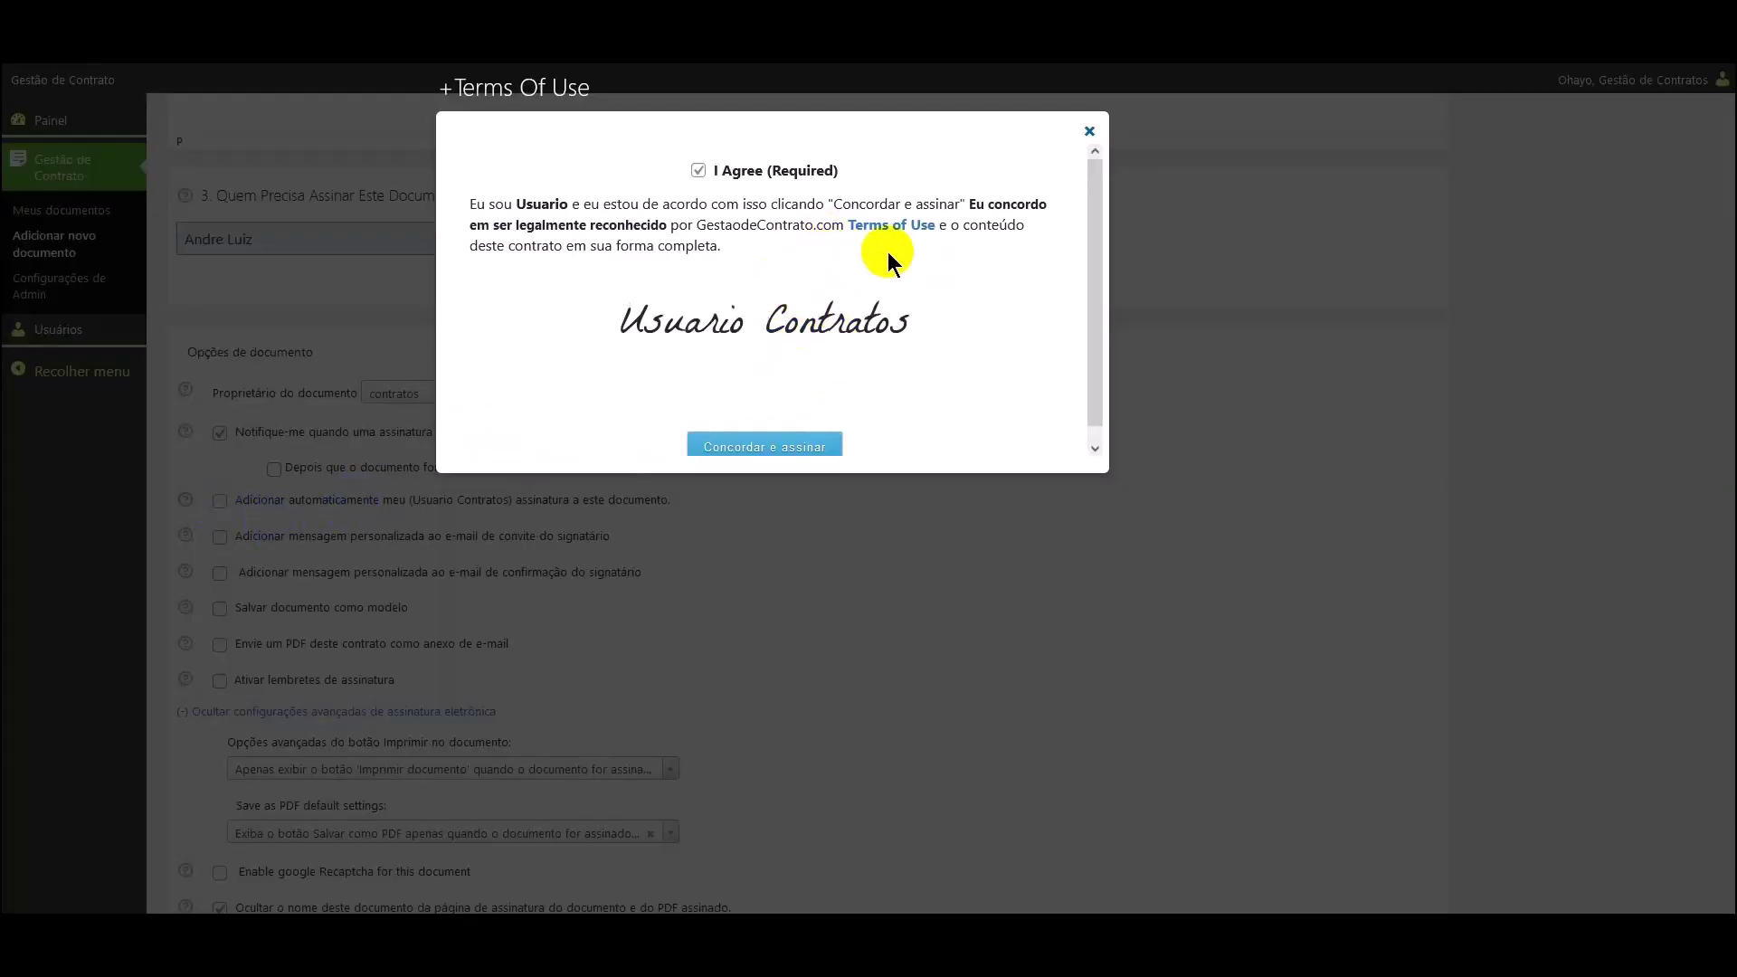
- Accept the Terms of Use with 'Concordar e assinar', then untick auto-adding your own signature
left_click(736, 446)
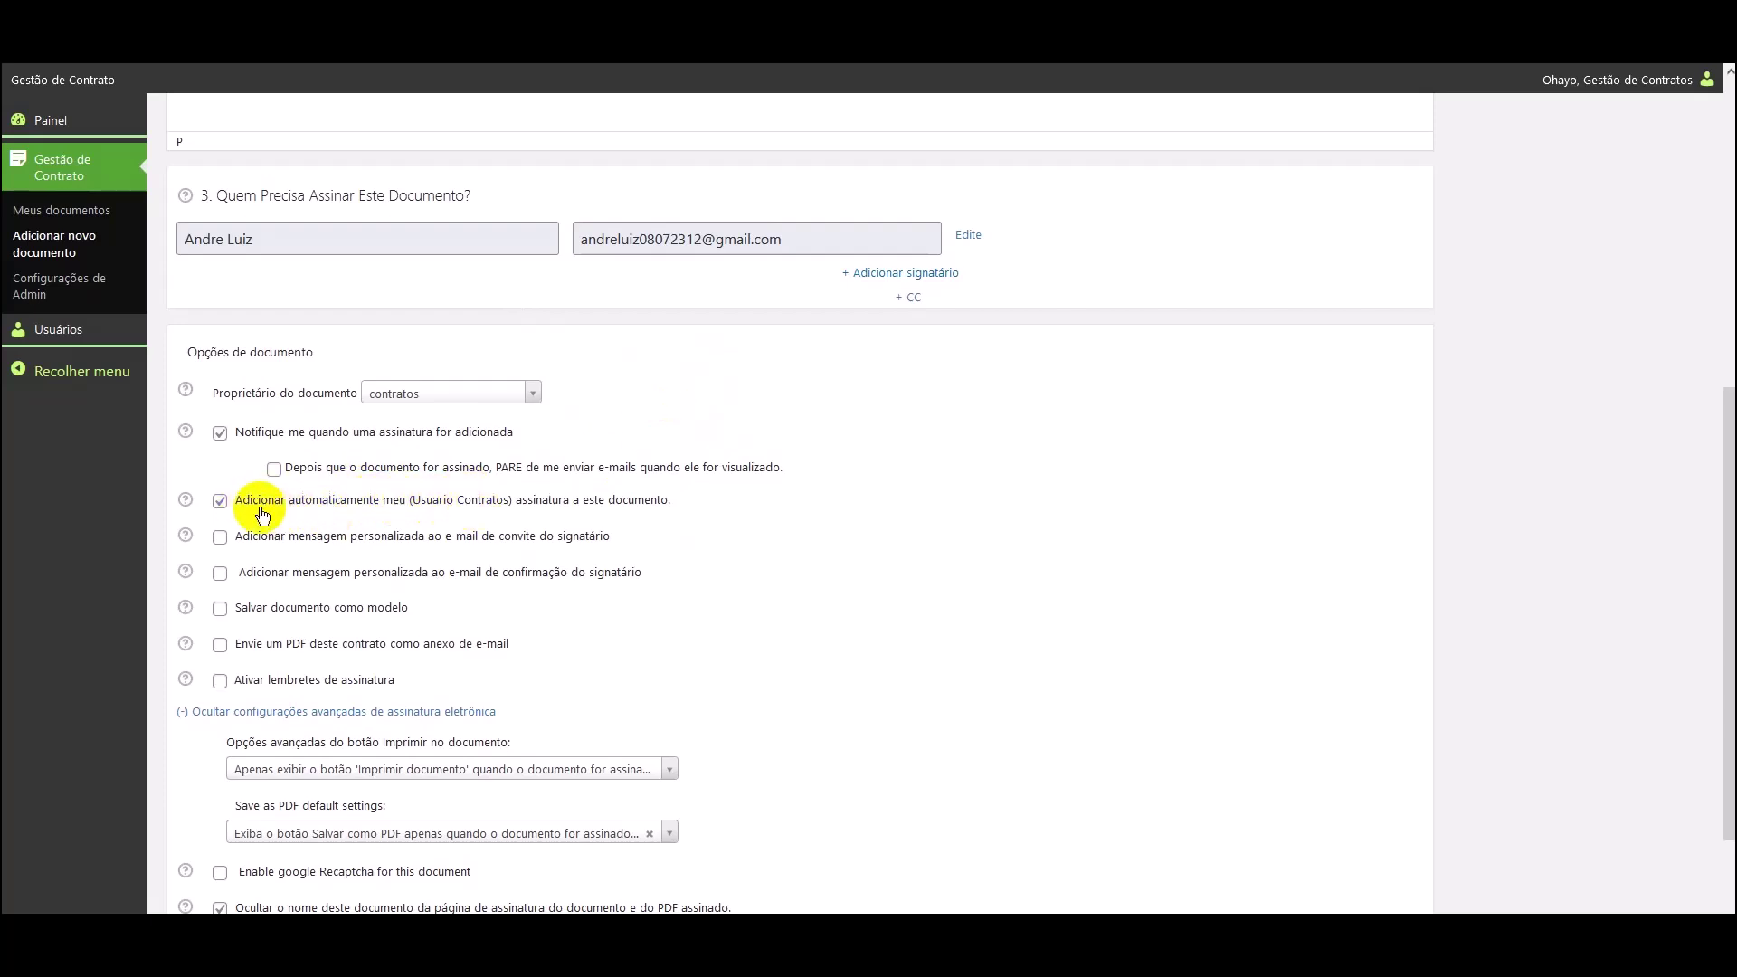
left_click(224, 500)
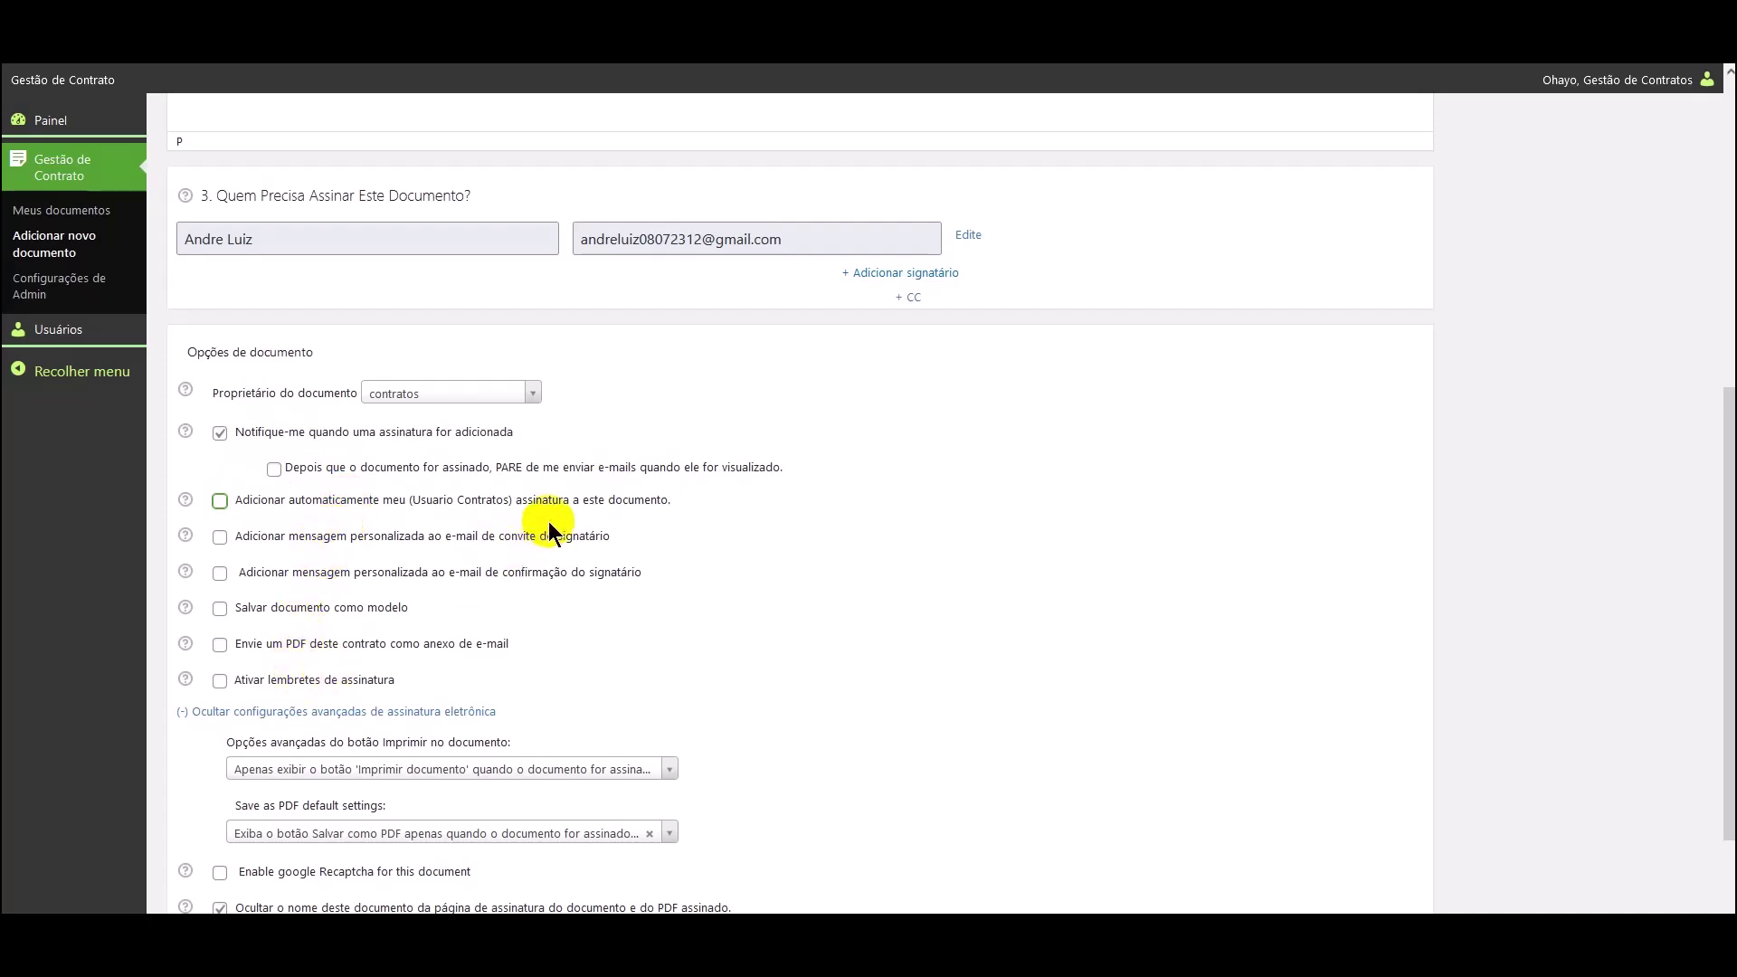
scroll(648, 553, "down", 2)
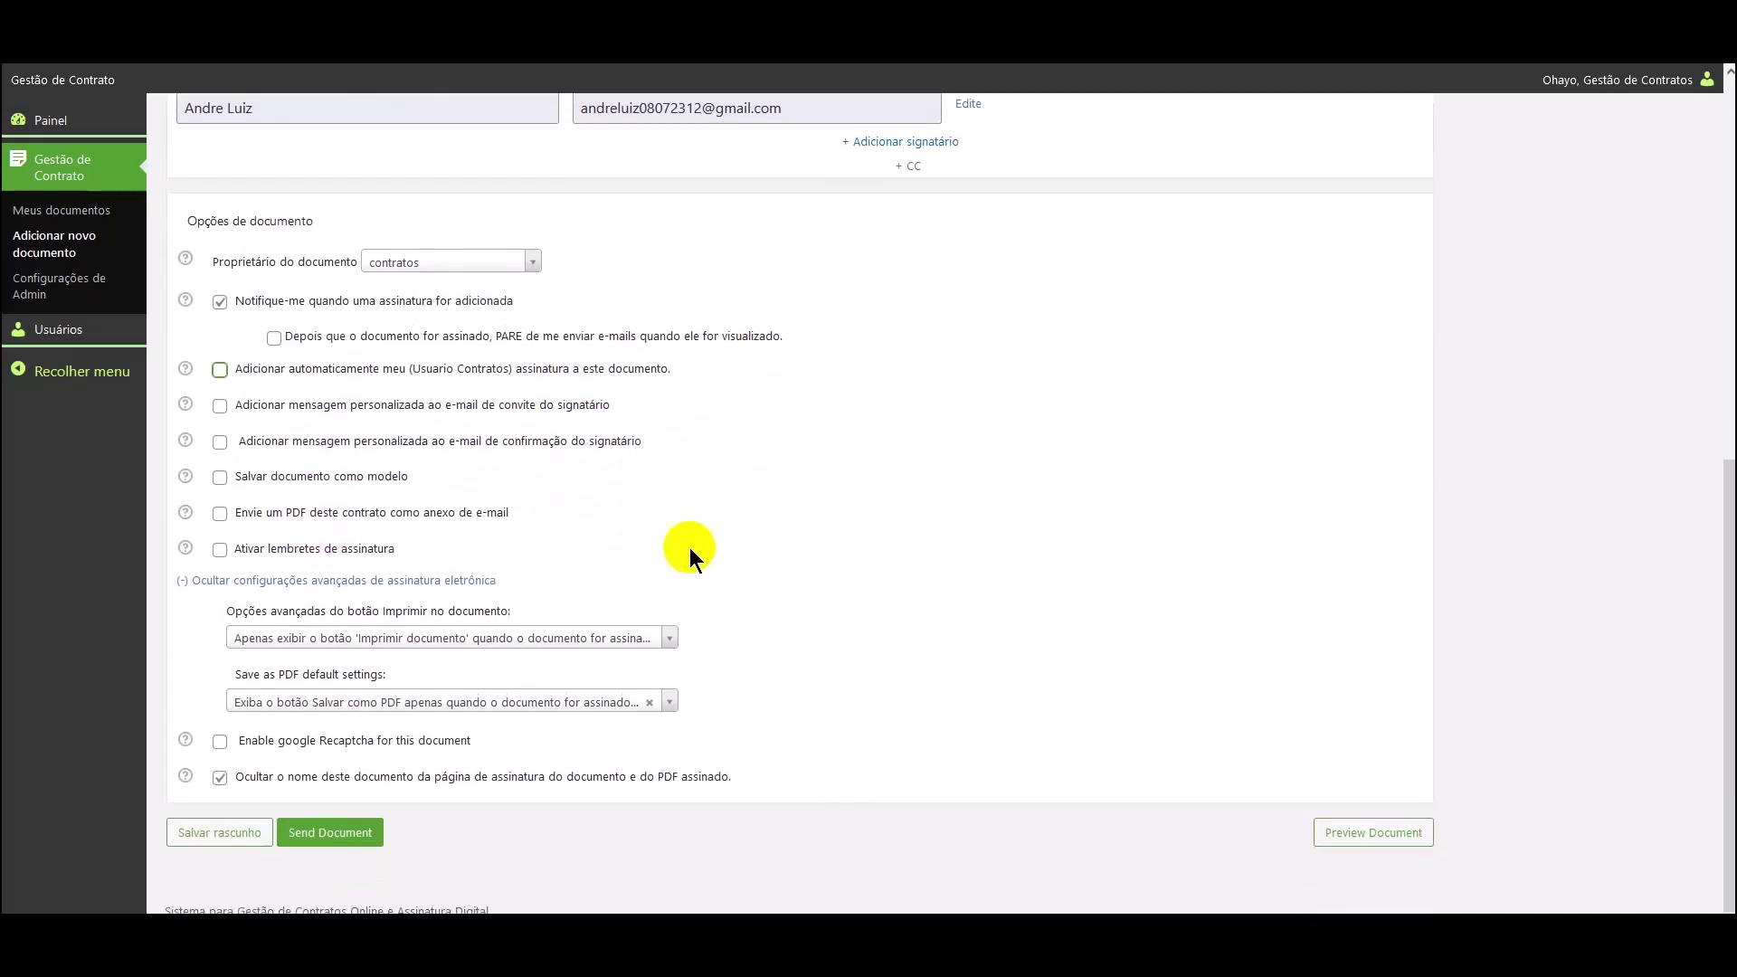
- Scroll up the options to bring the Meus documentos link into view
scroll(709, 543, "up", 8)
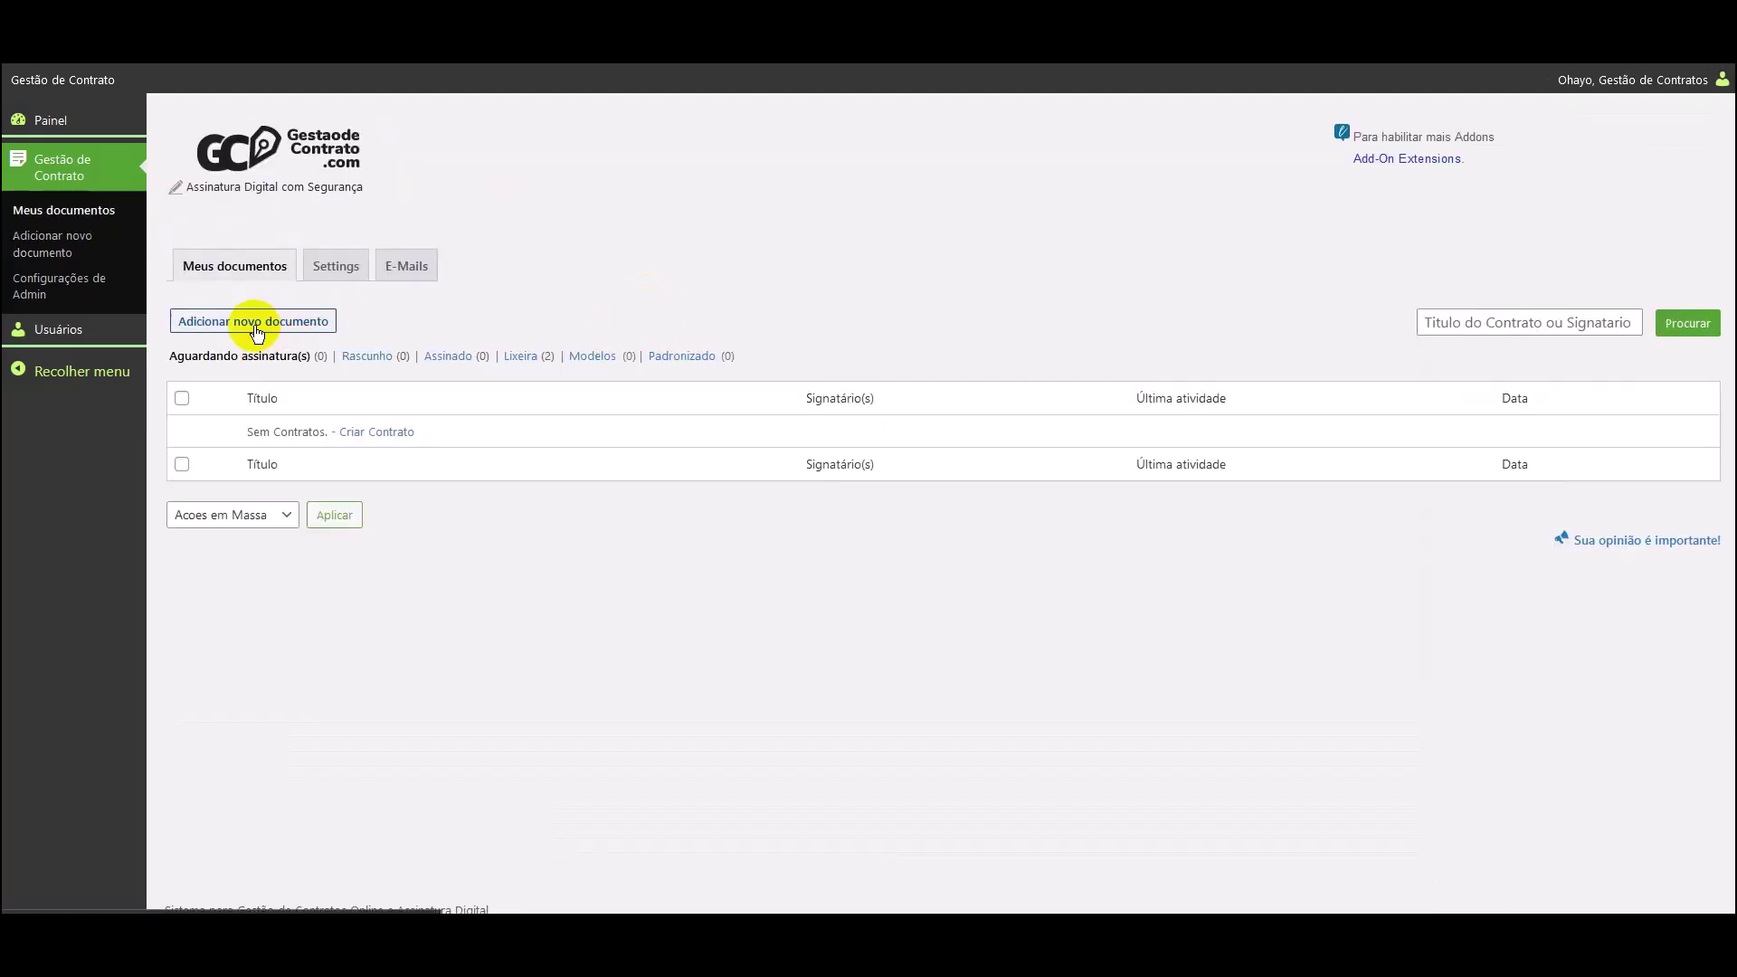
- Add a new document and choose the '+ Padronizado' standardized contract type
left_click(229, 328)
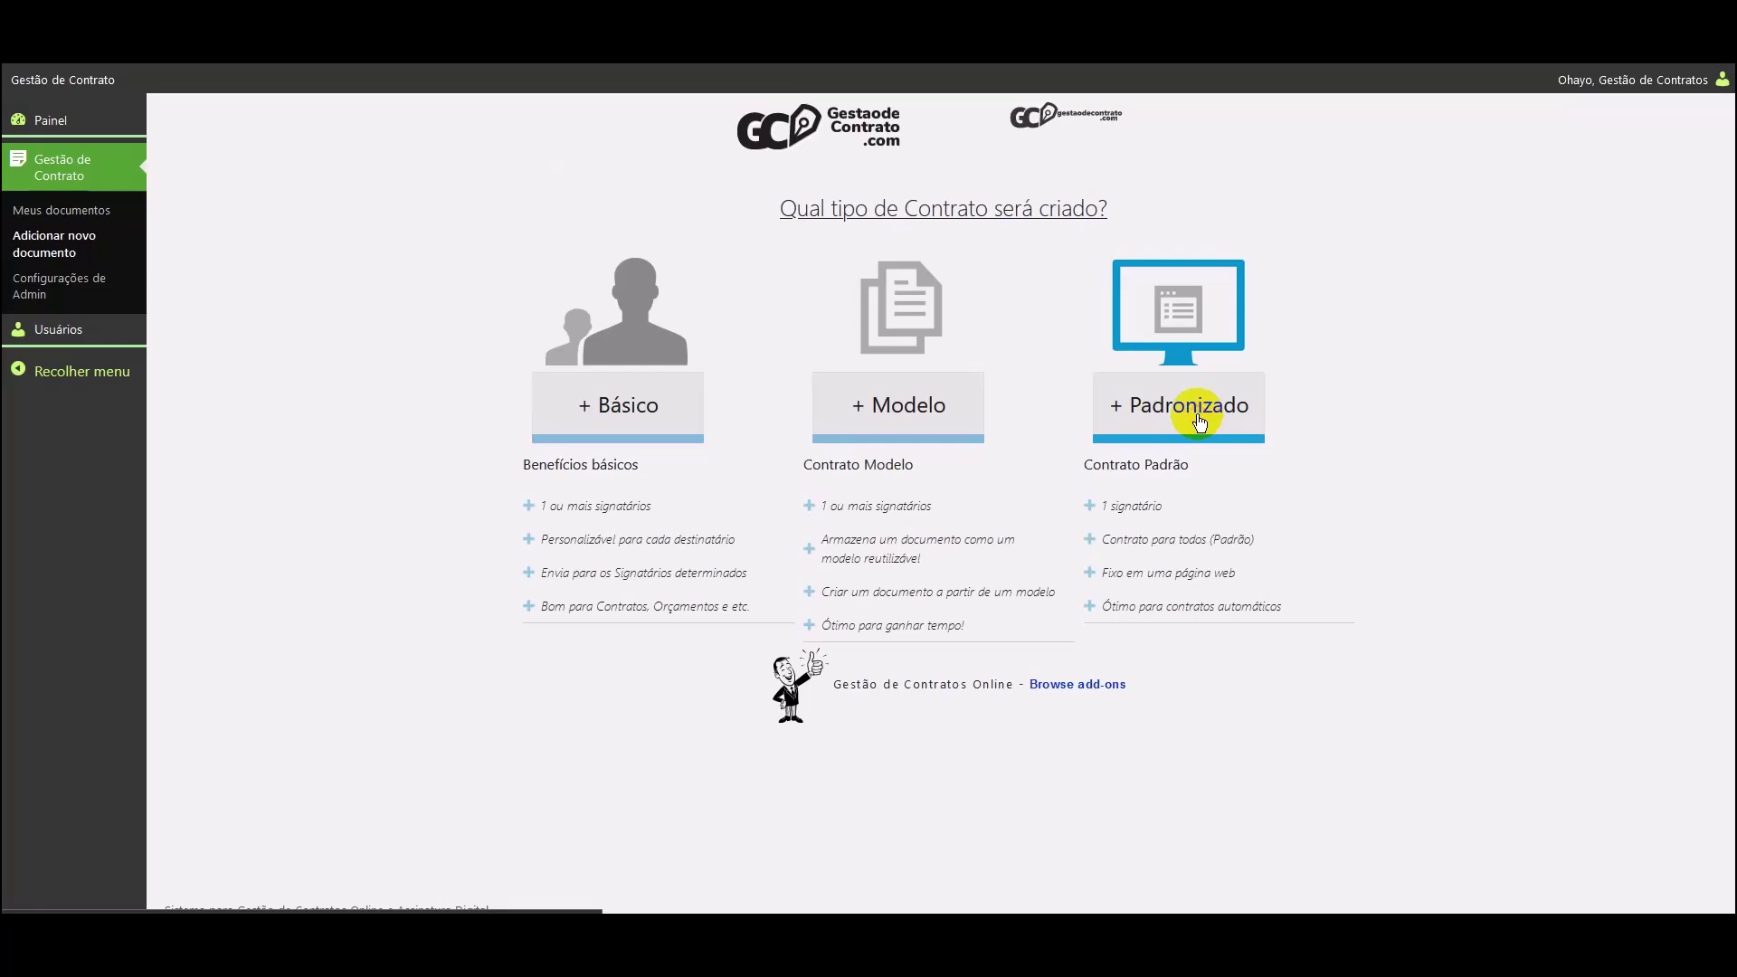
left_click(1200, 424)
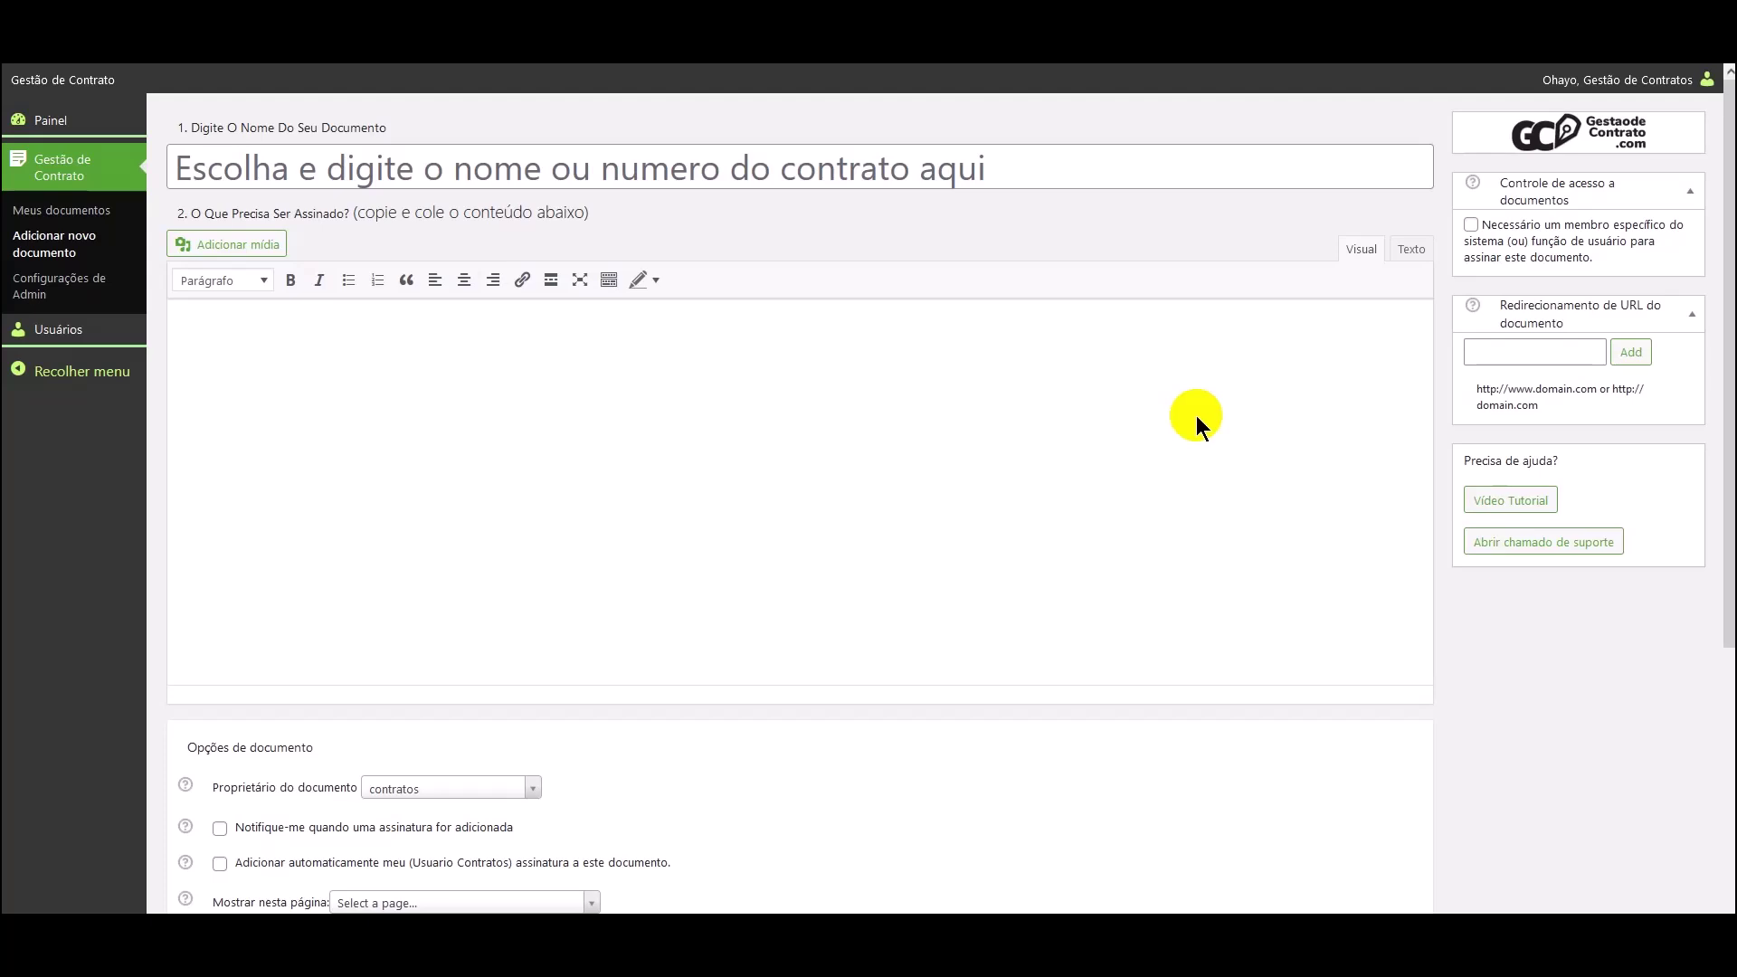
- Expand the '(+) Configurações avançadas de assinatura eletrônica' section, then return to the title field
left_click(394, 163)
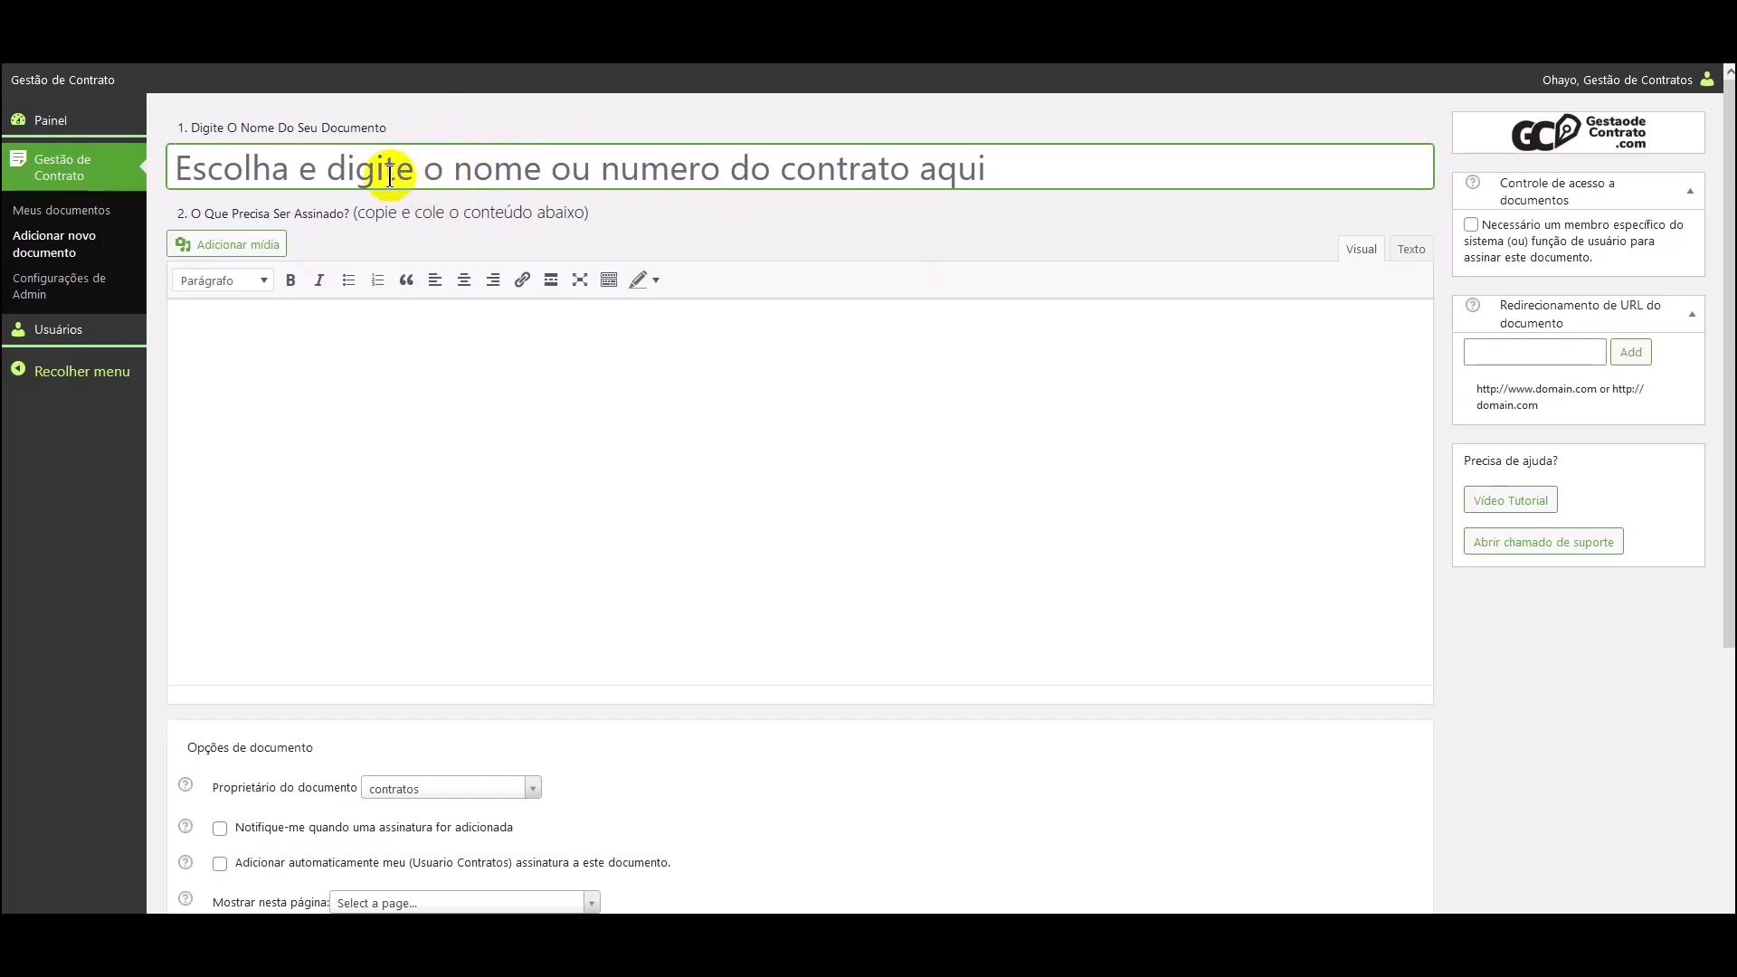
scroll(490, 465, "down", 4)
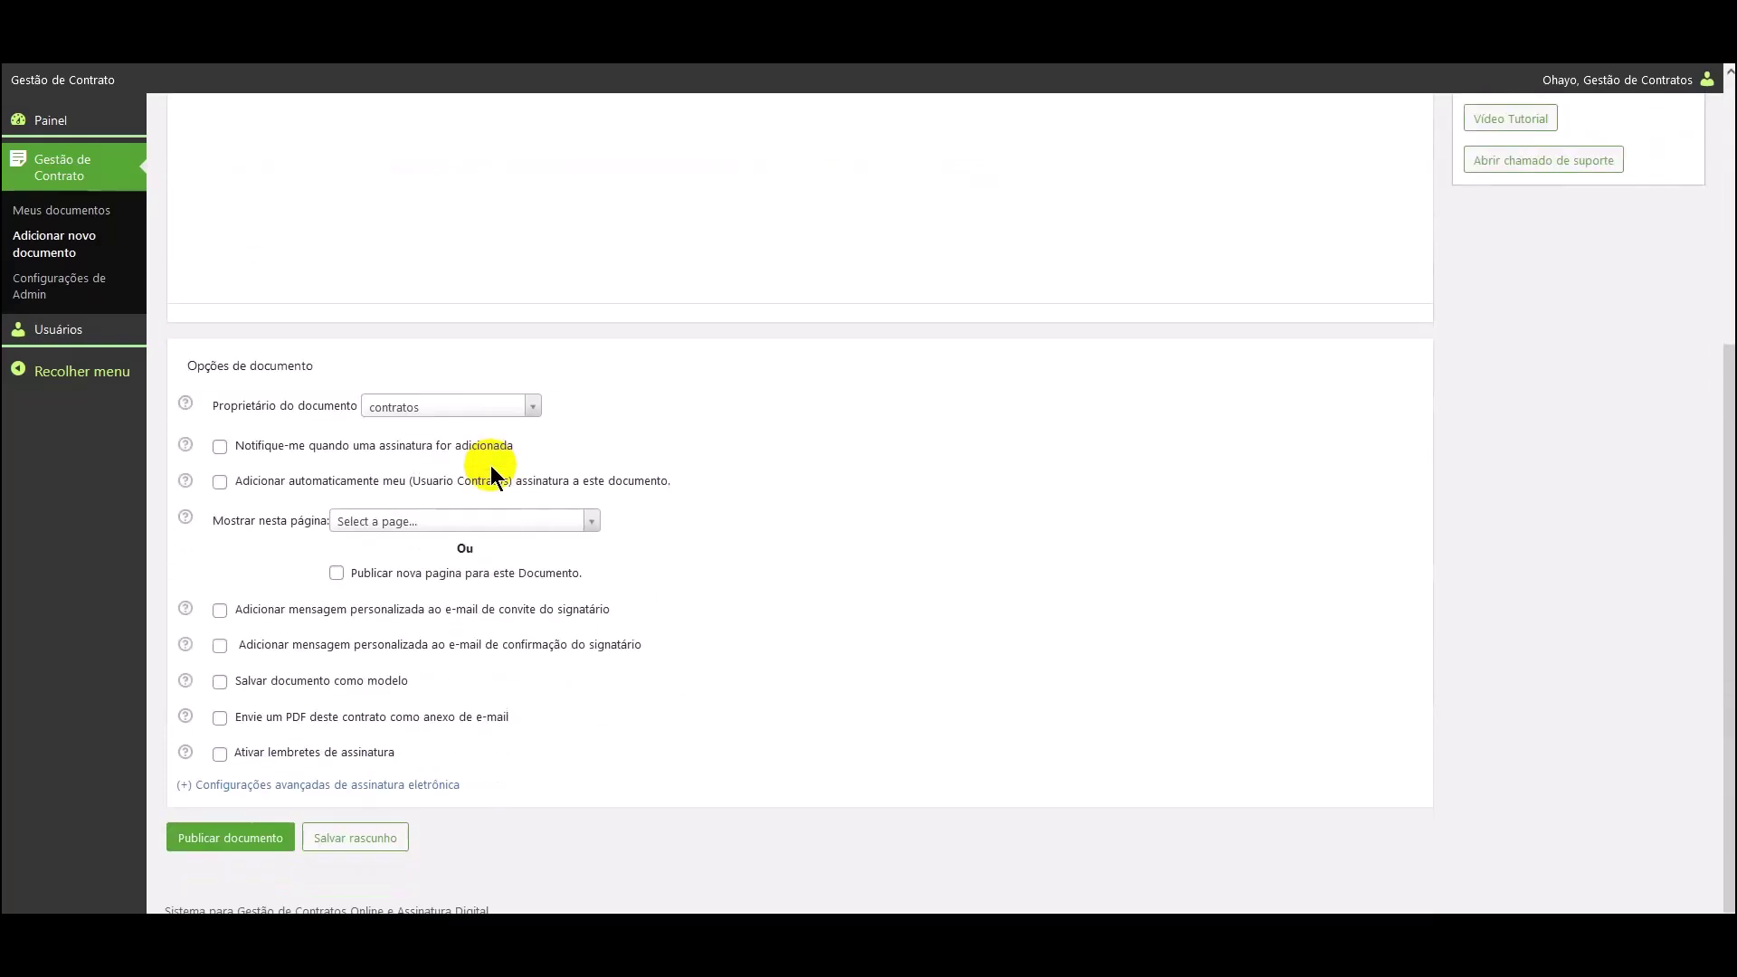
left_click(191, 784)
scroll(409, 562, "down", 3)
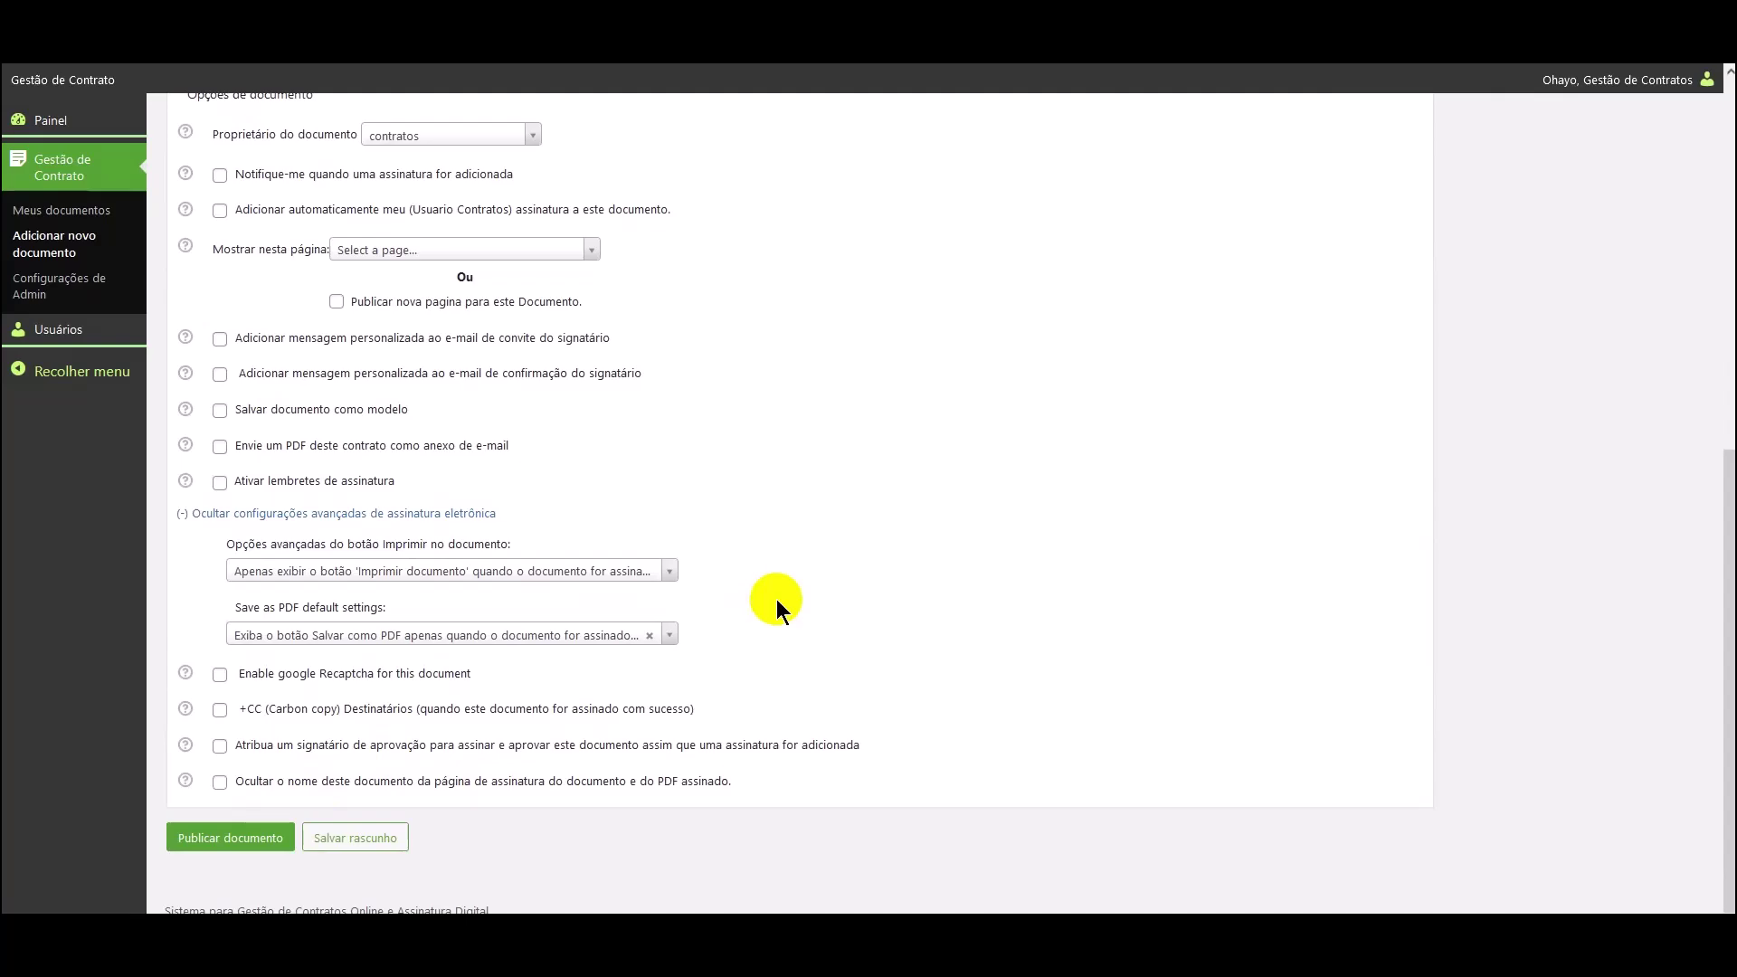
scroll(776, 602, "up", 7)
left_click(466, 163)
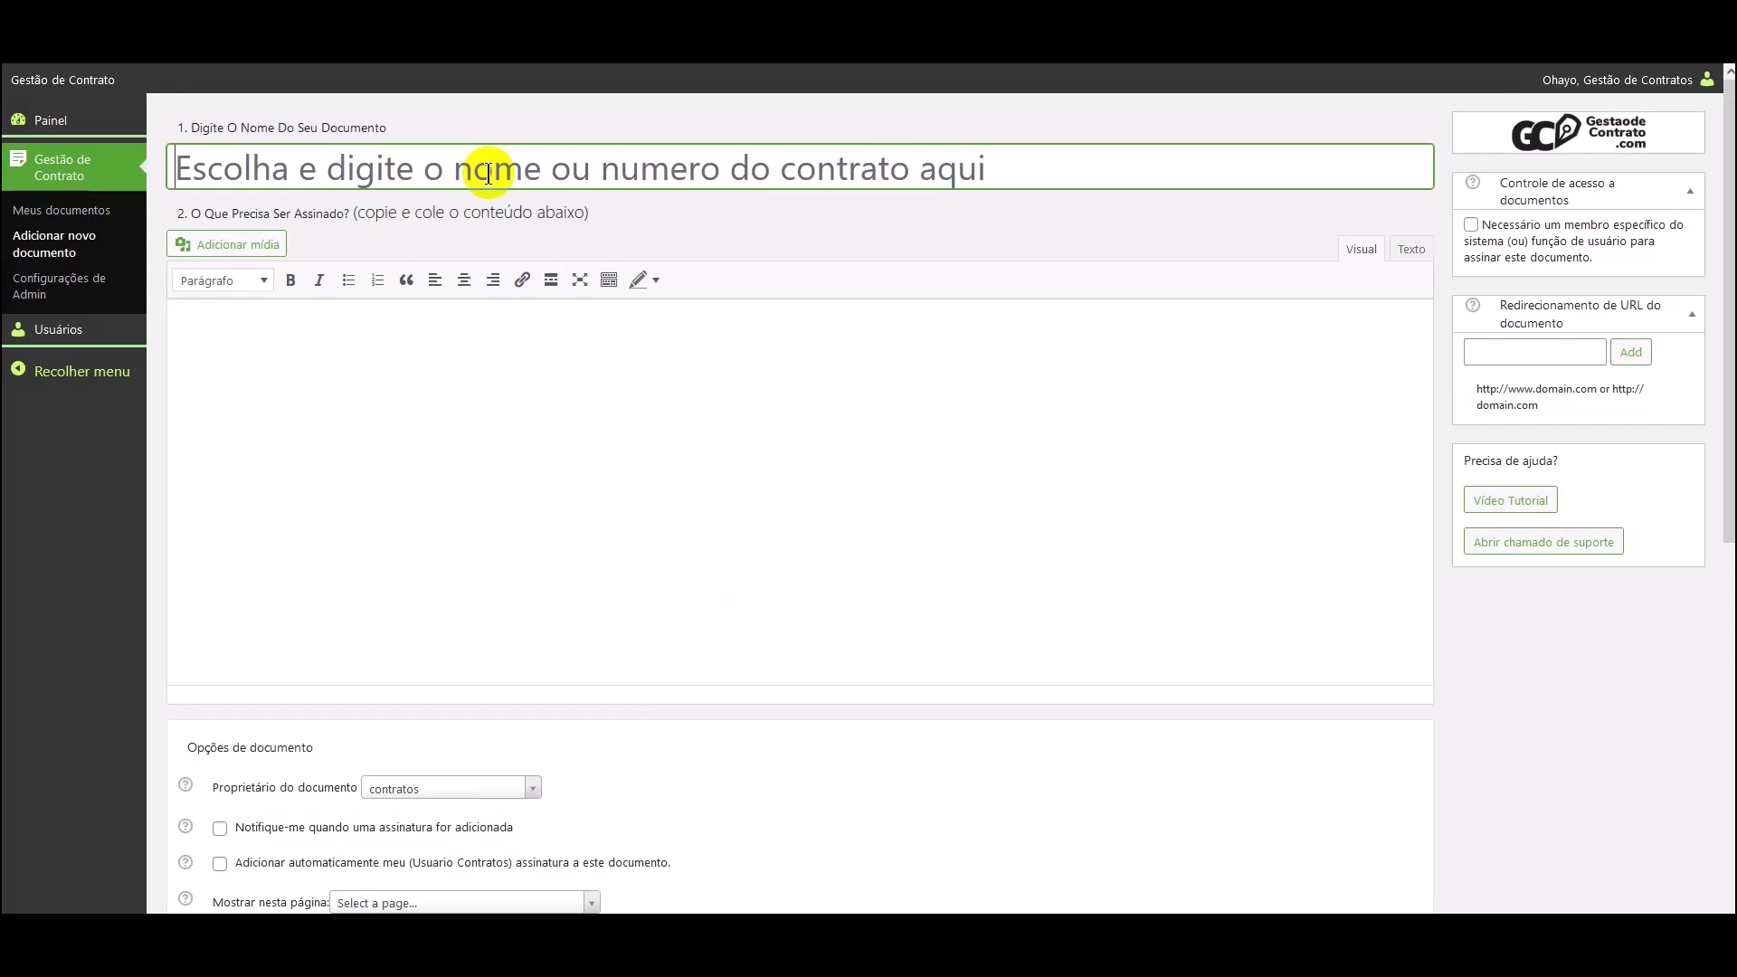
- Write 'TÍTULO DO CONTRATO' as the first line of the contract body, fixing the typo
left_click(589, 357)
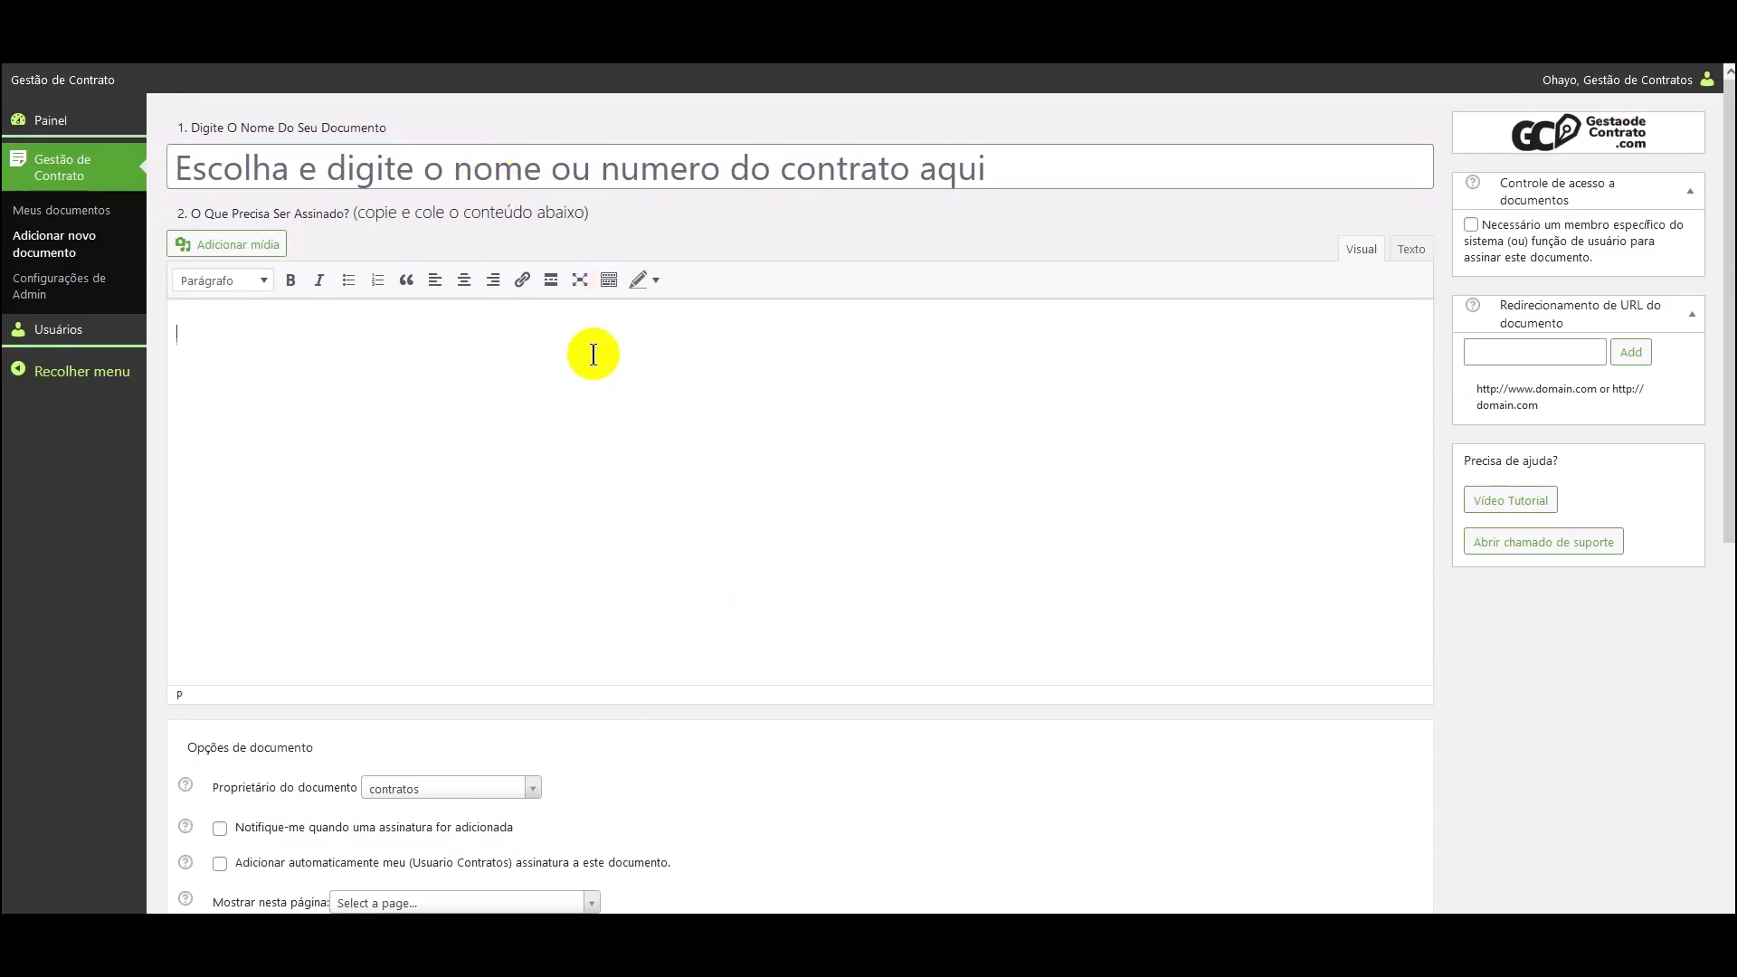
type("TÍTULO DO CONTRATO")
key("BackSpace")
key("BackSpace")
type("TO")
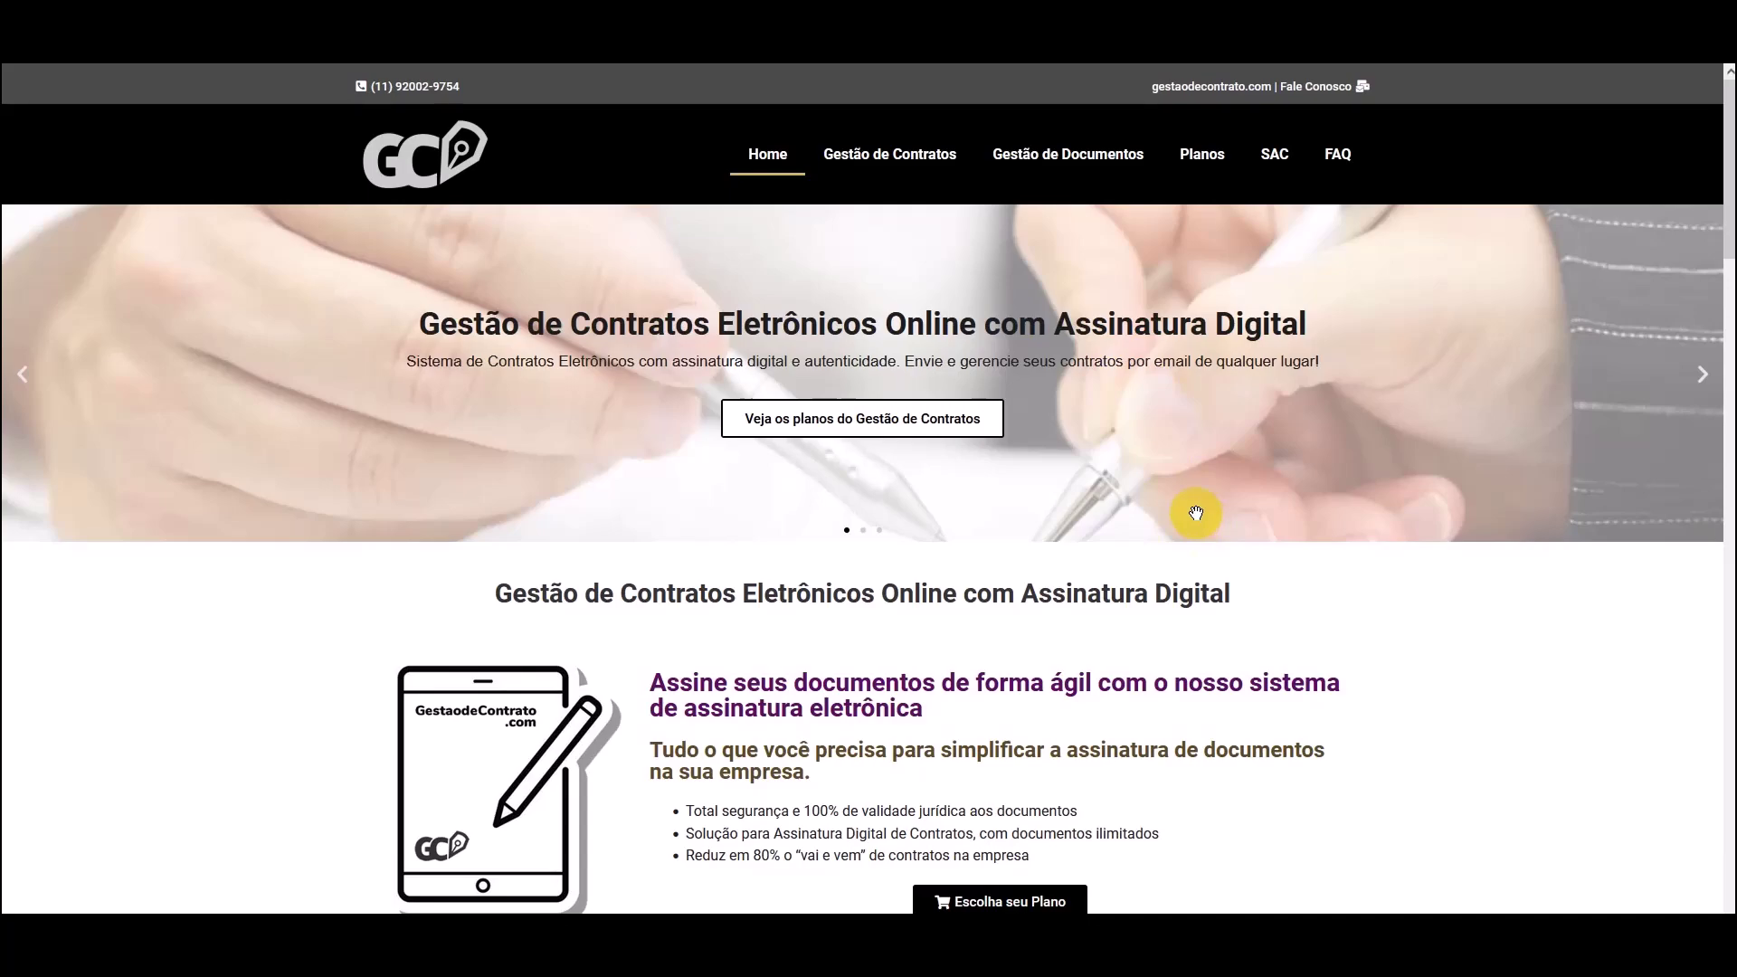
- Open 'Exemplo de Contrato Digital com Assinatura Eletrônica' and select its terms heading
scroll(1151, 502, "down", 5)
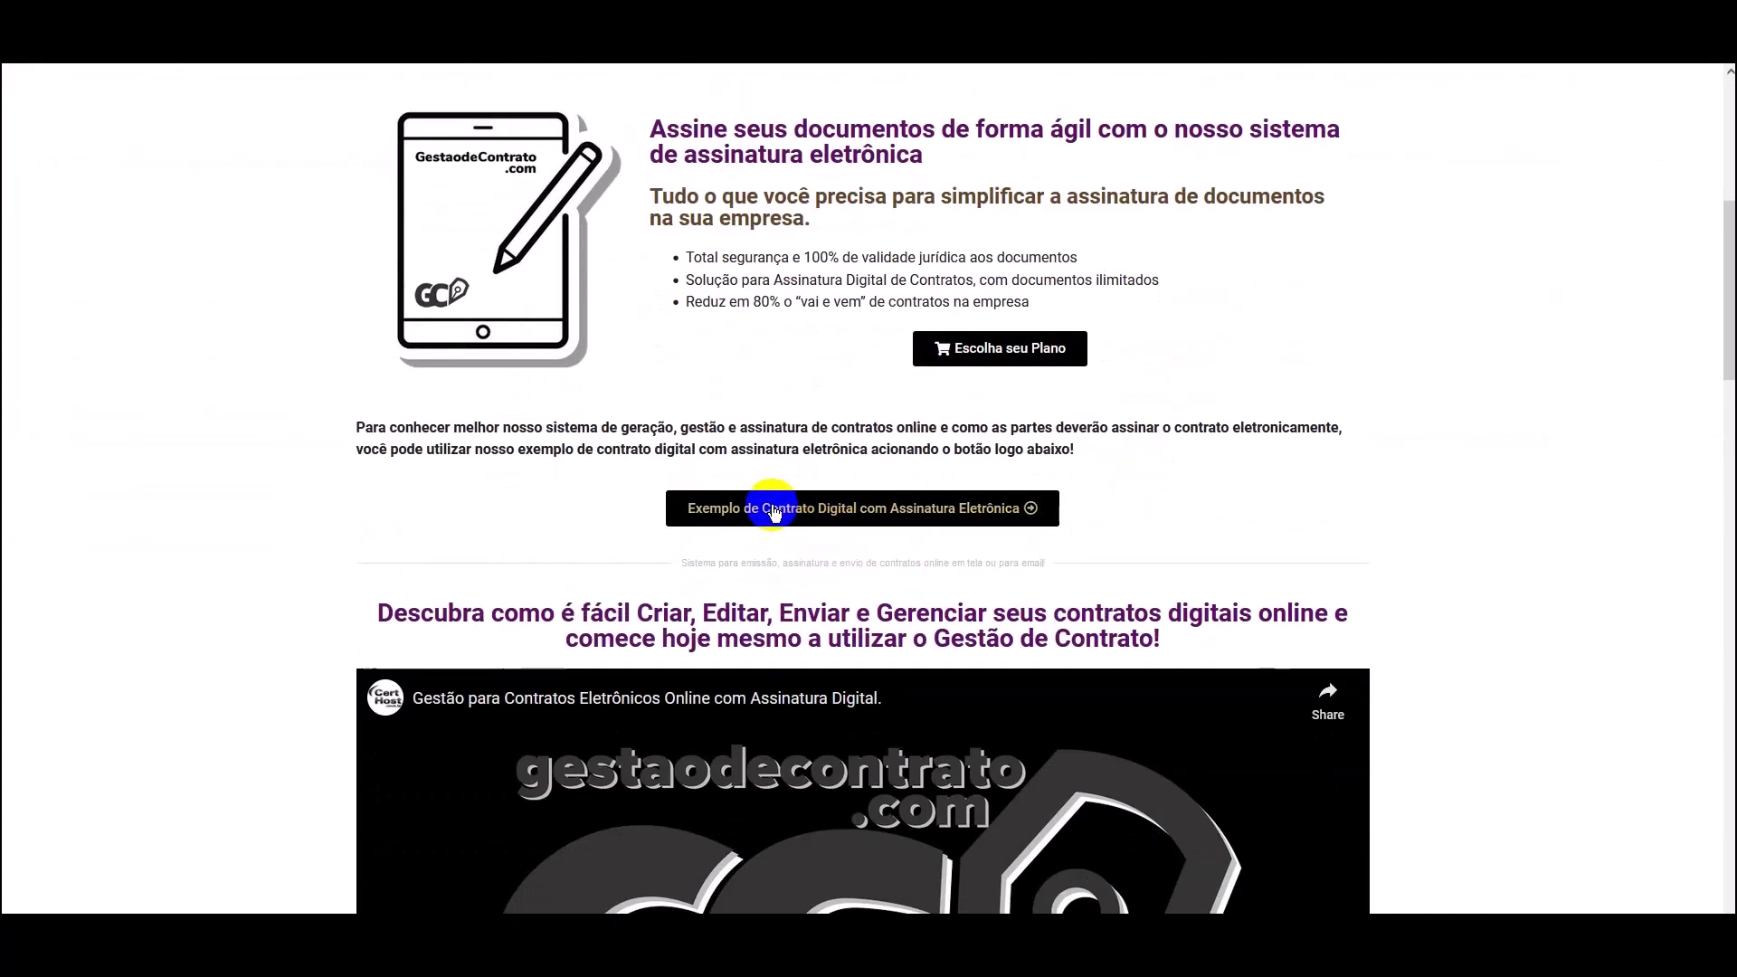
left_click(857, 510)
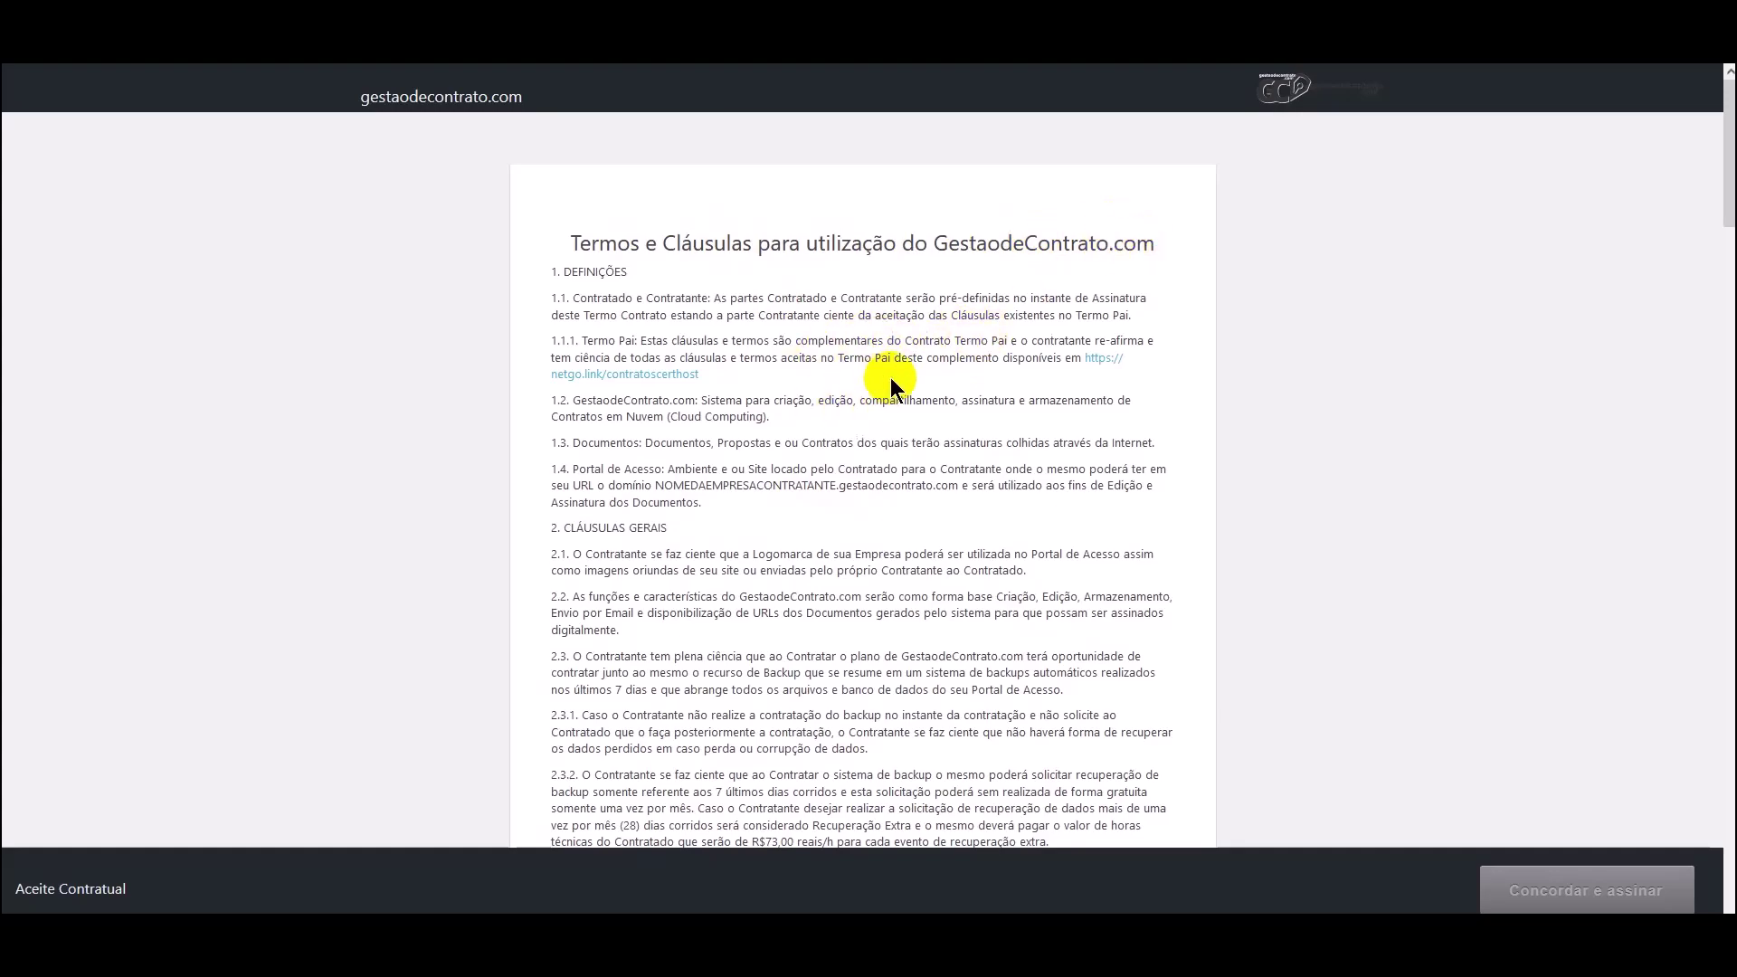
scroll(890, 378, "down", 5)
scroll(890, 387, "down", 20)
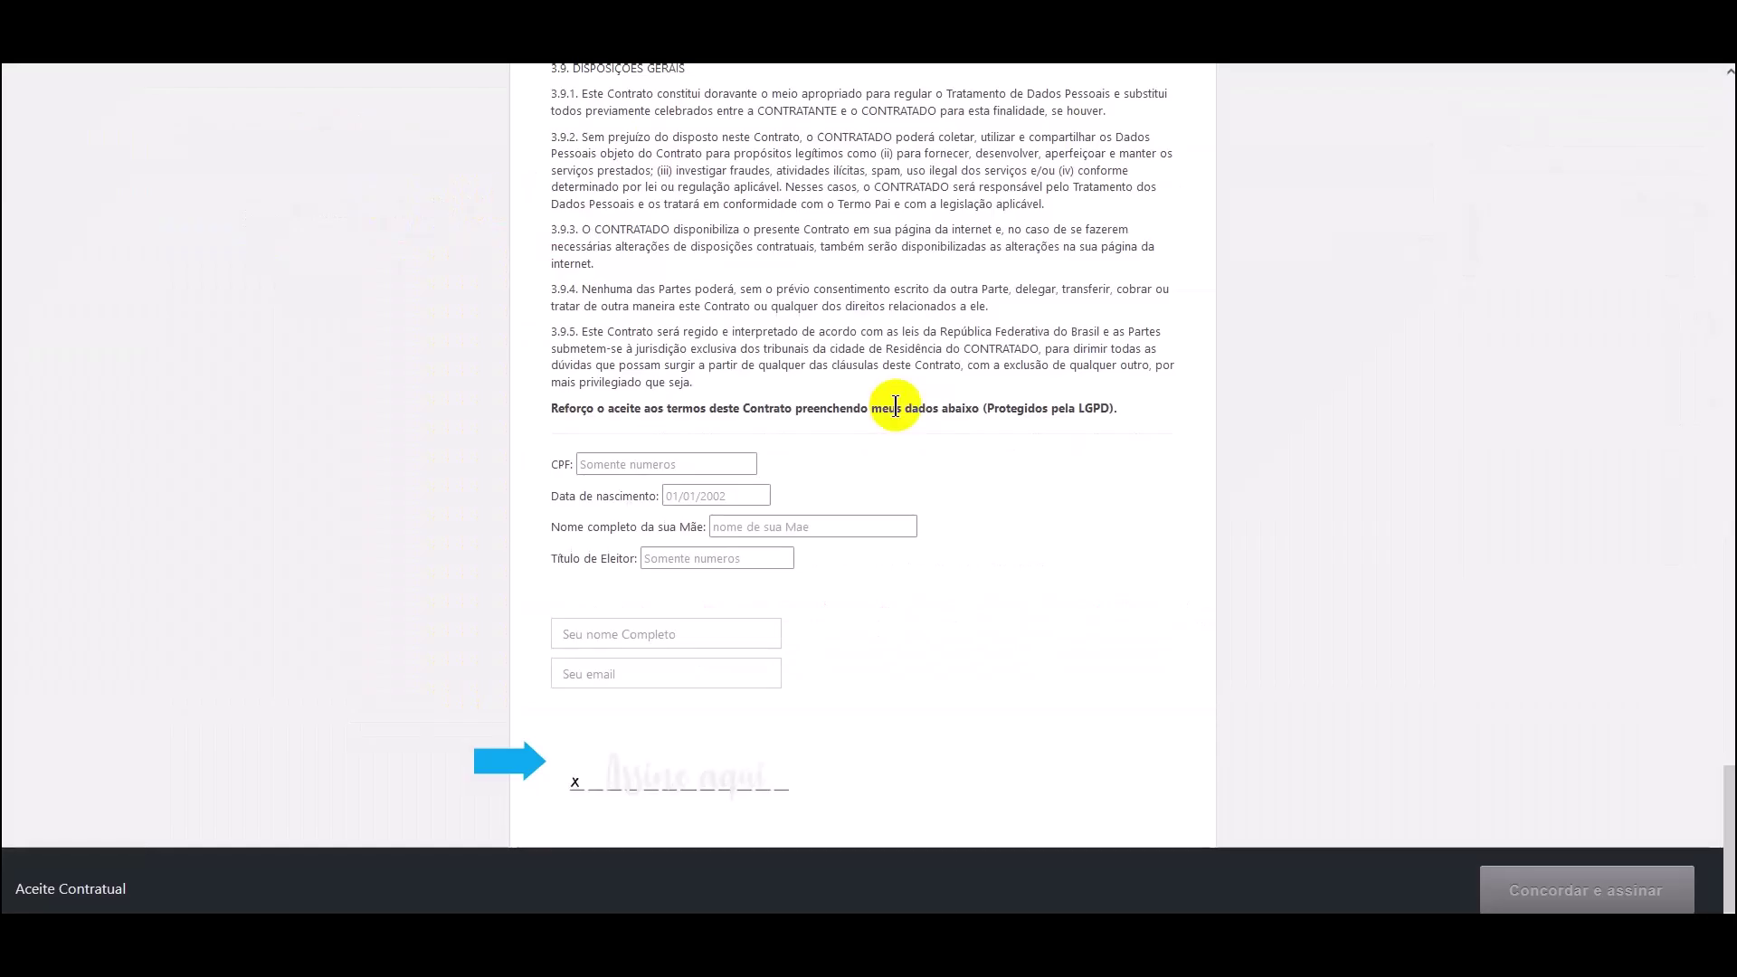
scroll(895, 402, "up", 15)
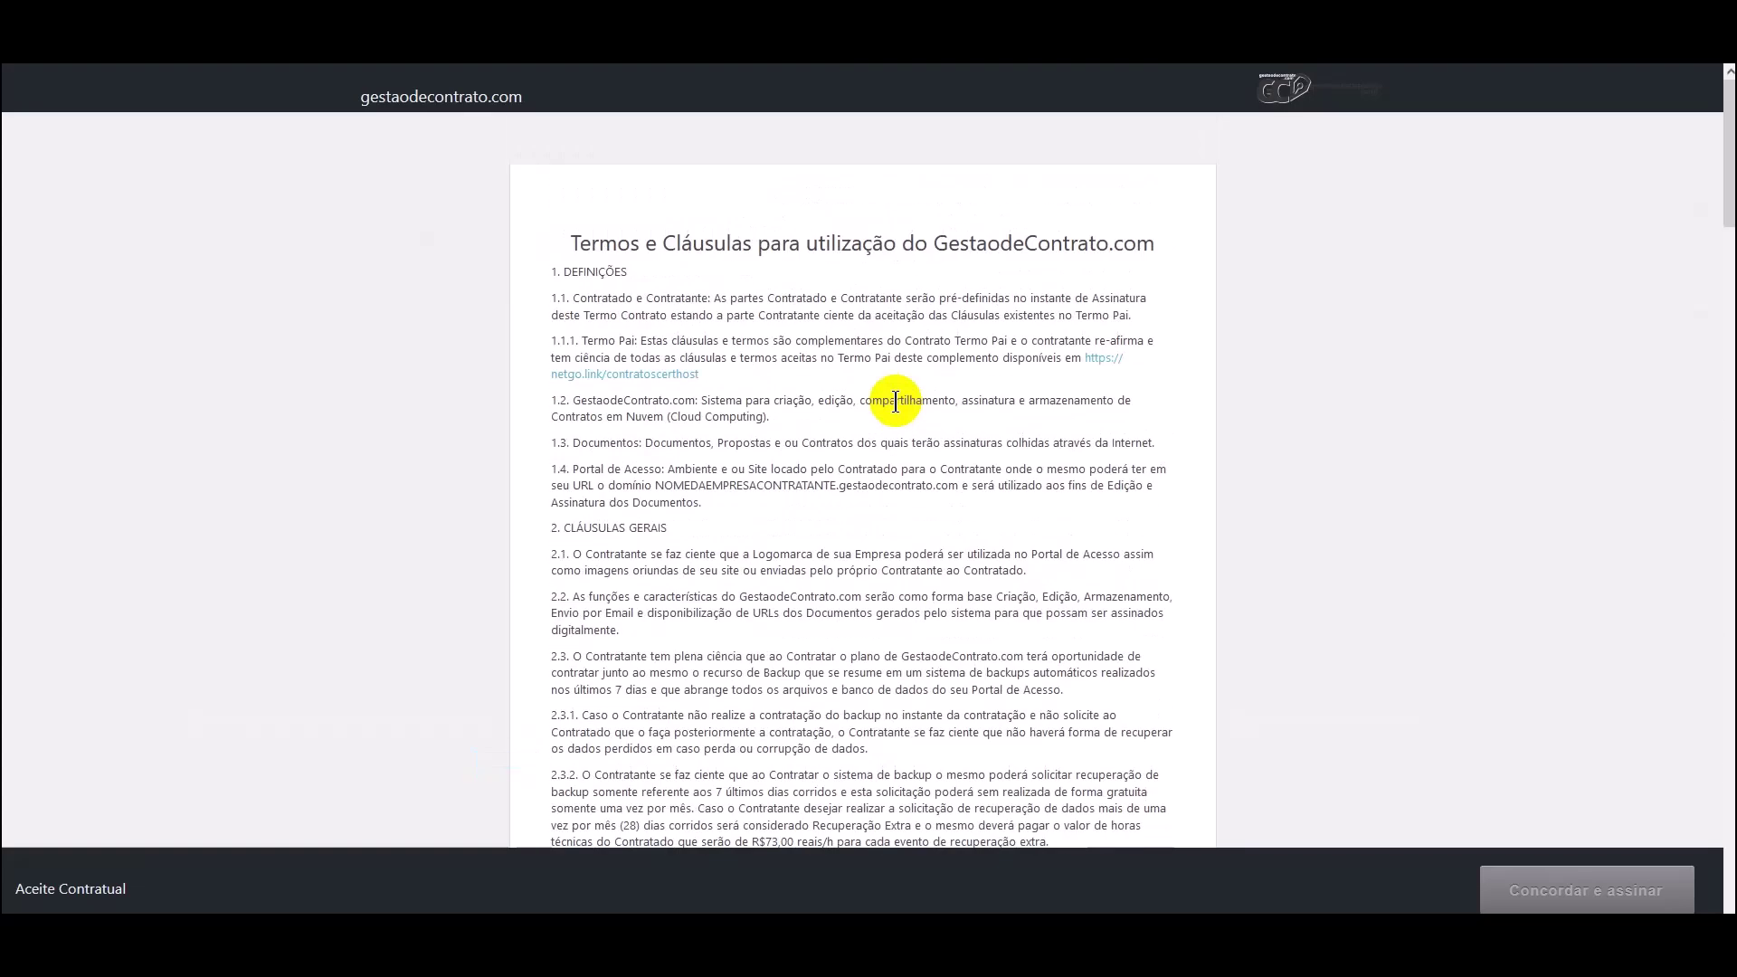
left_click_drag(570, 242, 1146, 242)
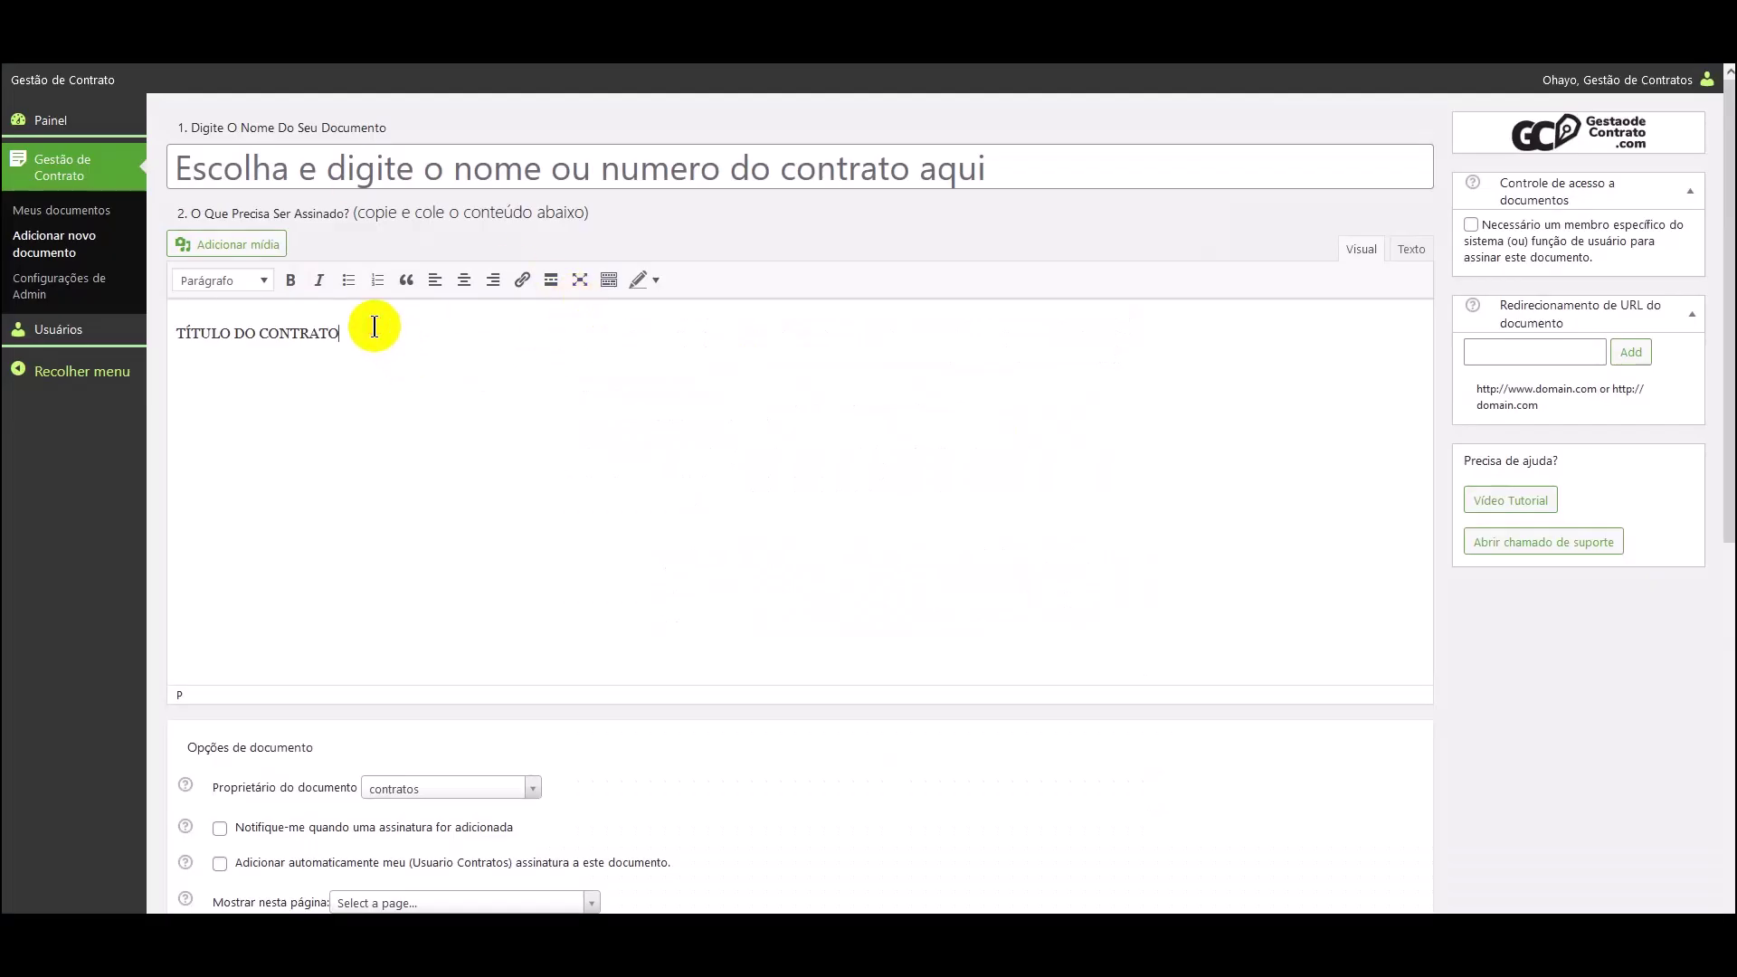
- Add the body line 'Texto do contrato, cláusulas..' under the title, fixing capitalisation
type("Texto do do contrato, cláusulas...")
- Centre the 'TÍTULO DO CONTRATO' line and format it as a Título 2 heading
left_click(465, 280)
left_click_drag(929, 343, 674, 335)
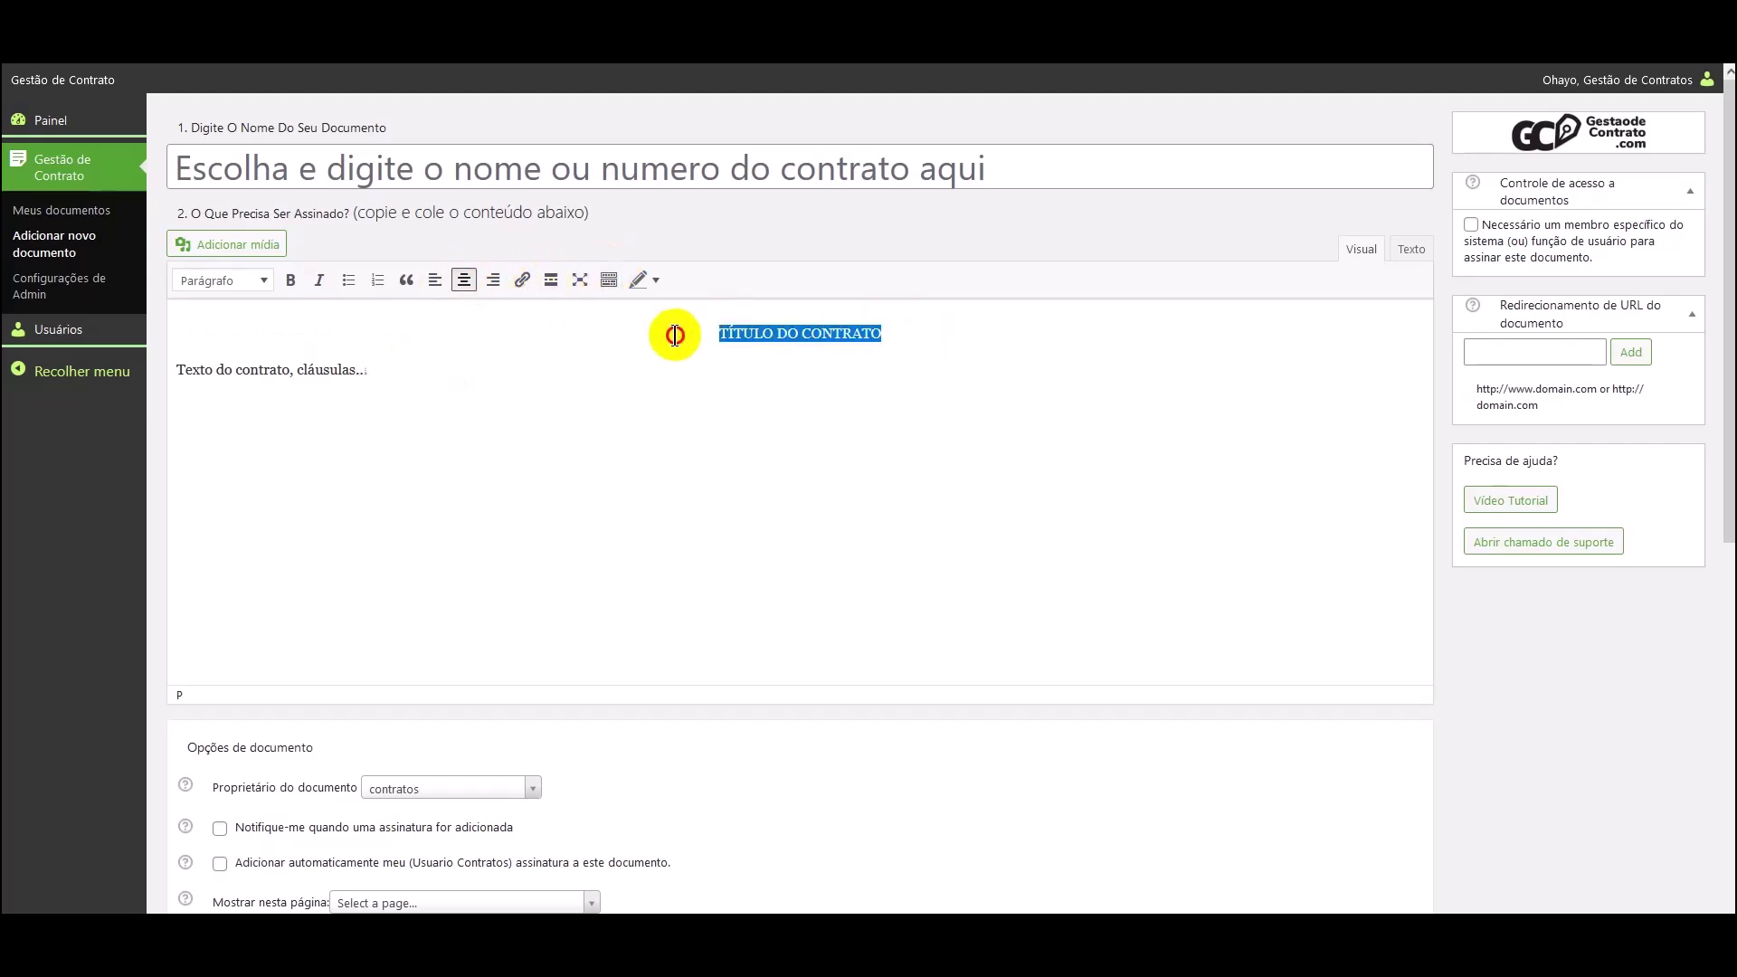
left_click(254, 280)
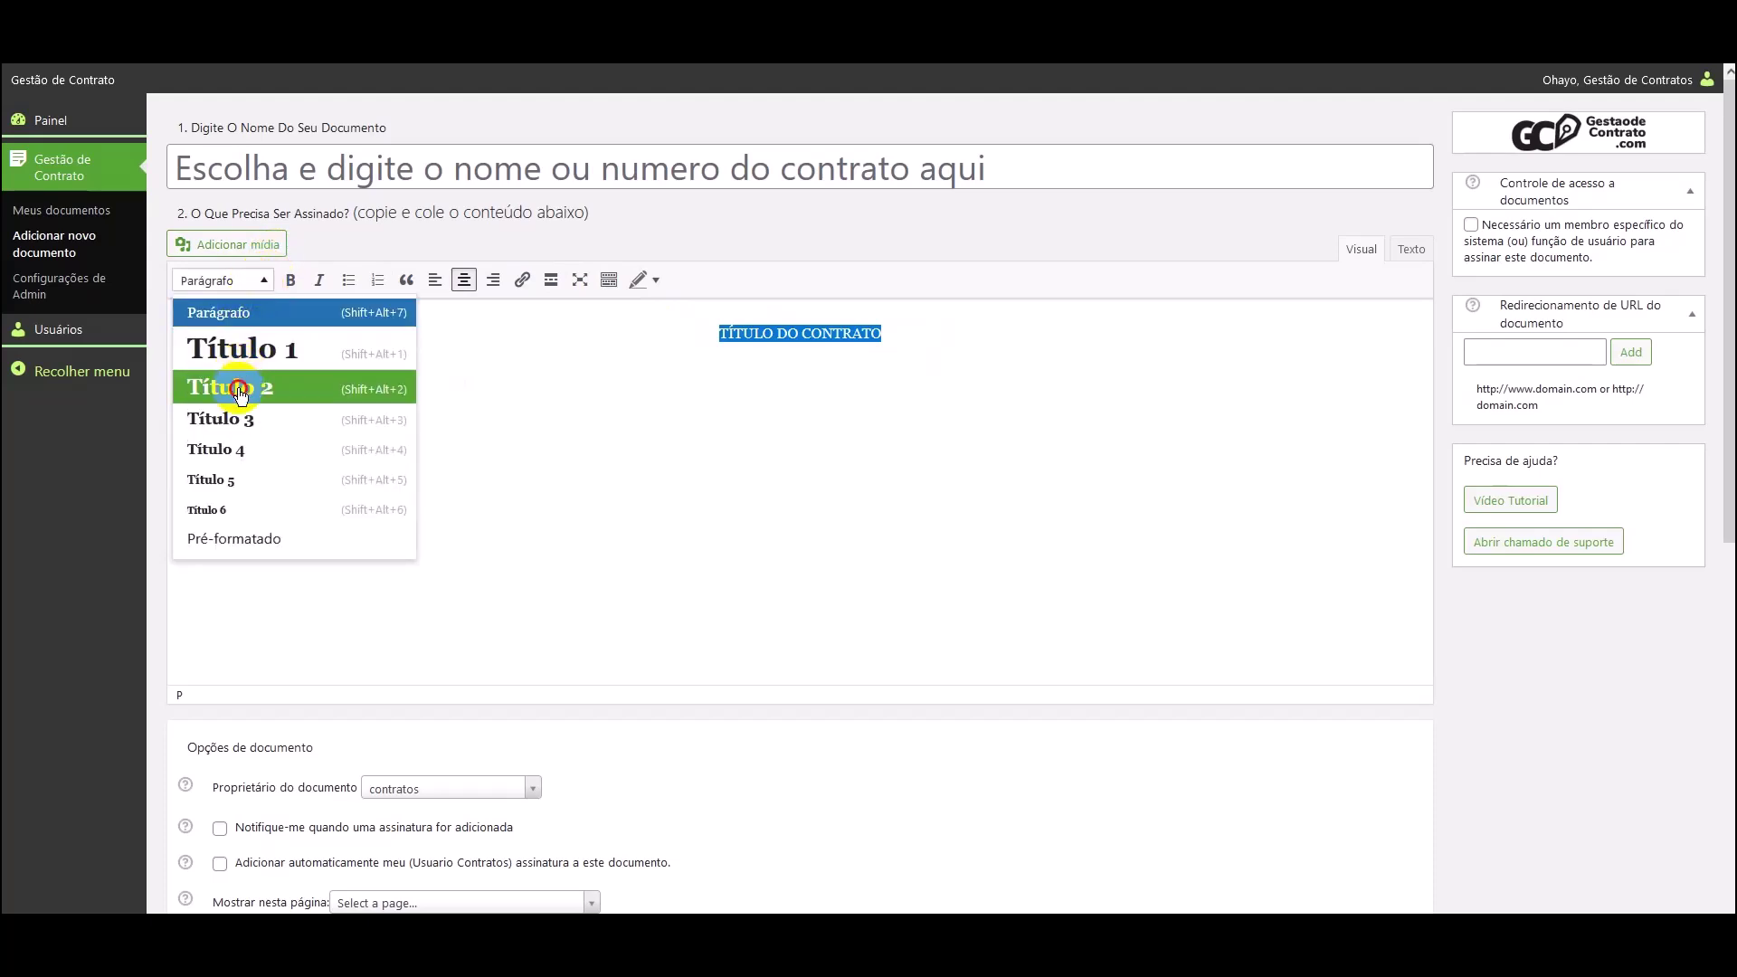
left_click(237, 387)
left_click(910, 364)
left_click_drag(938, 339, 693, 338)
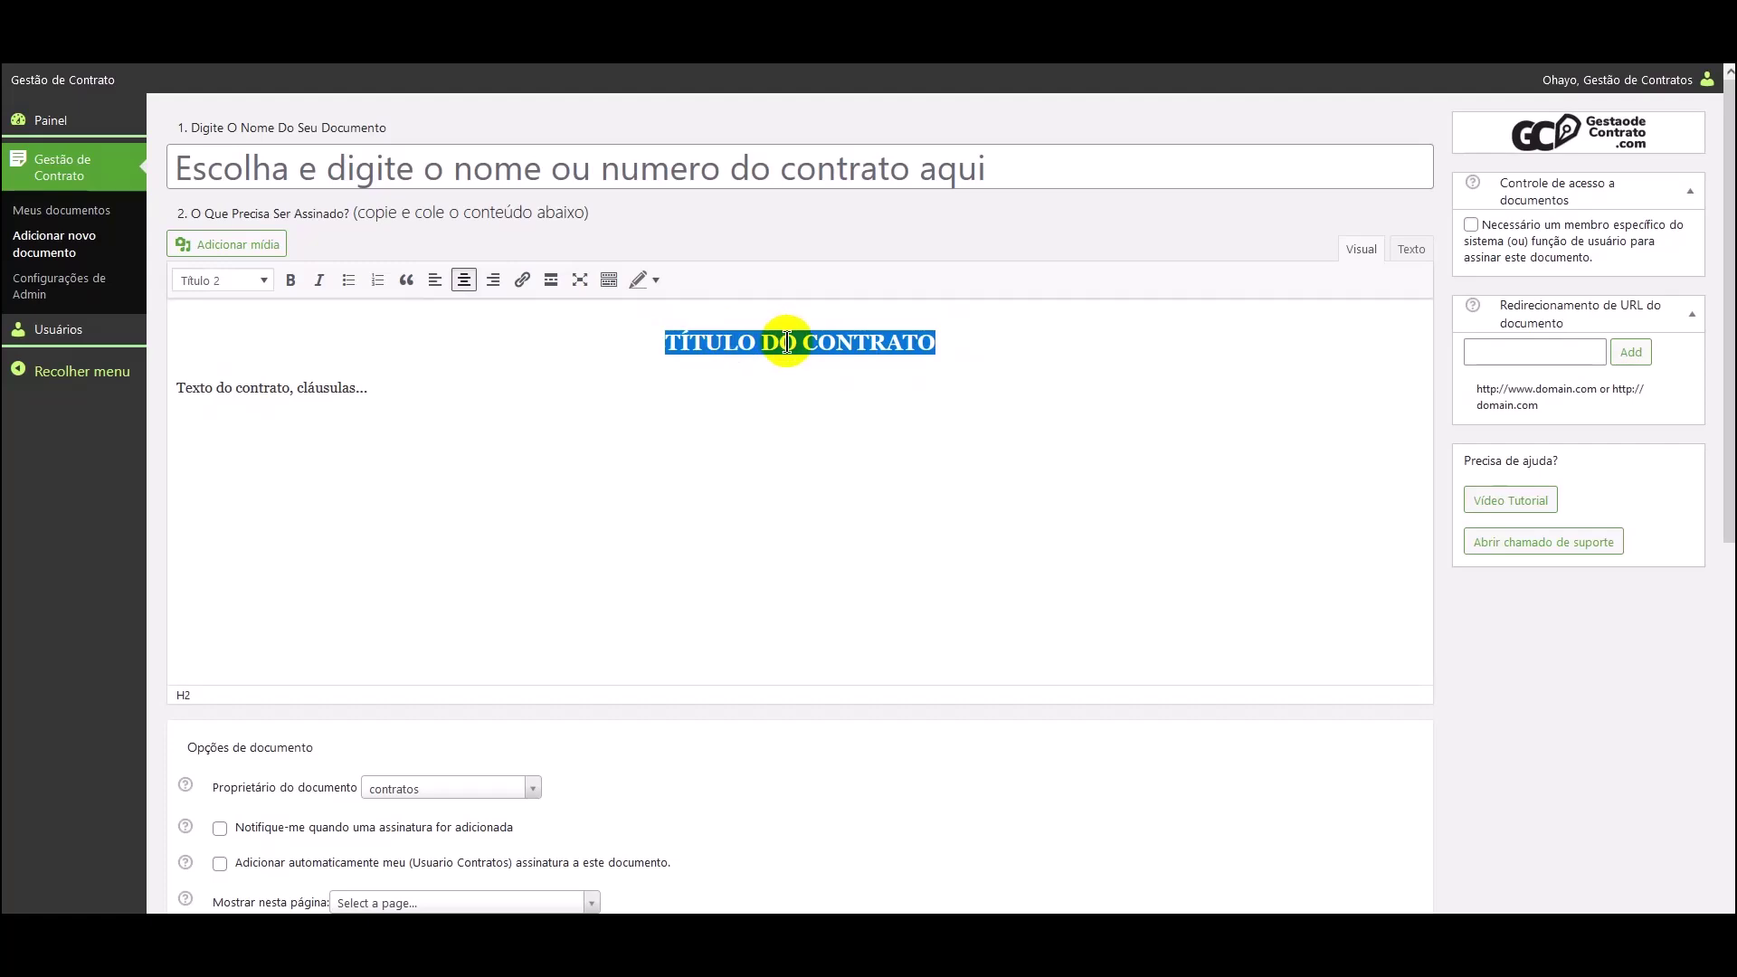
left_click(610, 172)
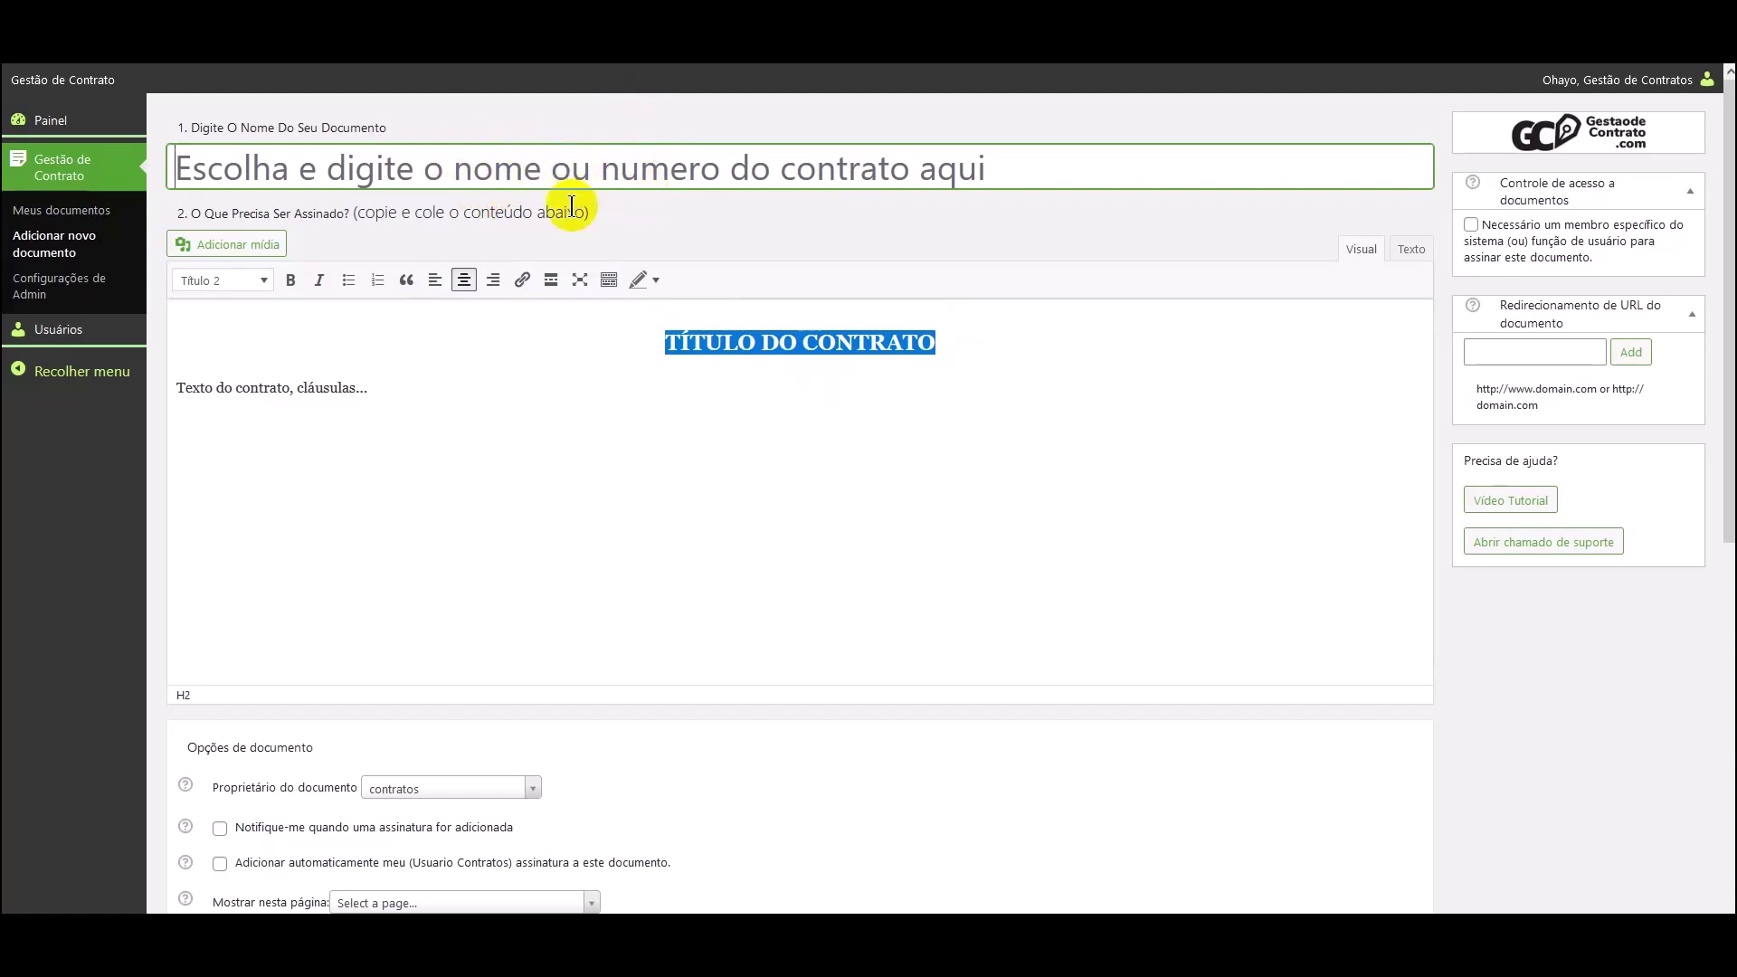
- Tick 'Ocultar o nome deste documento da página de assinatura do documento e do PDF assinado'
scroll(562, 361, "down", 7)
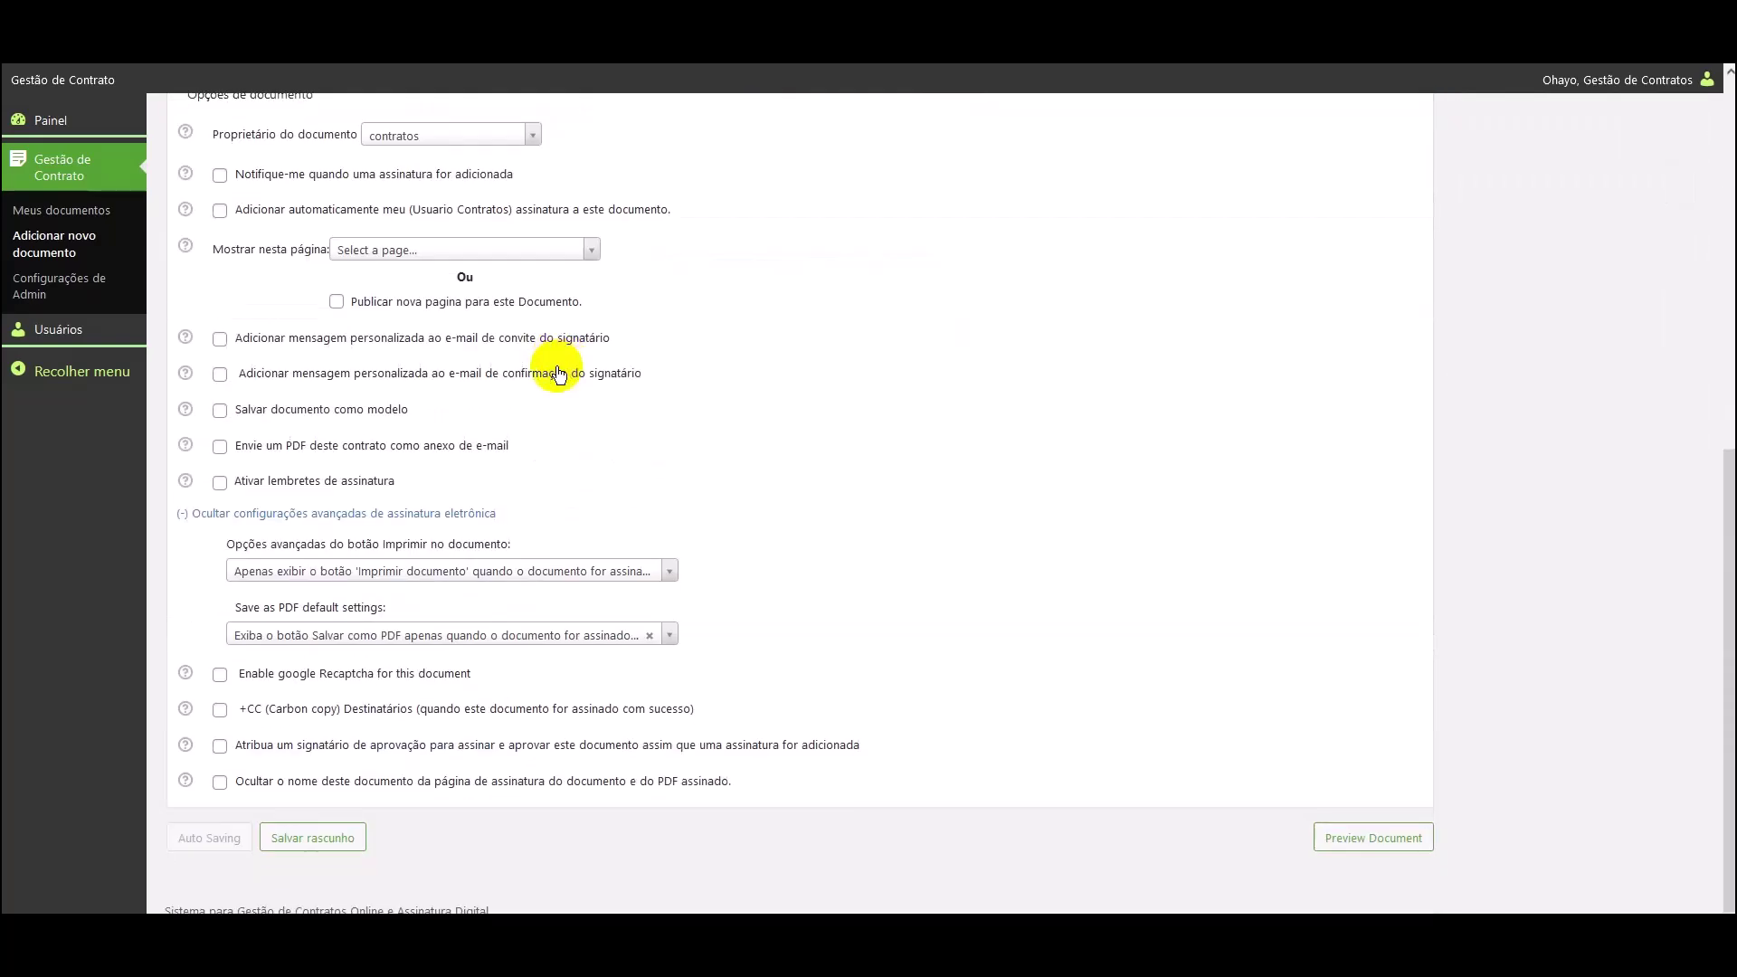
left_click(219, 782)
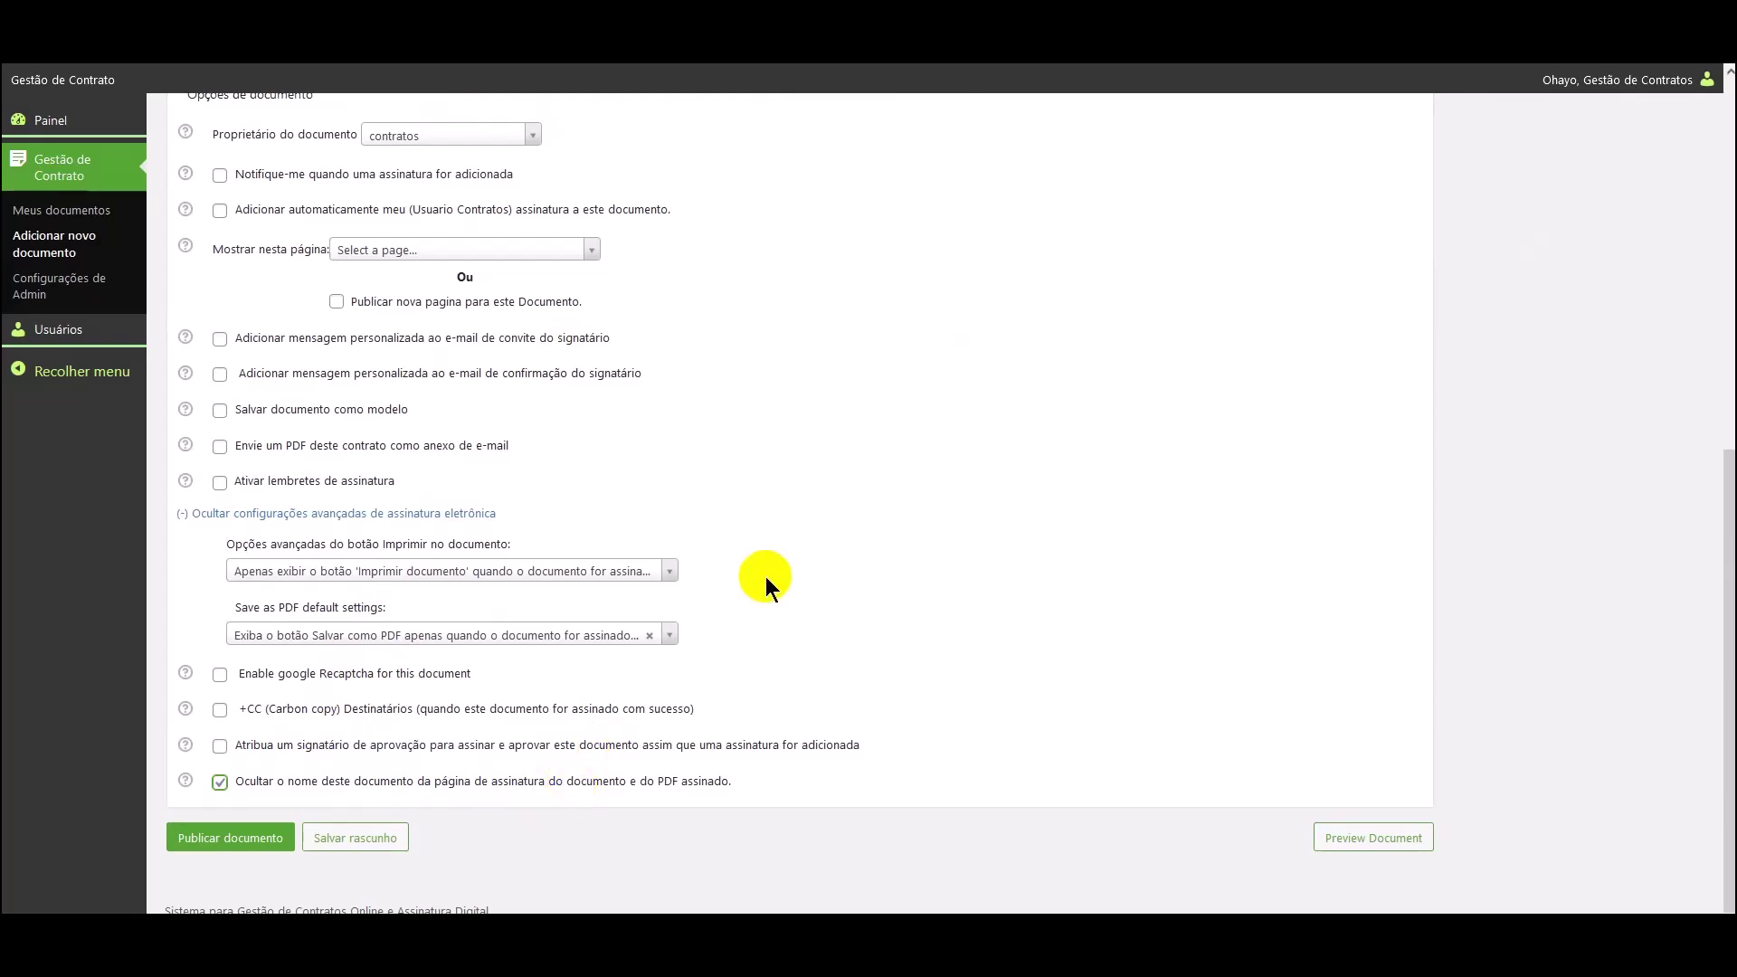
scroll(765, 577, "up", 7)
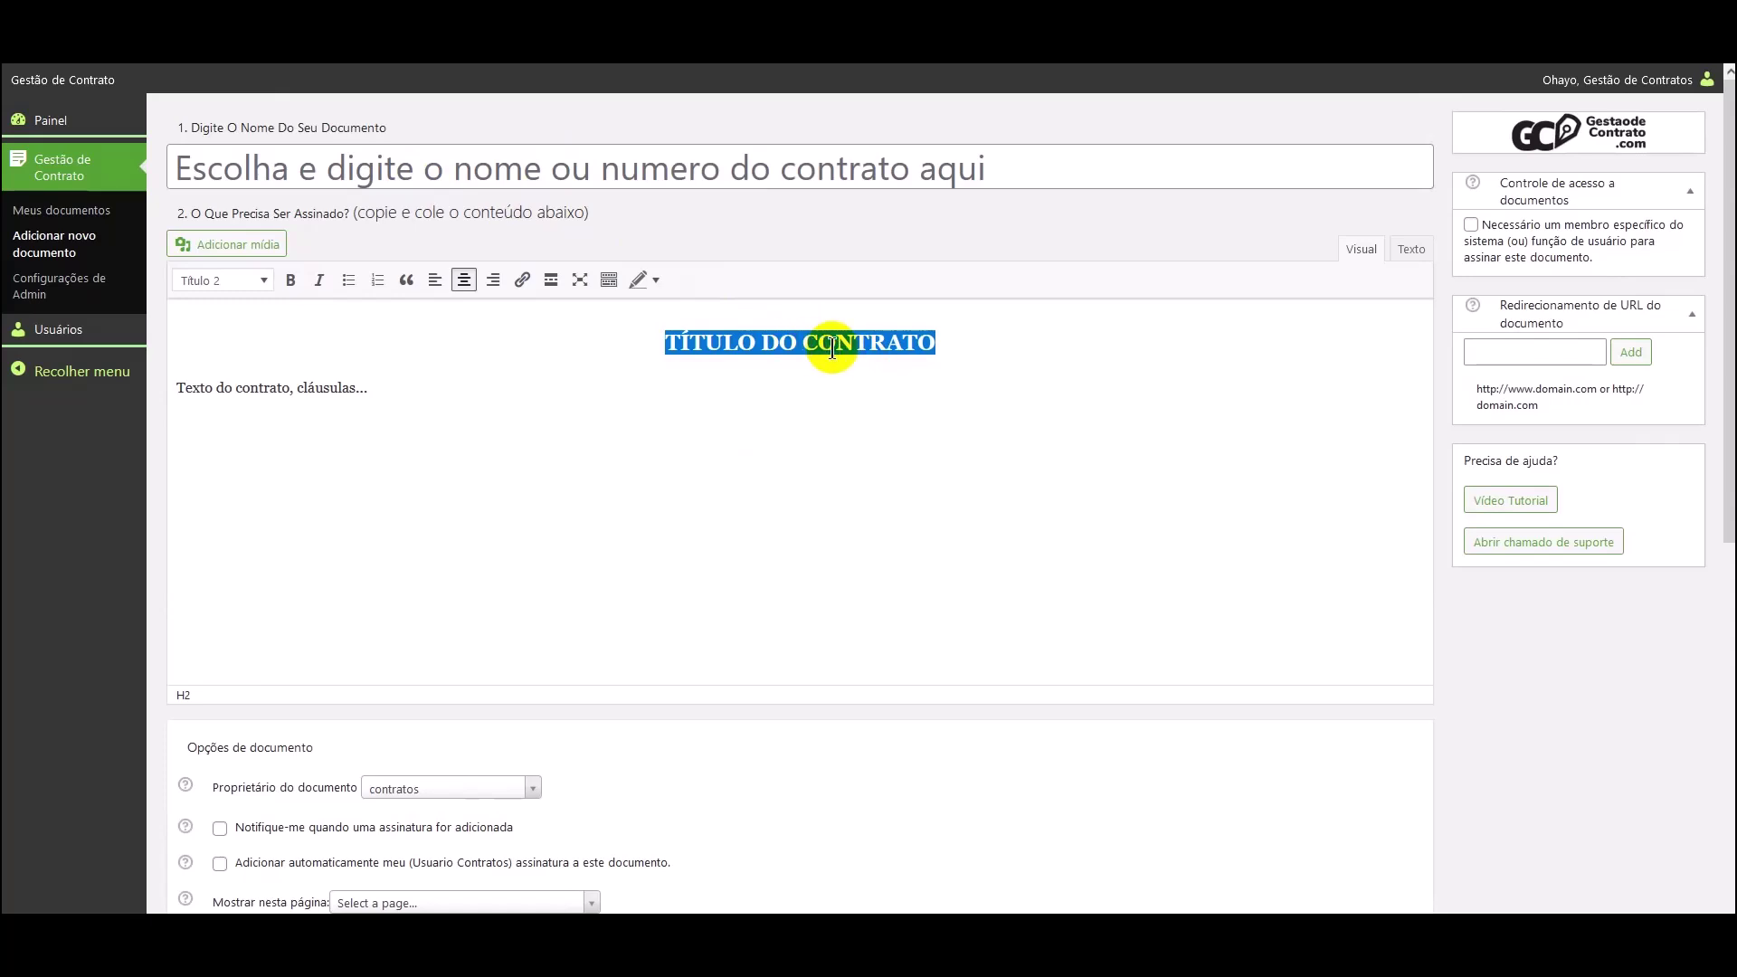
left_click(375, 392)
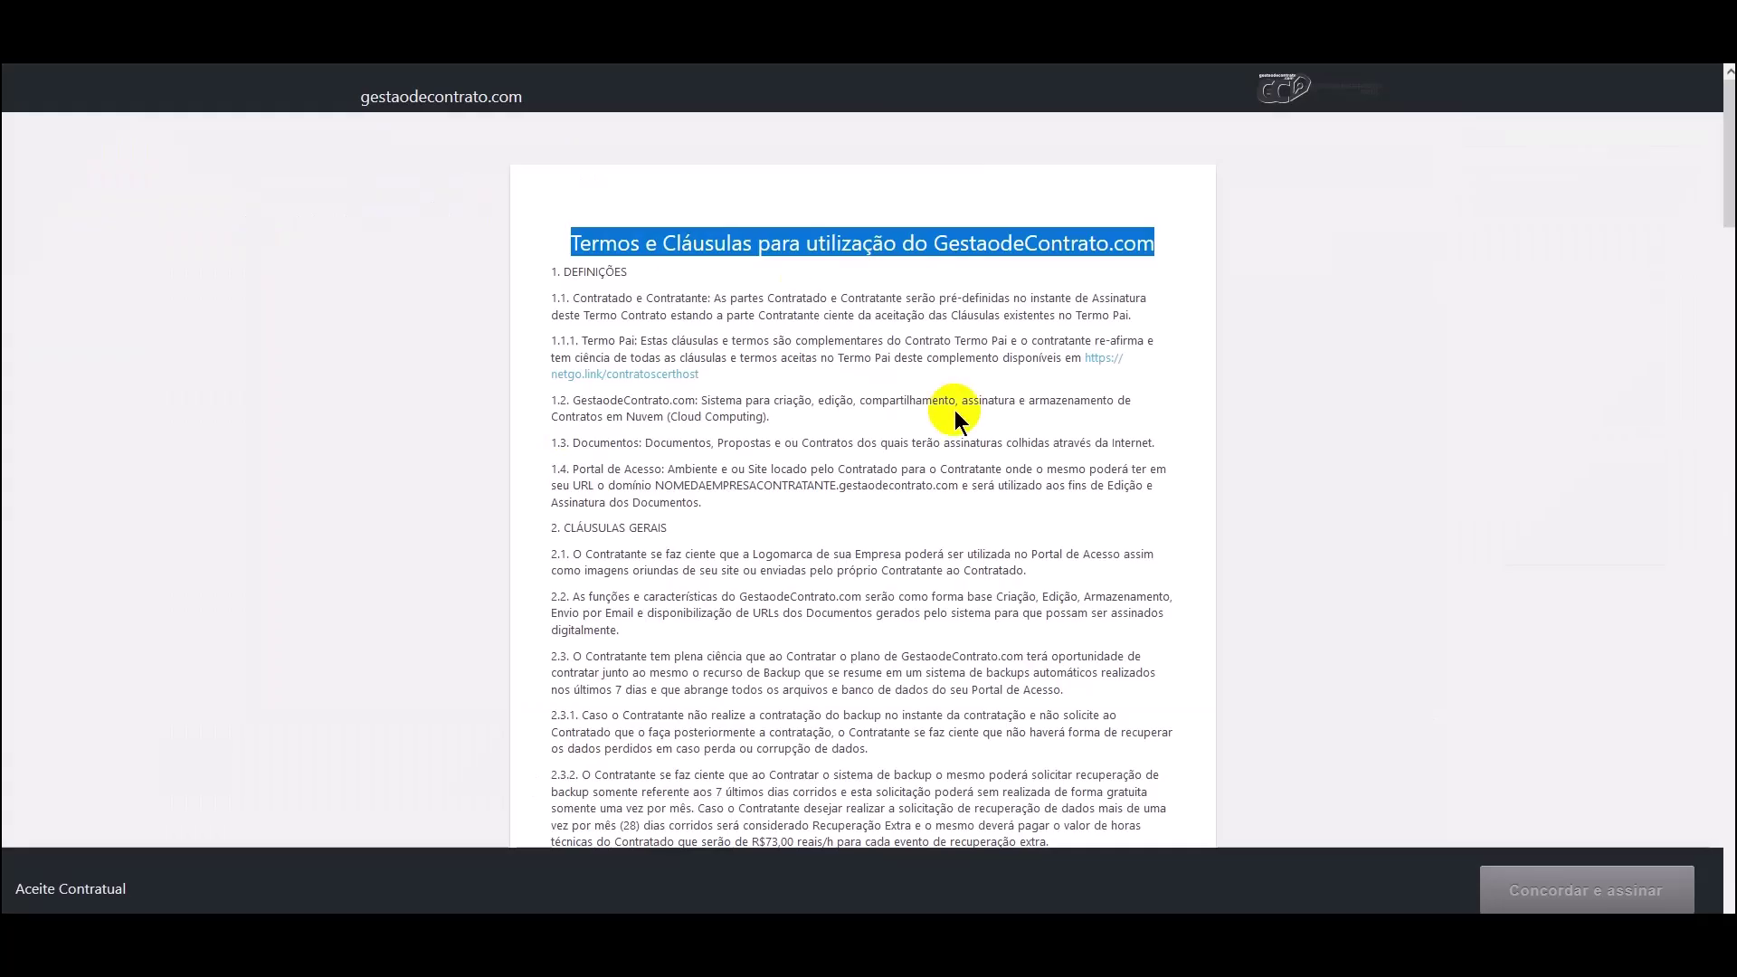
scroll(953, 409, "down", 20)
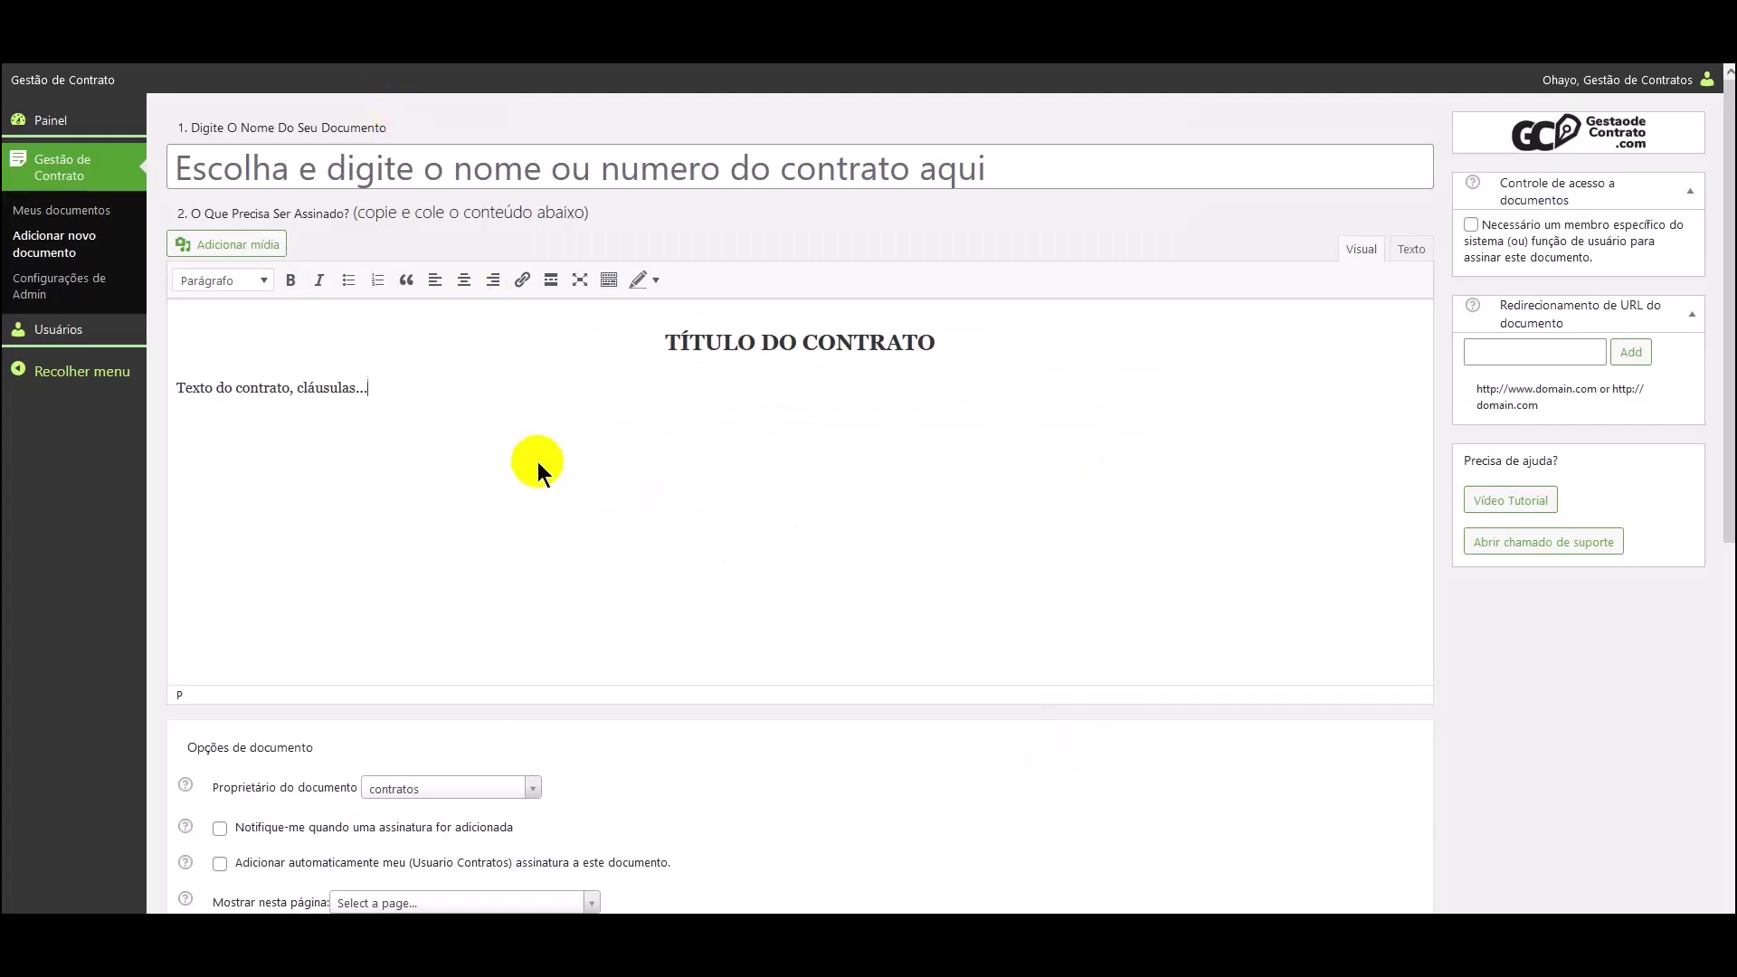
scroll(537, 464, "down", 6)
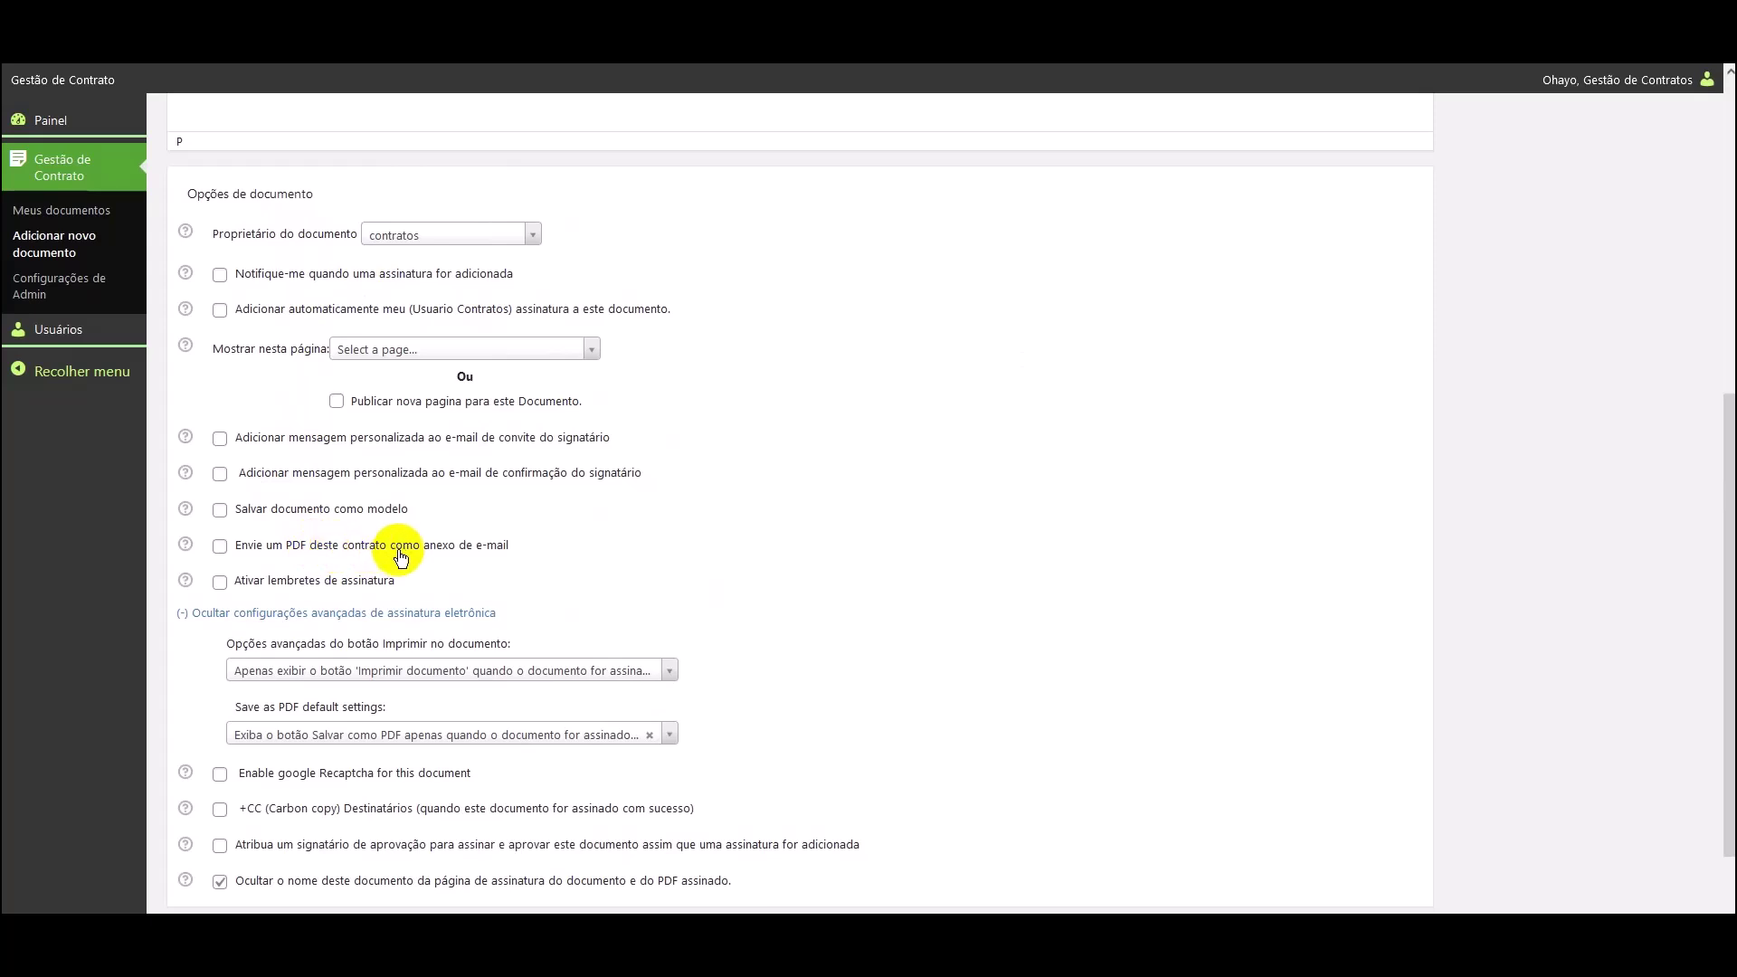
scroll(633, 376, "down", 1)
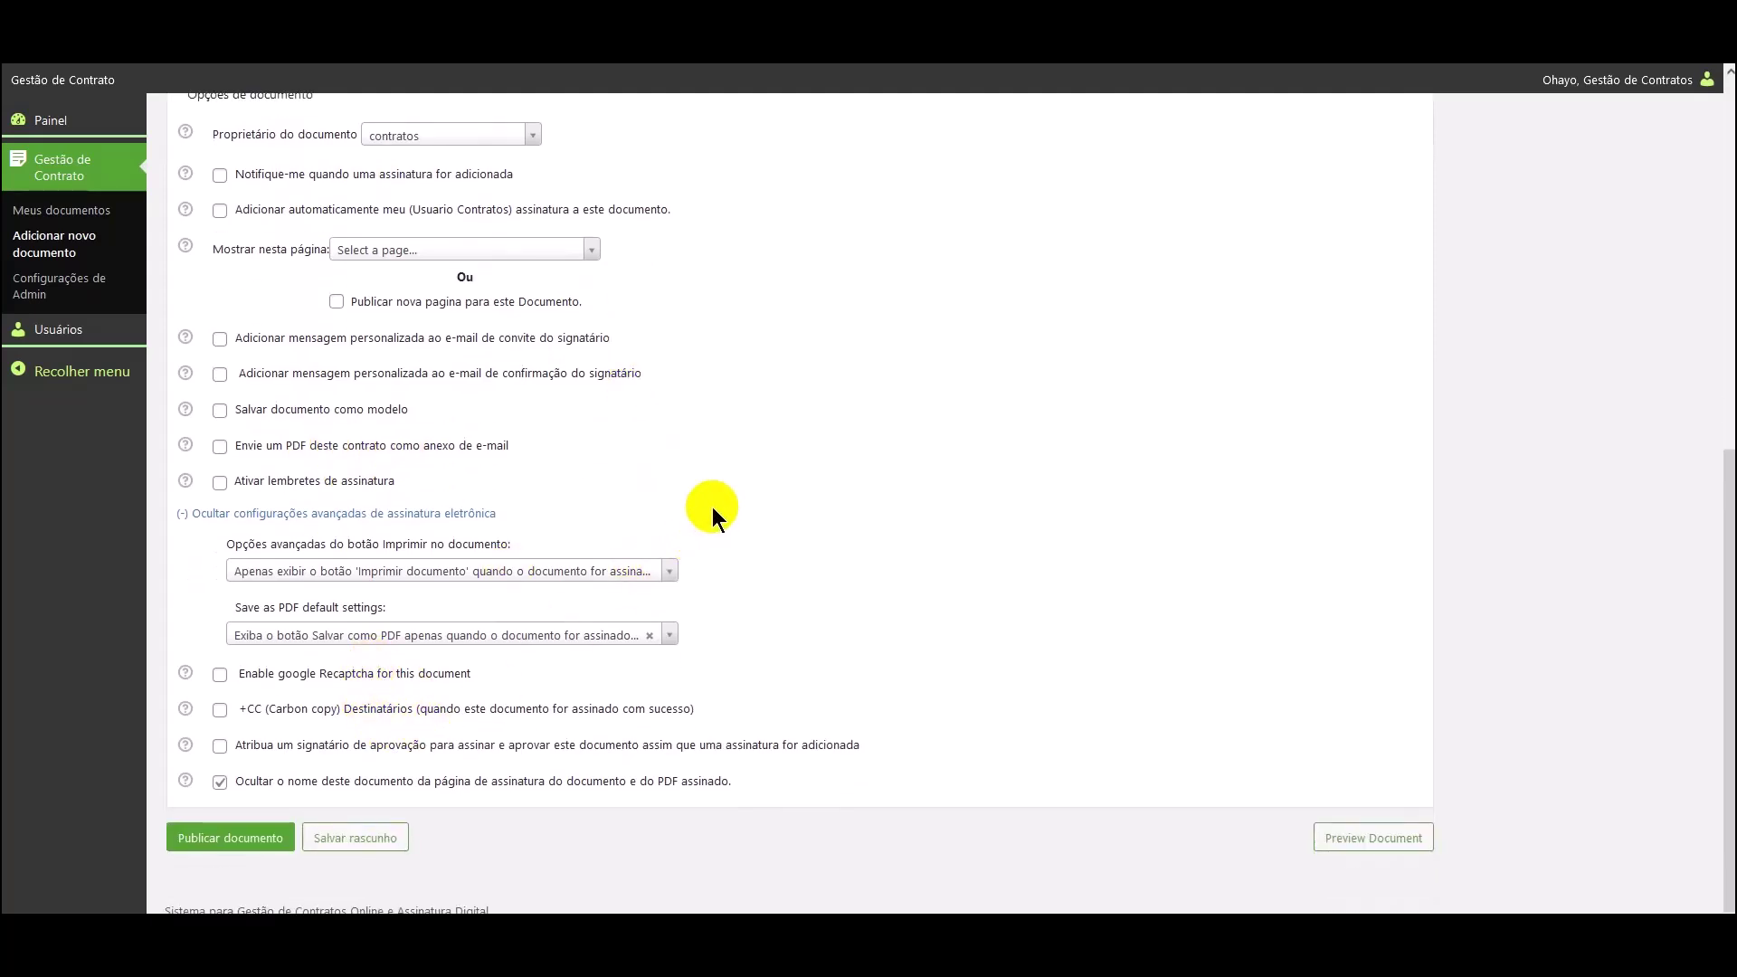
scroll(713, 507, "up", 7)
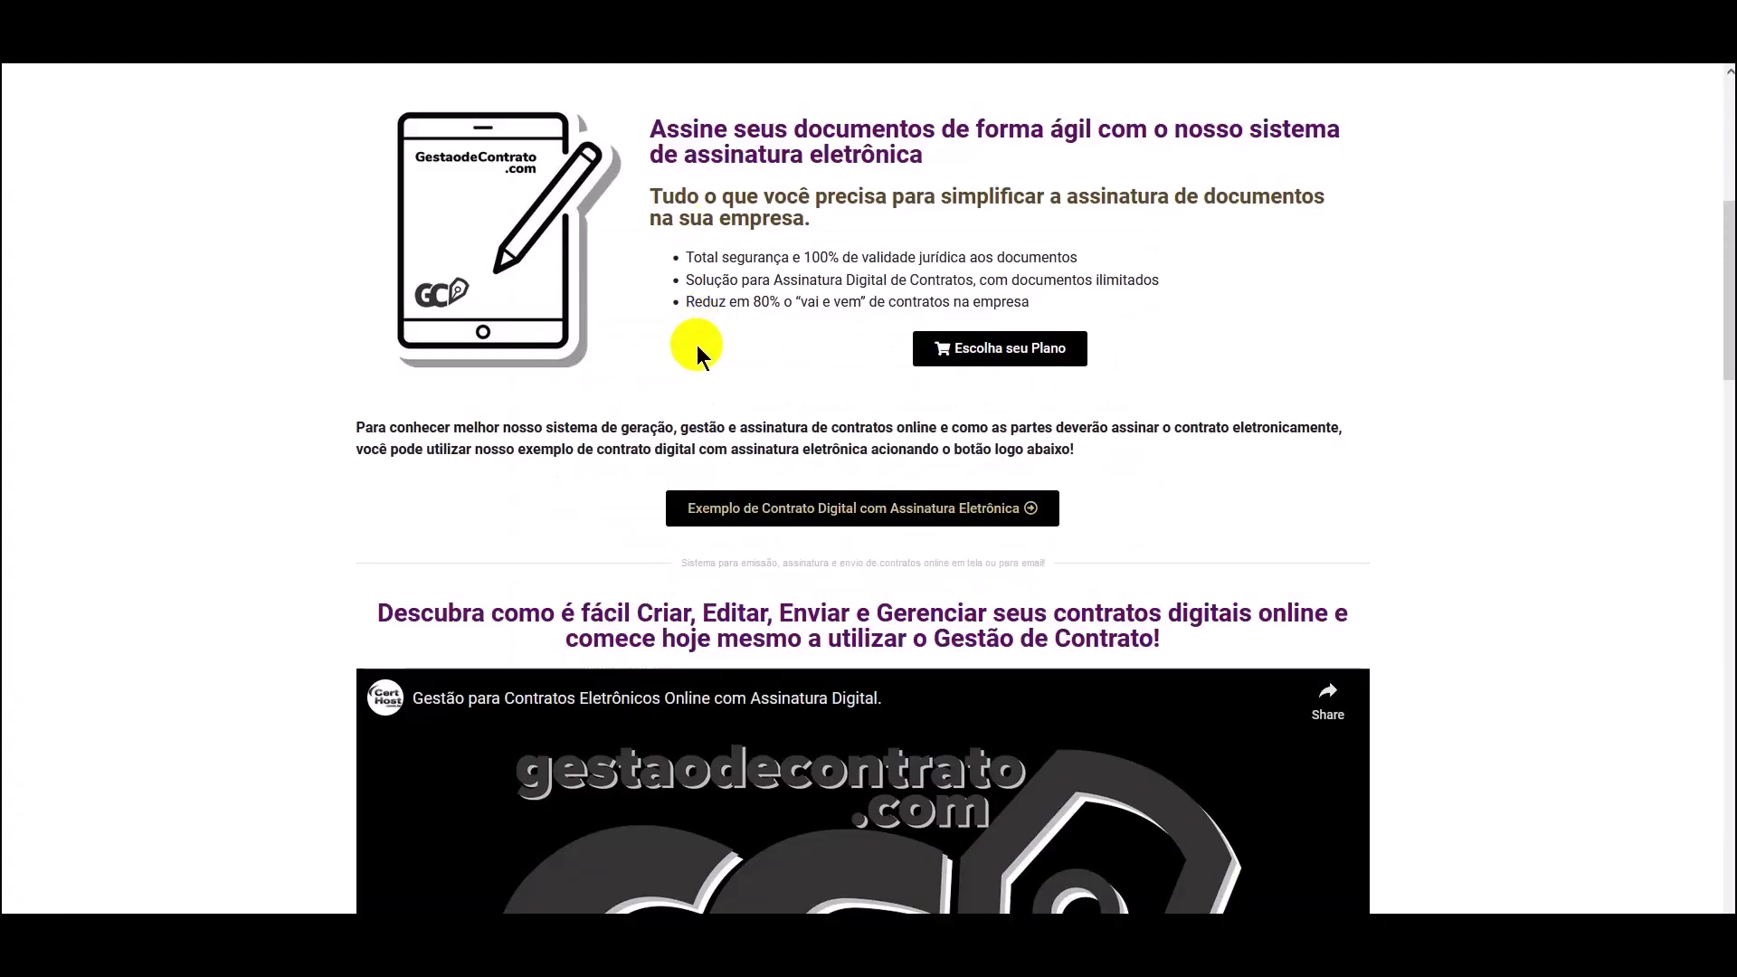
- Browse the homepage advantages and tutorials, then go to the SAC support page
scroll(697, 344, "up", 6)
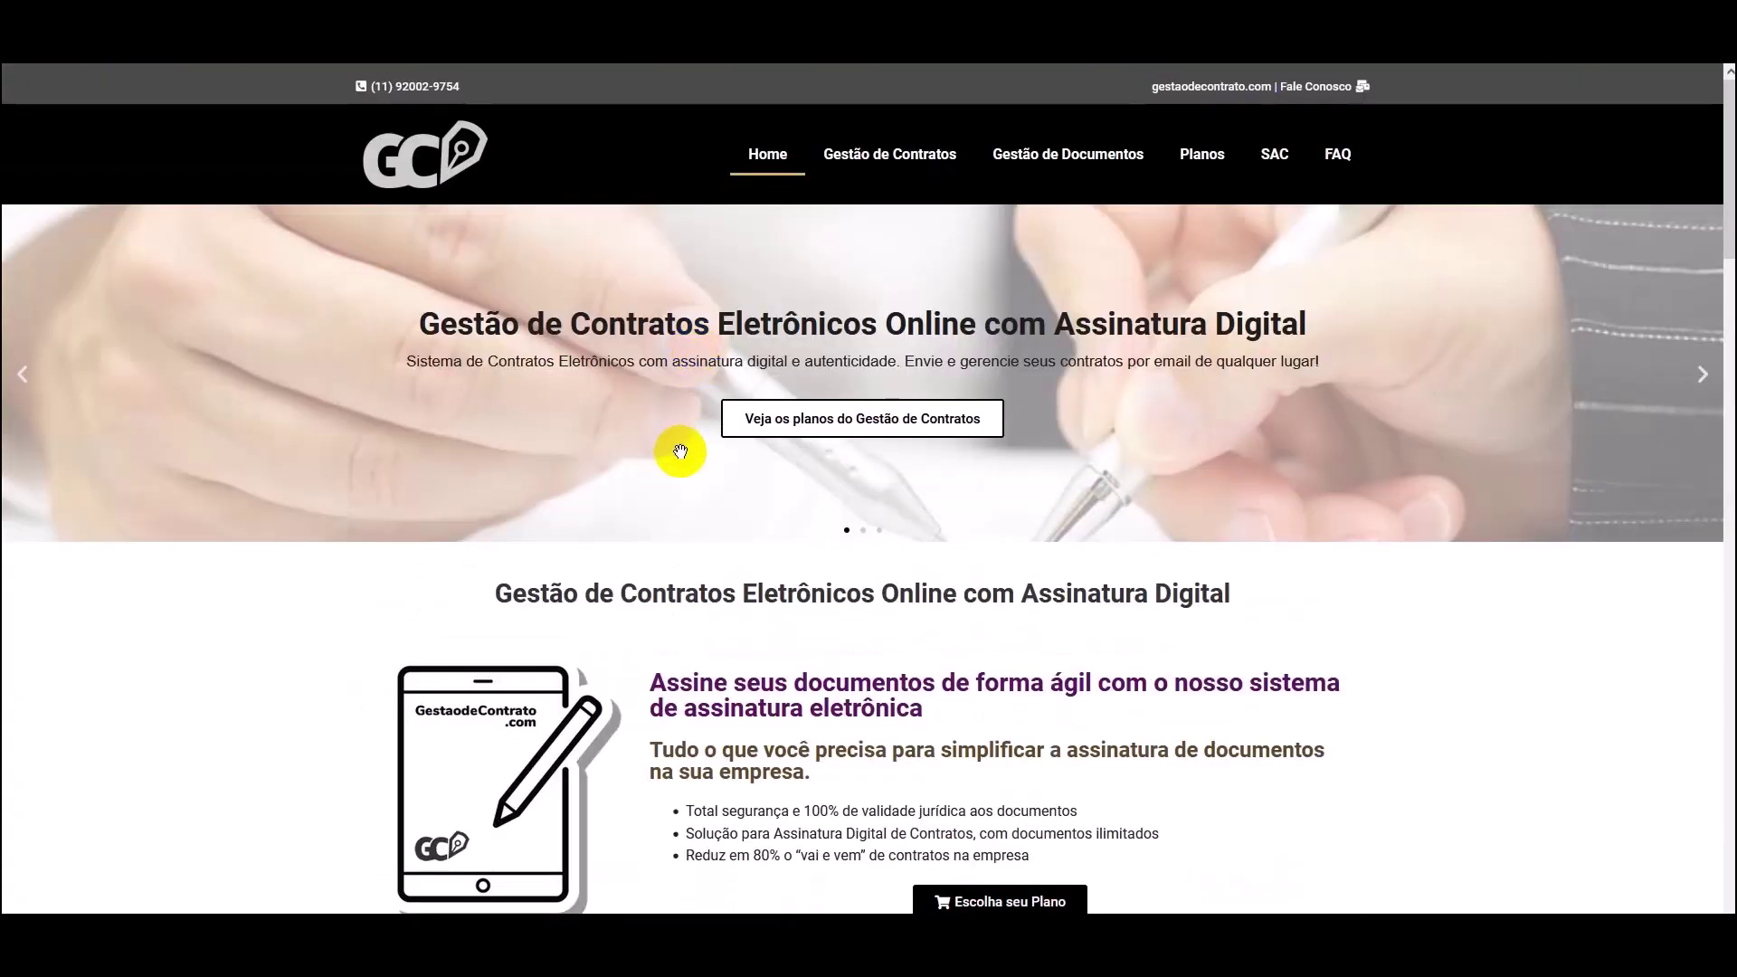
scroll(958, 453, "down", 3)
scroll(958, 452, "down", 7)
scroll(884, 416, "down", 8)
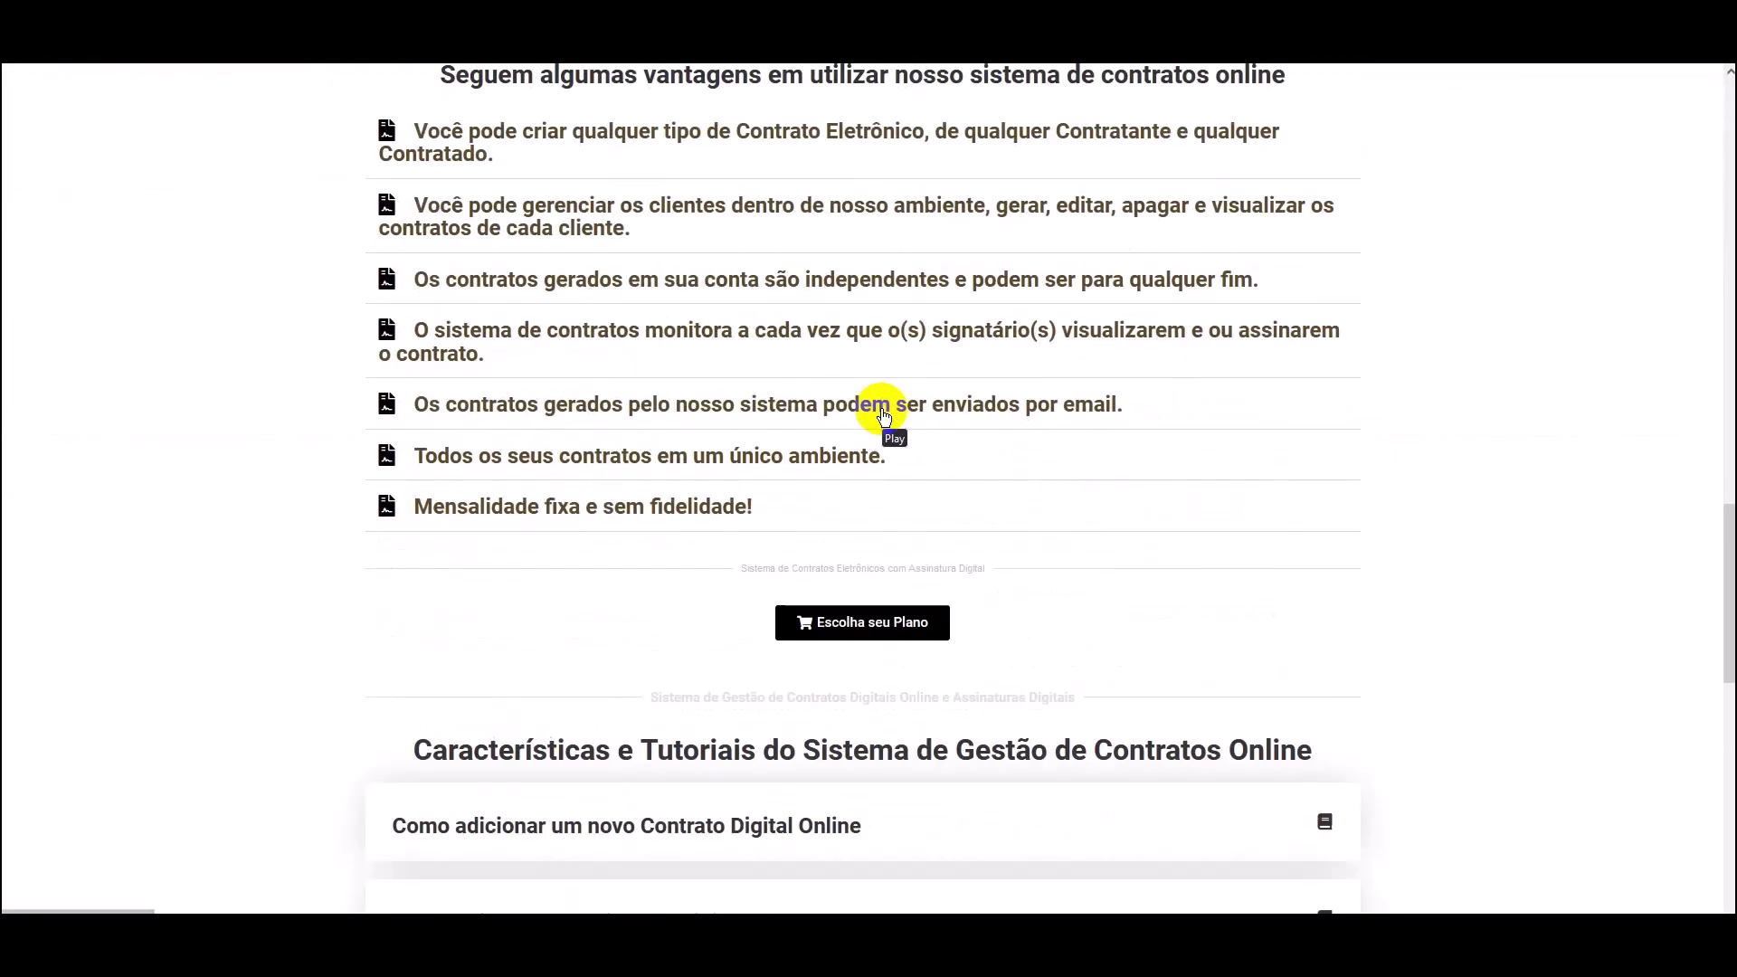
scroll(884, 411, "up", 5)
scroll(884, 416, "down", 7)
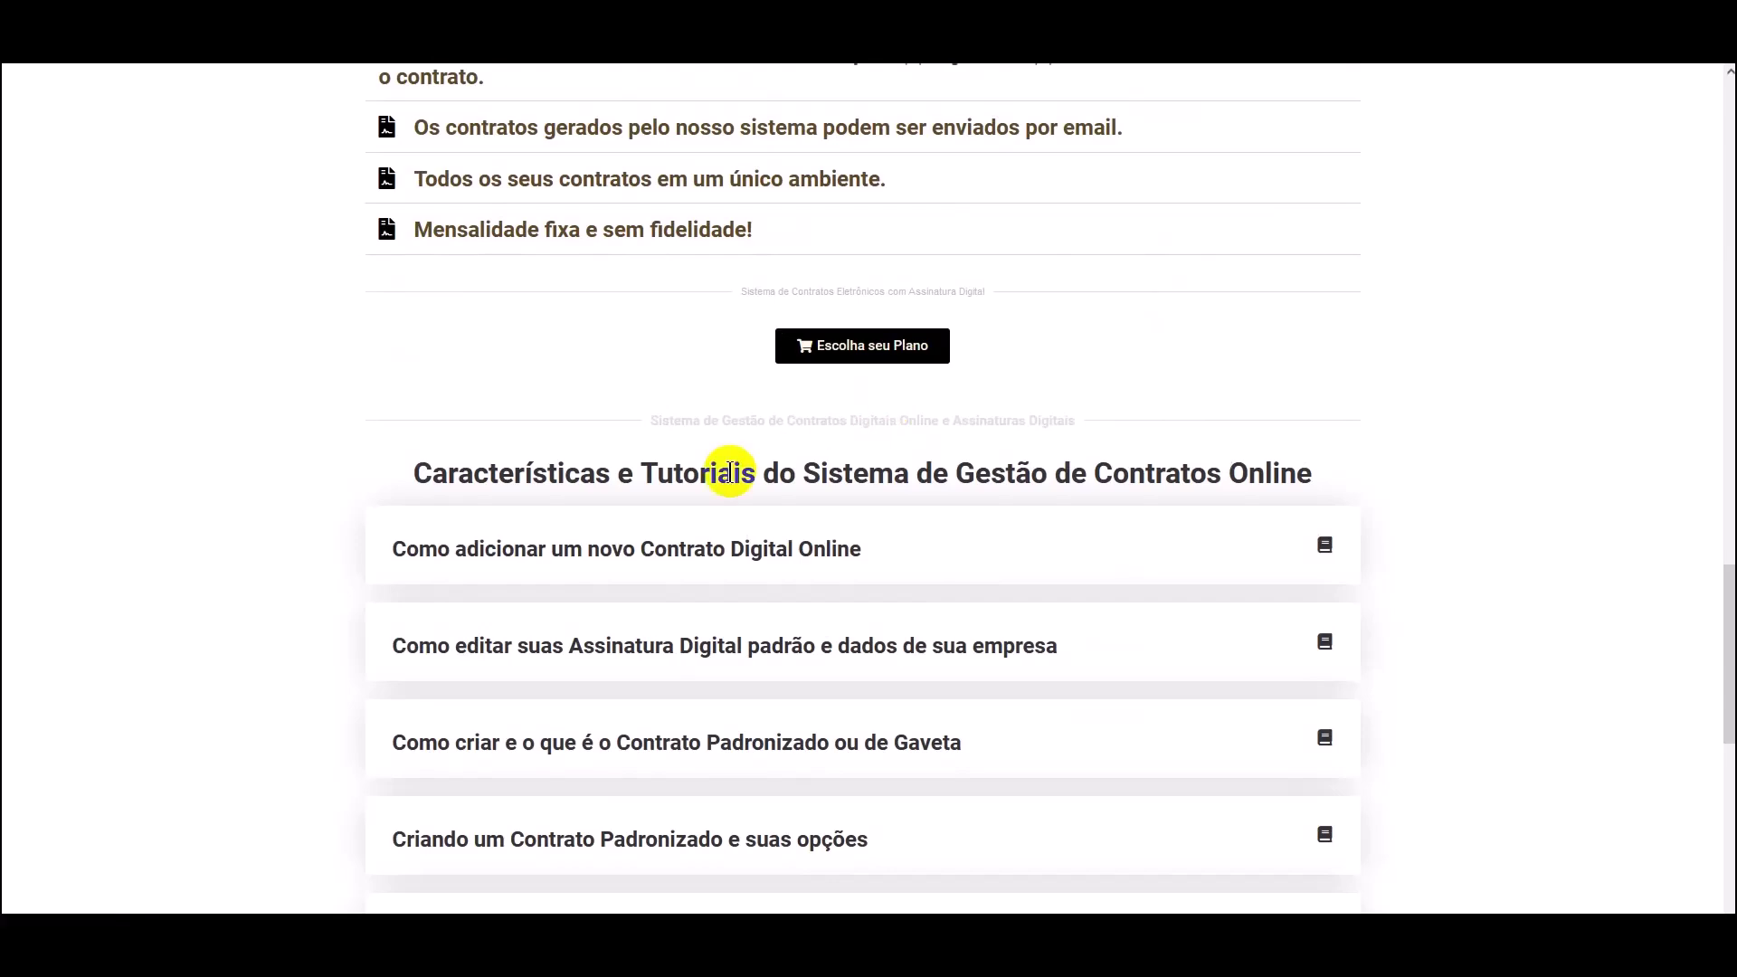
scroll(641, 516, "up", 5)
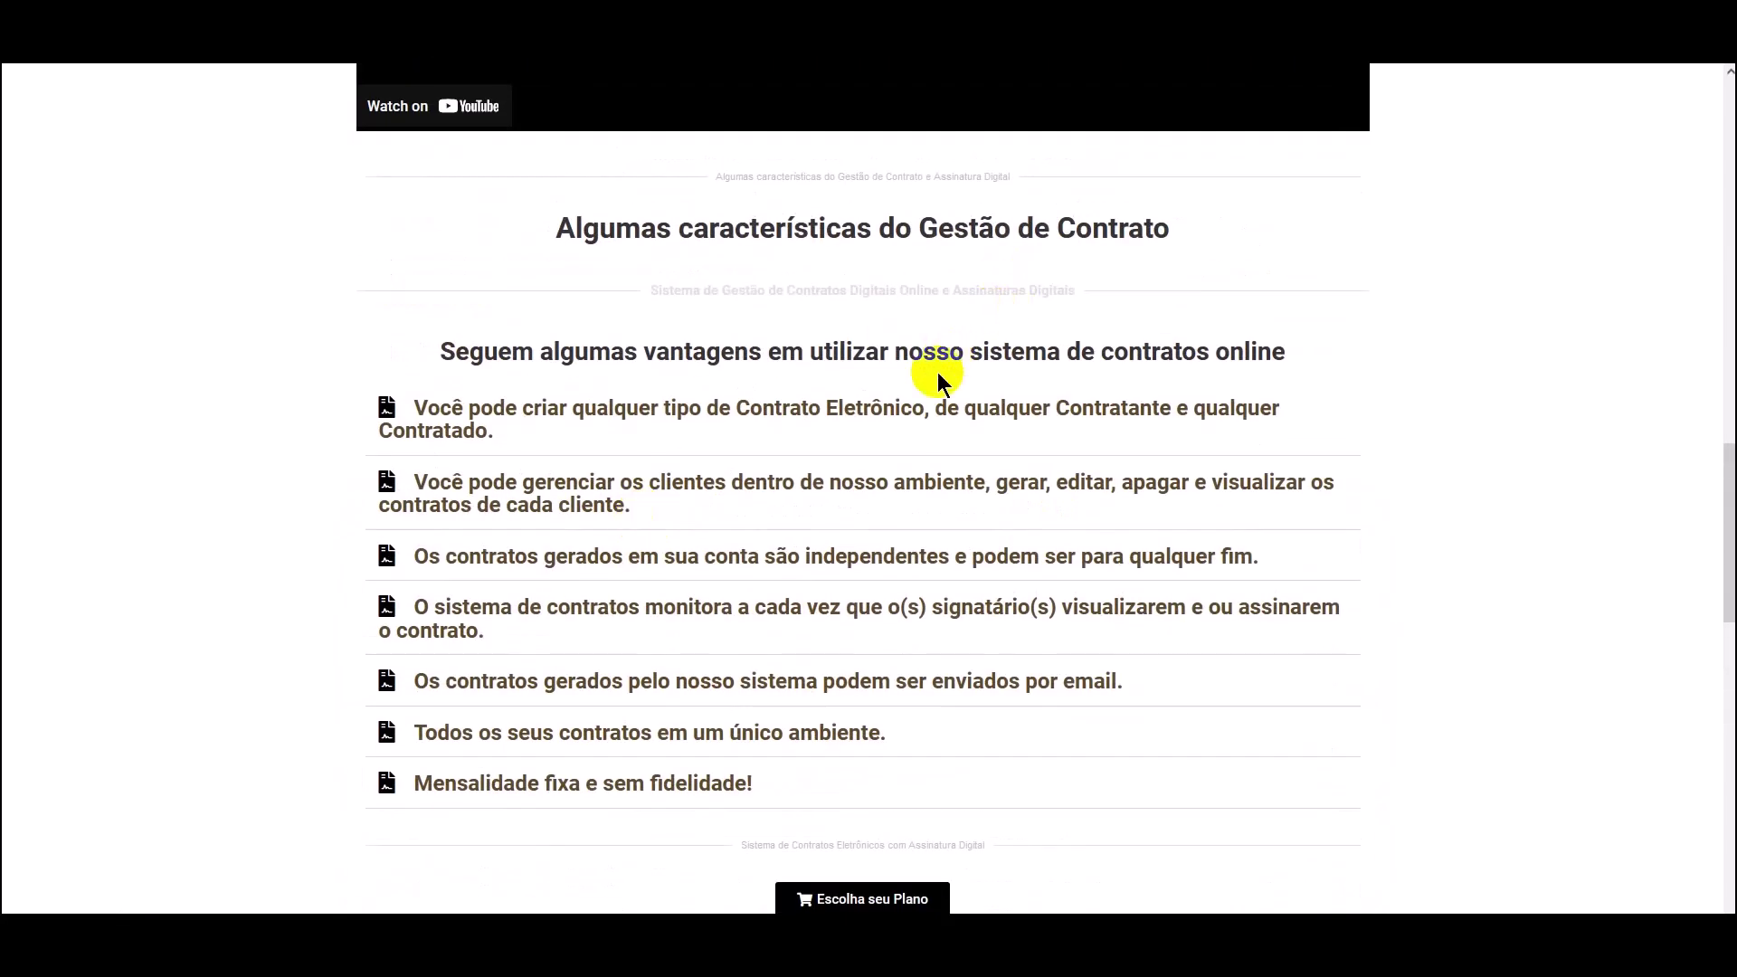
scroll(938, 371, "down", 10)
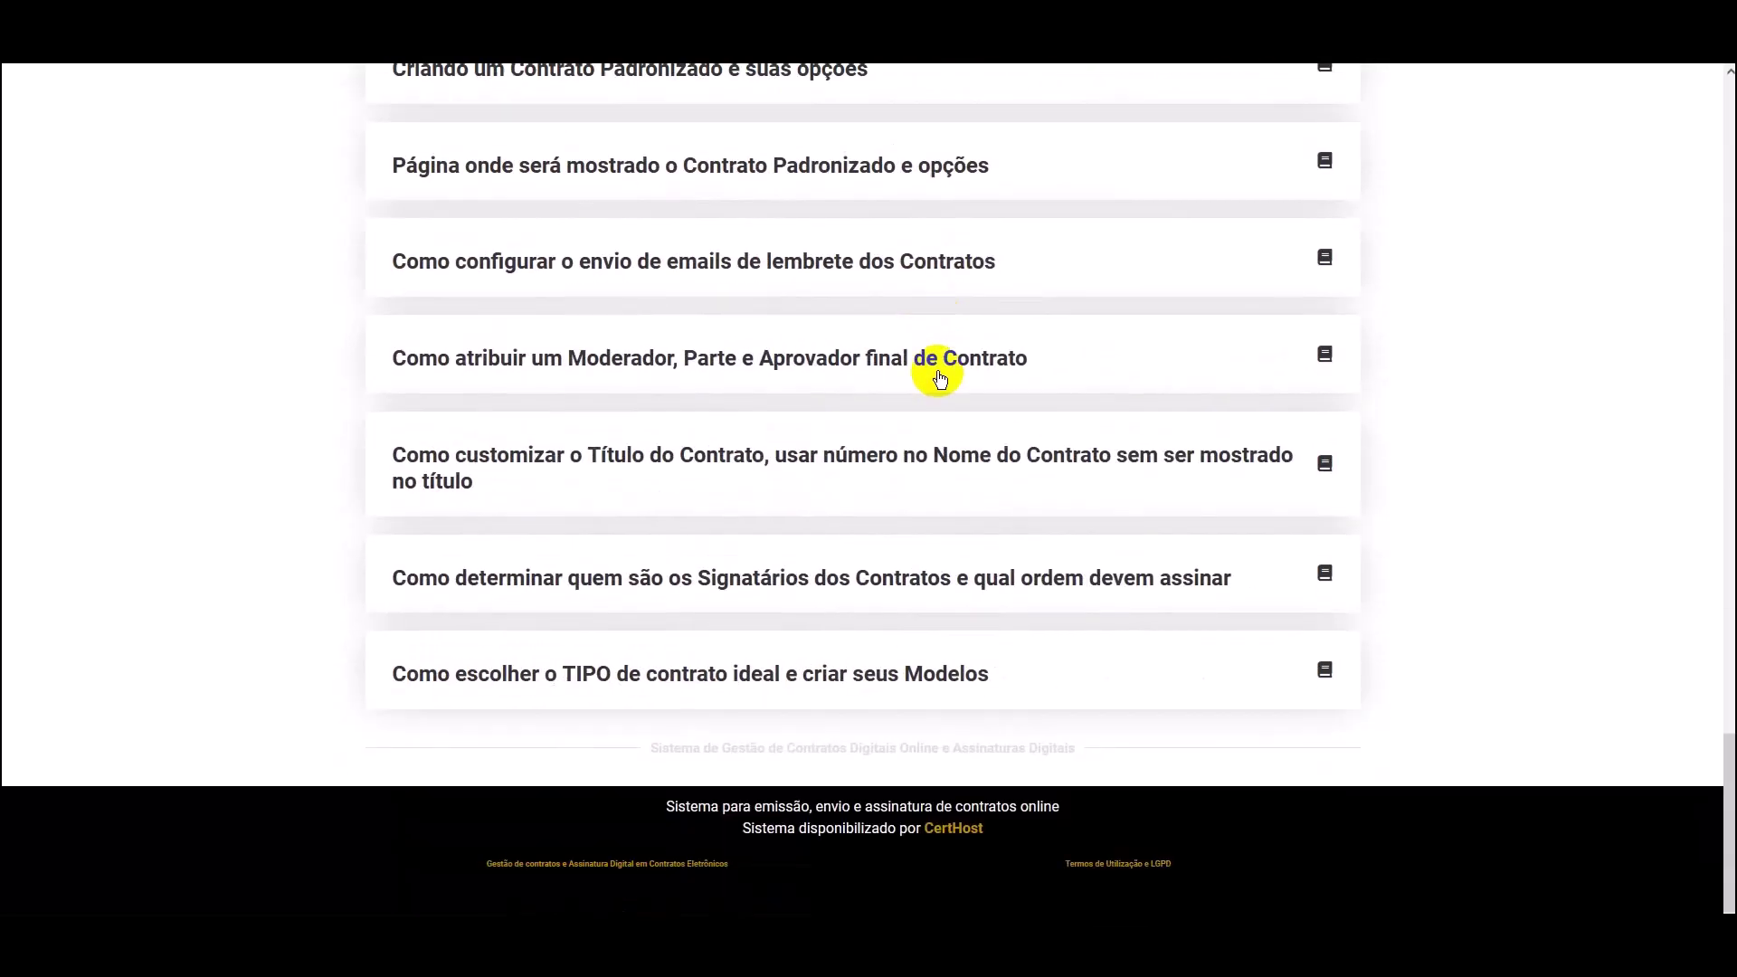
key("Home")
left_click(1281, 168)
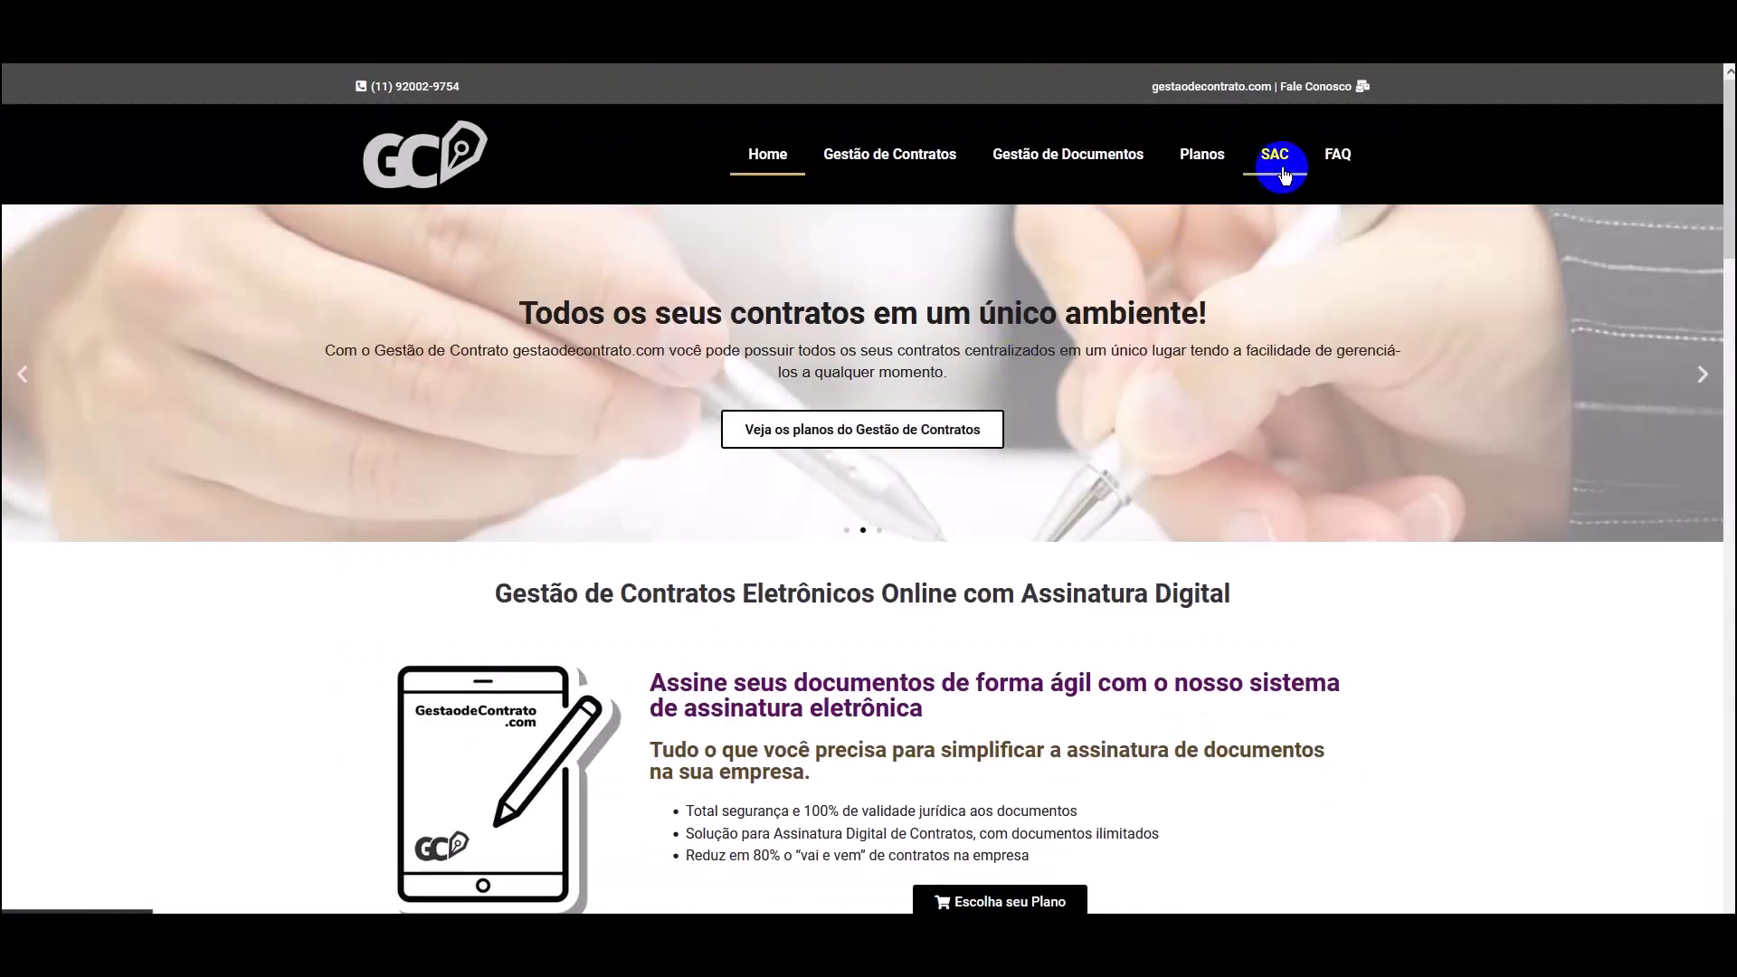